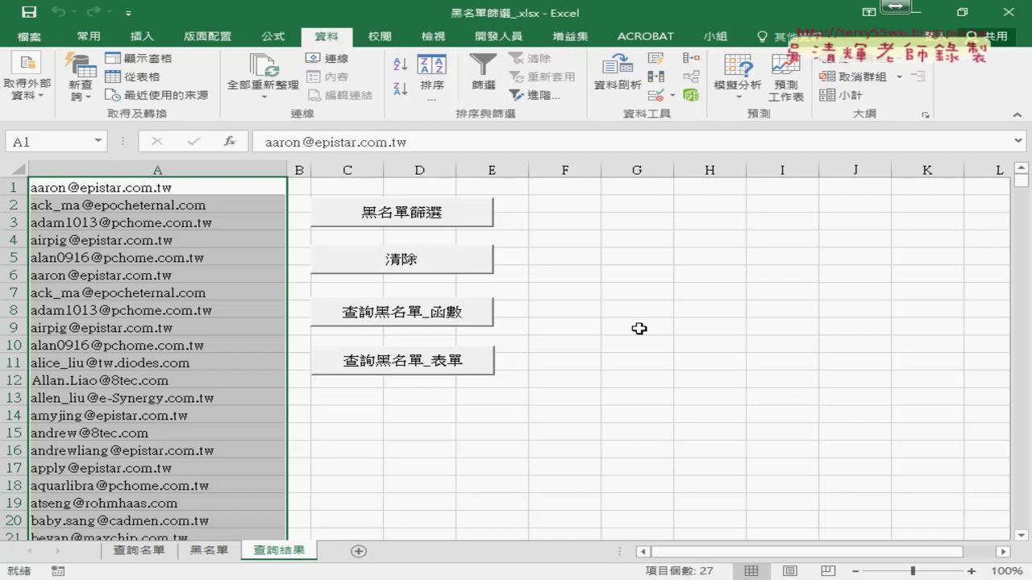
# Clear the old results, run the 查詢黑名單_表單 query to completion, then open the Visual Basic editor
pyautogui.click(411, 262)
pyautogui.click(414, 365)
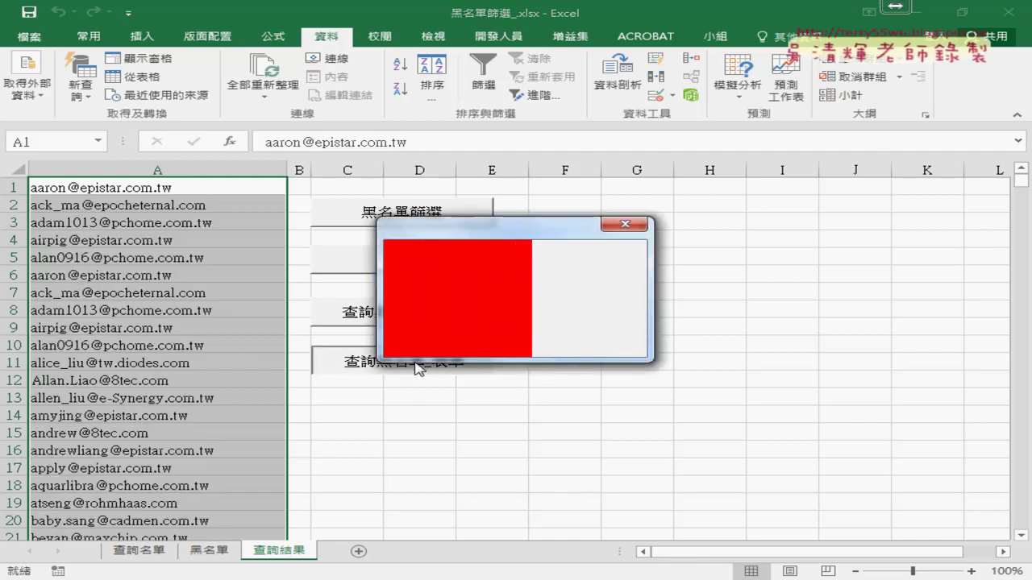
pyautogui.click(633, 226)
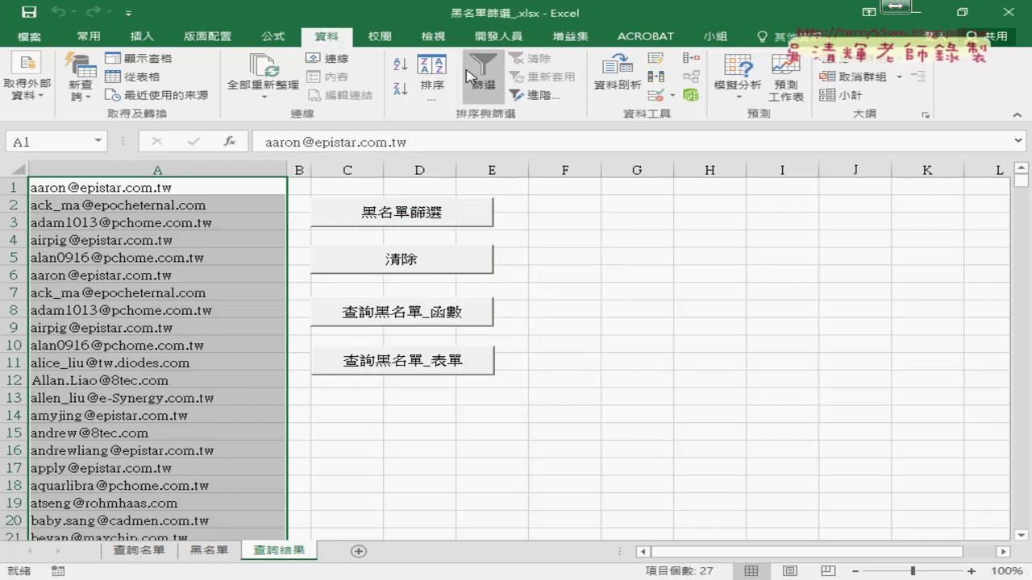
pyautogui.click(498, 36)
pyautogui.click(38, 74)
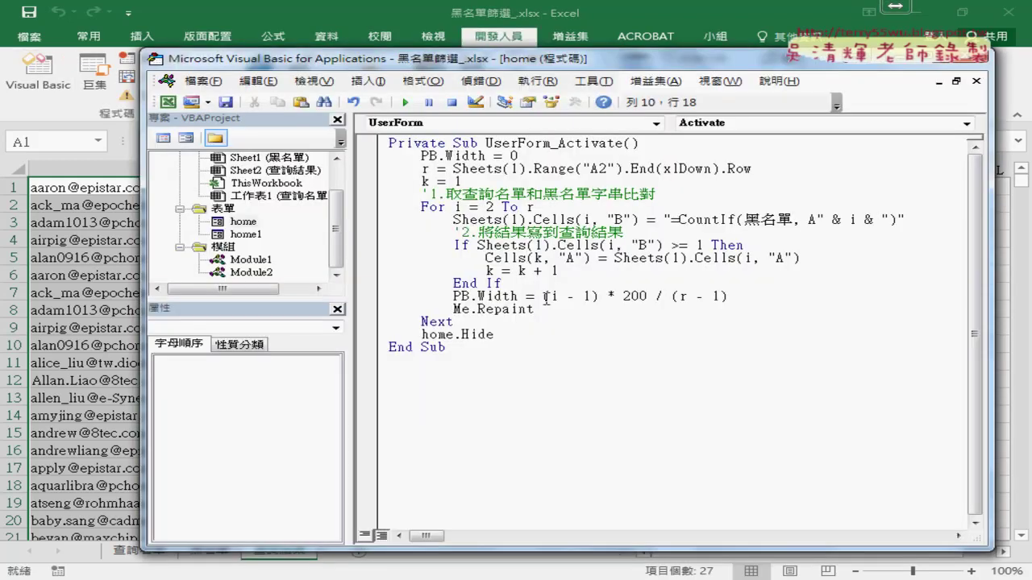
# Open the home form in design view and widen it to the right
pyautogui.doubleClick(242, 224)
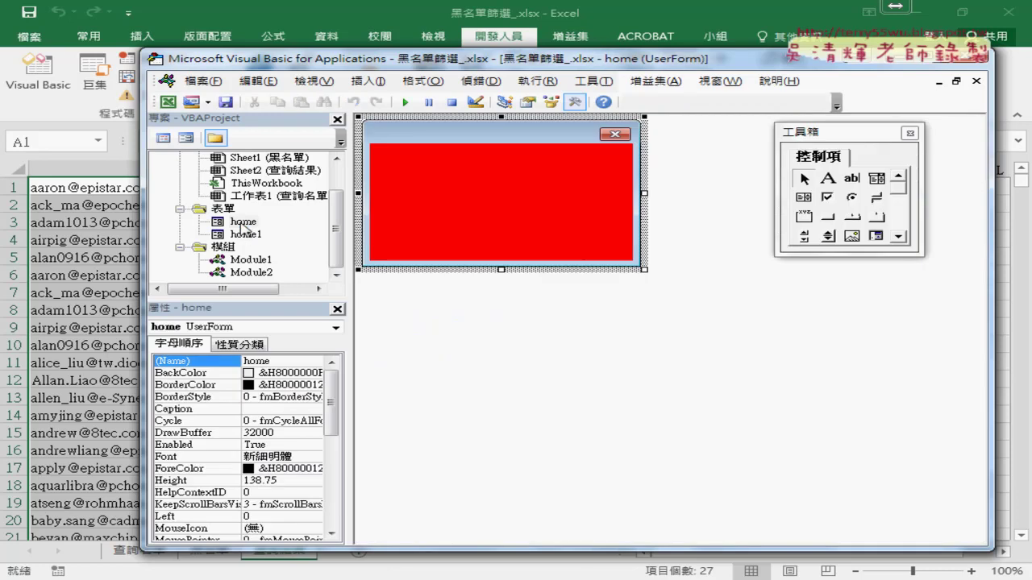
pyautogui.moveTo(644, 191); pyautogui.dragTo(749, 192)
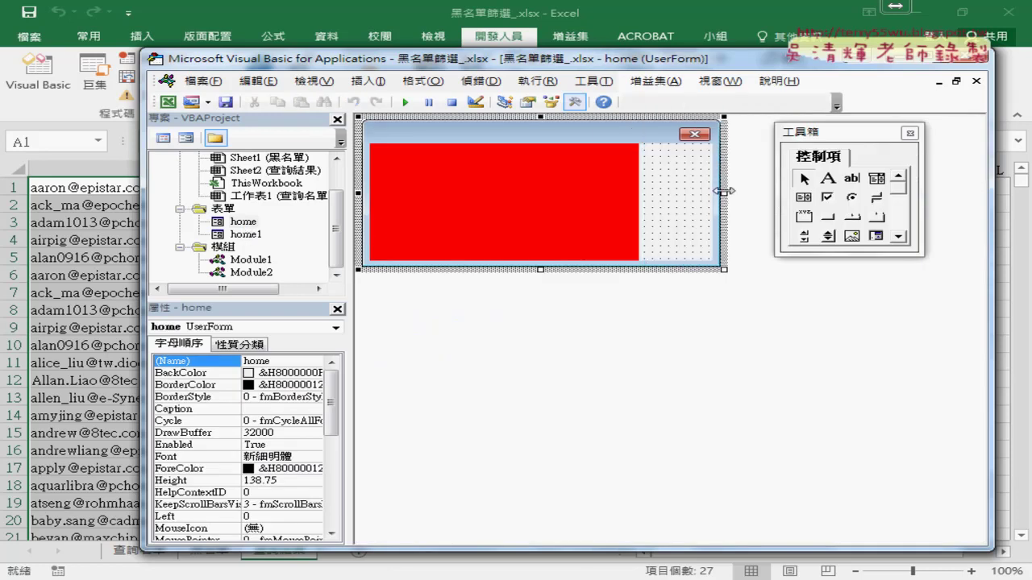
pyautogui.moveTo(844, 124); pyautogui.dragTo(813, 314)
# Set the red progress label PB's Width to 300
pyautogui.click(600, 200)
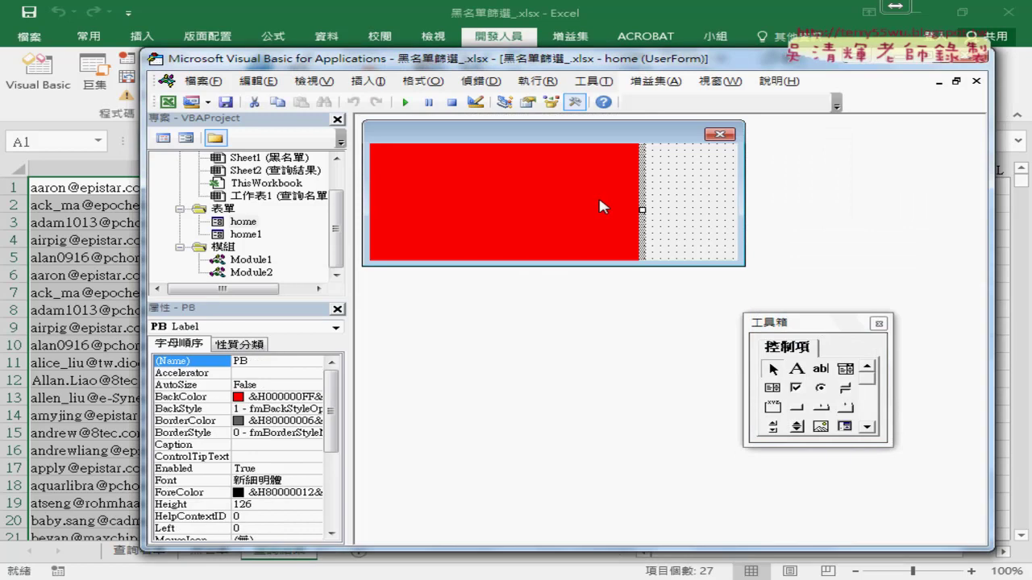
pyautogui.moveTo(331, 407); pyautogui.dragTo(333, 495)
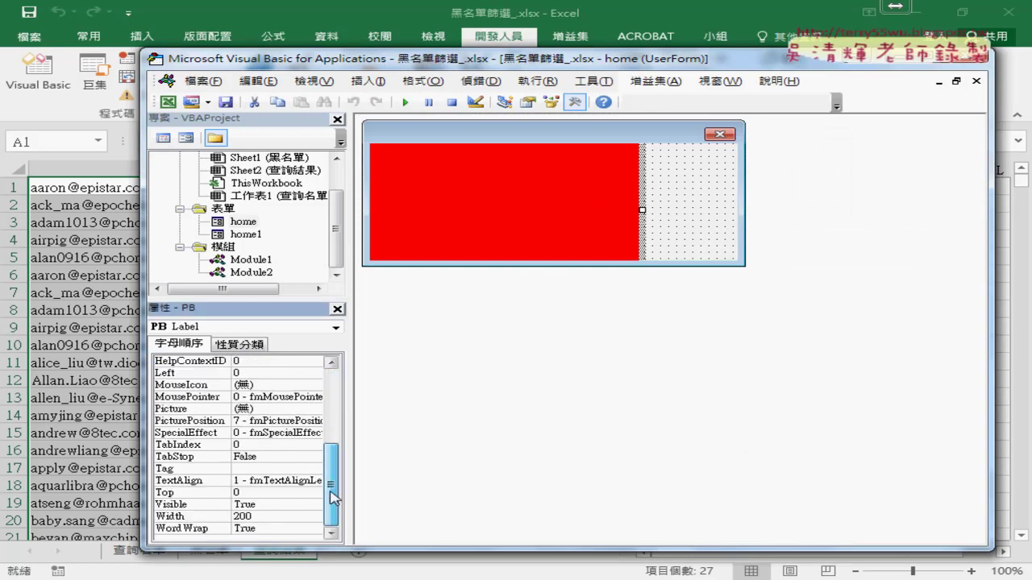
pyautogui.click(535, 198)
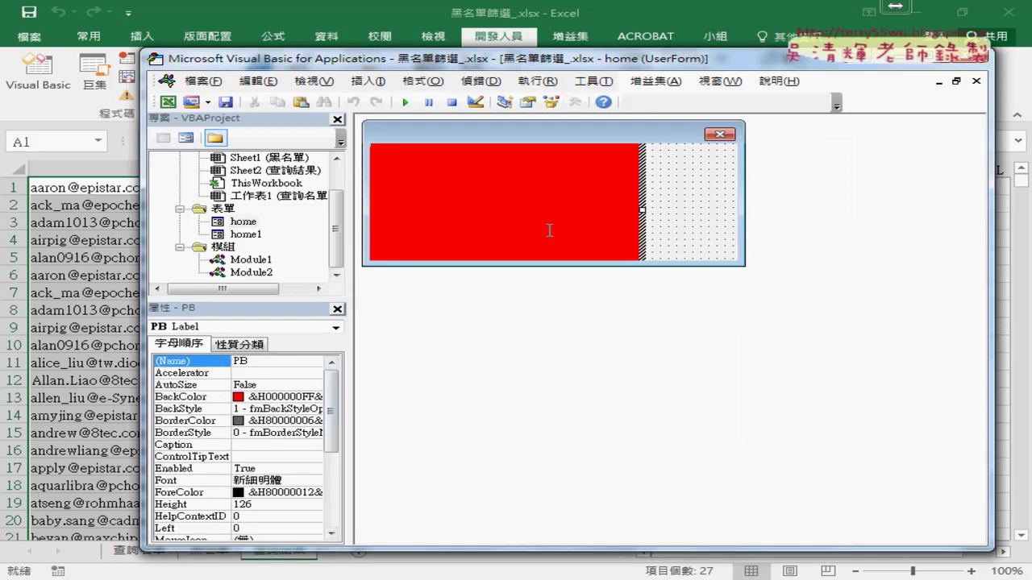
pyautogui.moveTo(332, 409); pyautogui.dragTo(331, 496)
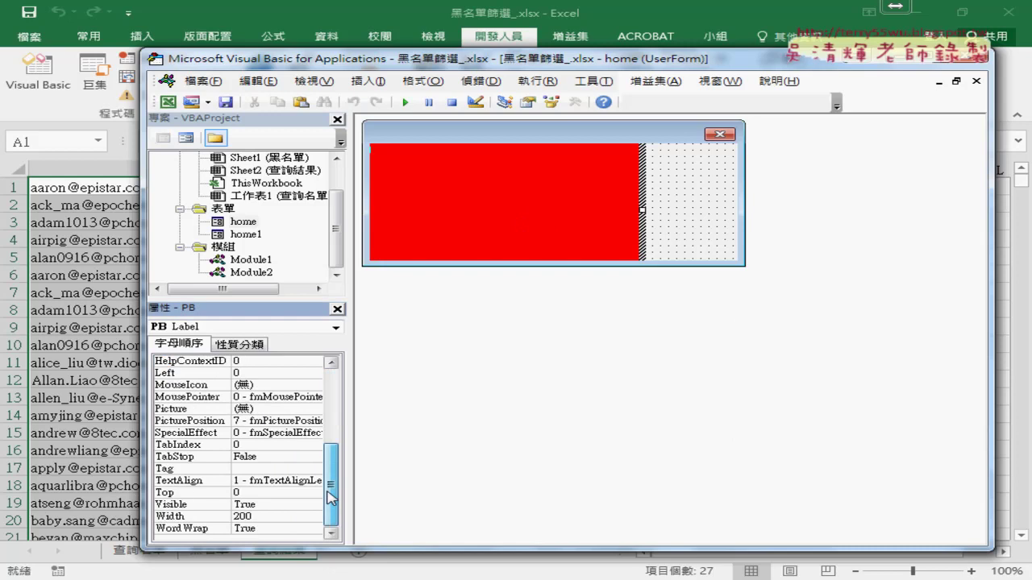
pyautogui.click(246, 516)
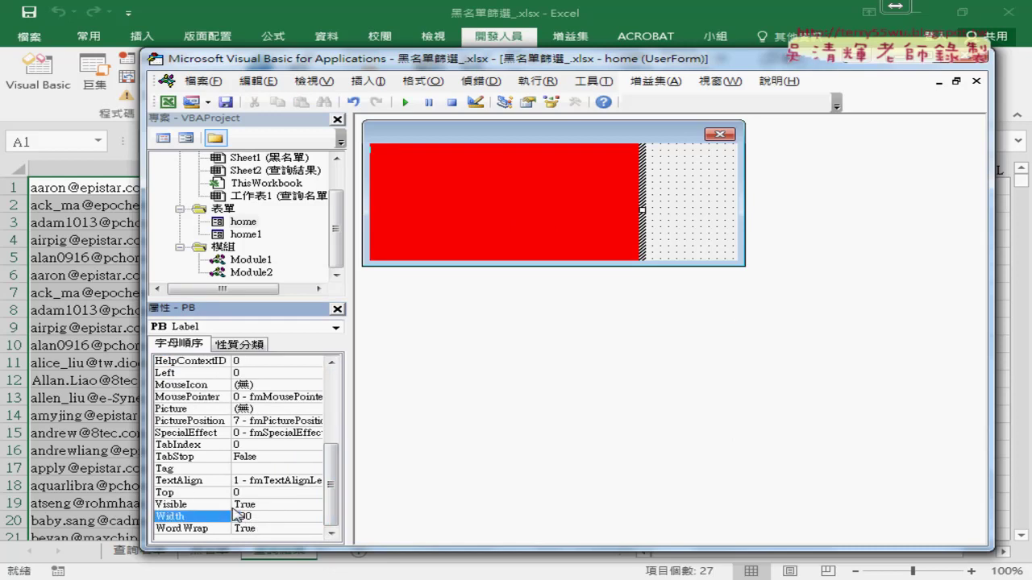
pyautogui.press('Return')
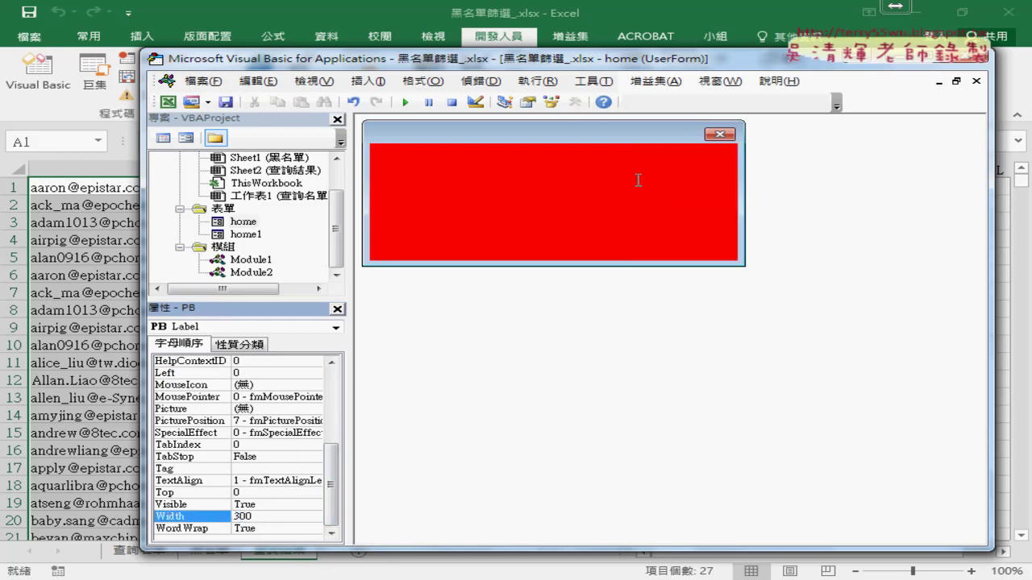
pyautogui.click(638, 180)
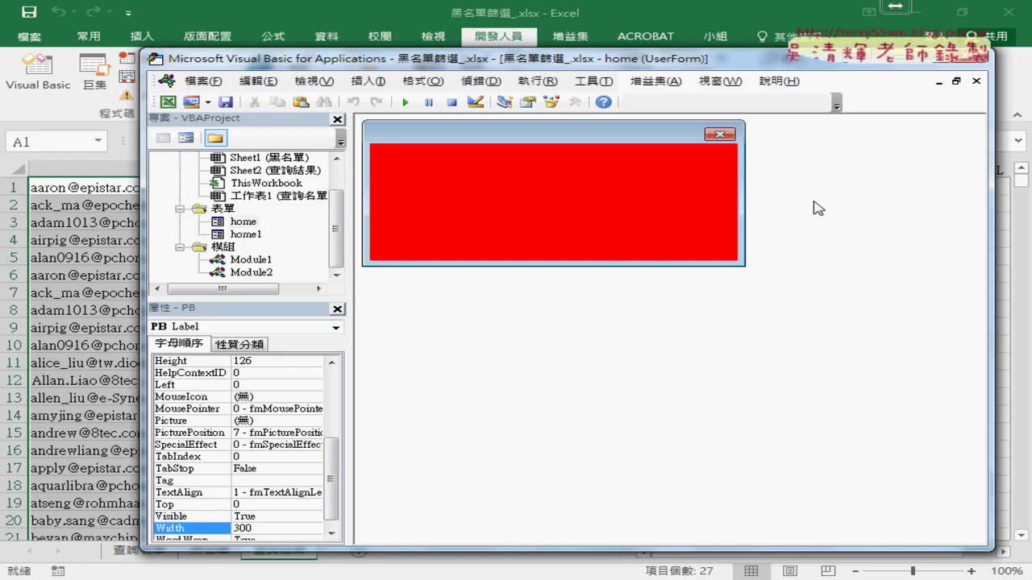
# Widen the home form slightly more and return to its code
pyautogui.click(623, 154)
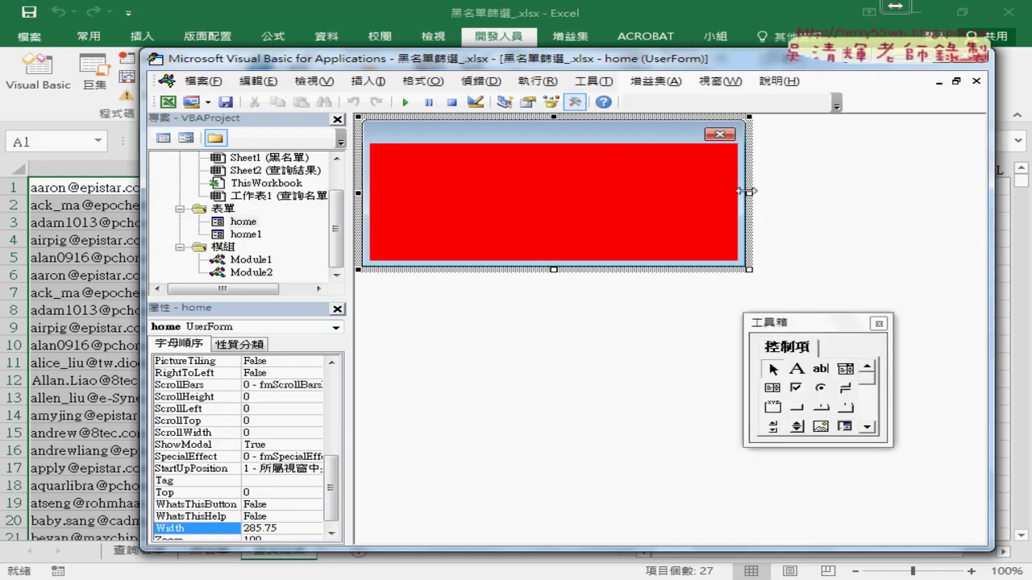
pyautogui.moveTo(746, 193)
pyautogui.mouseDown()
pyautogui.moveTo(810, 191)
pyautogui.moveTo(775, 193)
pyautogui.mouseUp()
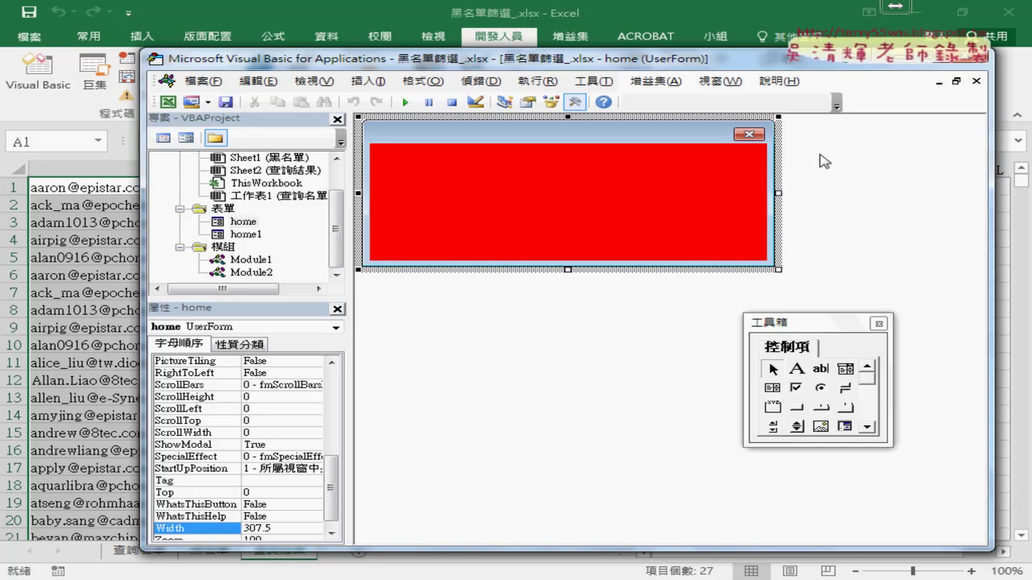
pyautogui.click(975, 82)
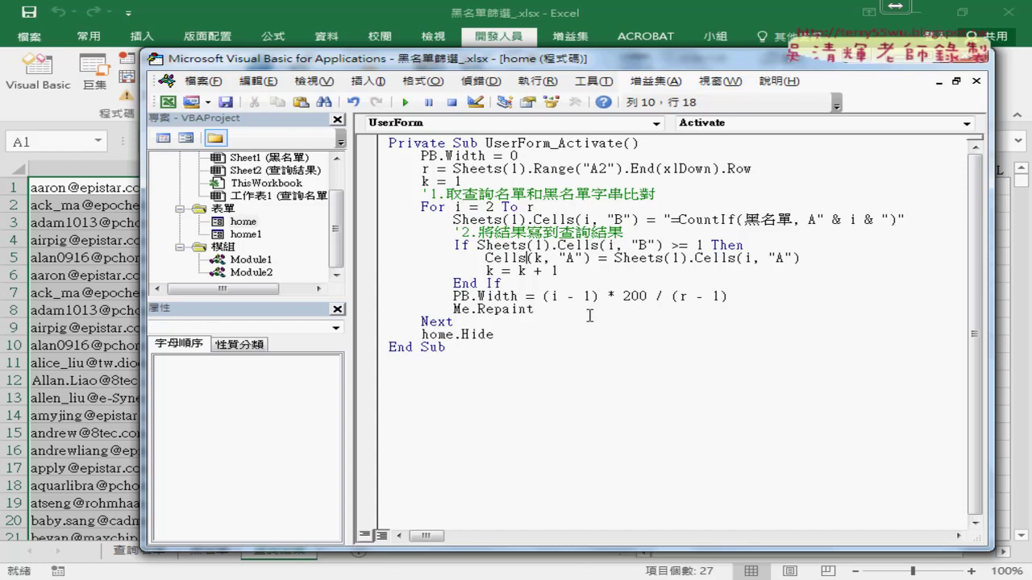
# Change 200 to 300 in the PB.Width formula and rerun 查詢黑名單_表單 from the worksheet
pyautogui.moveTo(623, 295); pyautogui.dragTo(633, 296)
pyautogui.write('3')
pyautogui.click(766, 8)
pyautogui.click(433, 368)
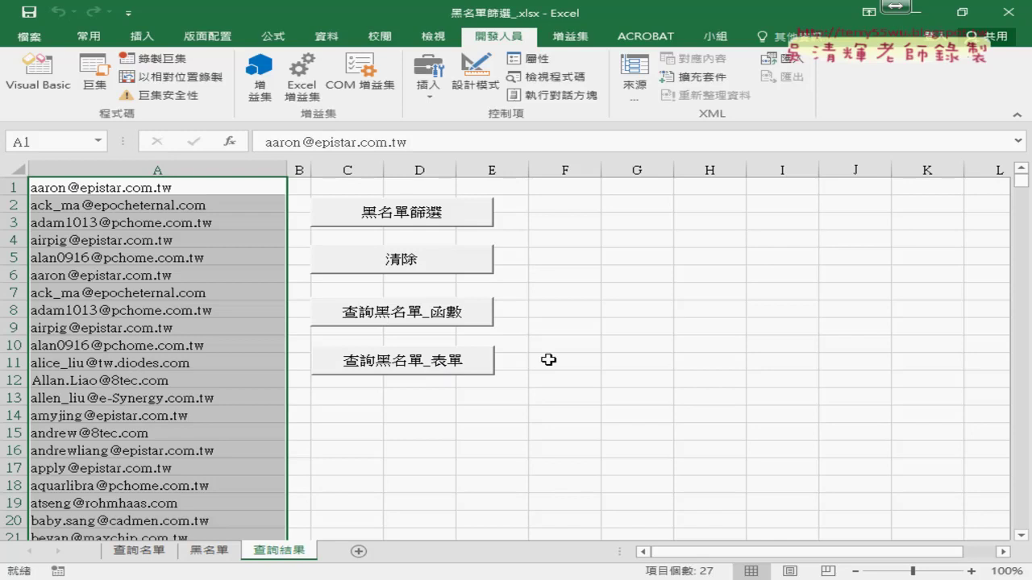
# Open the 範例_COUNTIF樂透彩中獎機率統計 workbook from the 04數學函數 folder
pyautogui.click(584, 376)
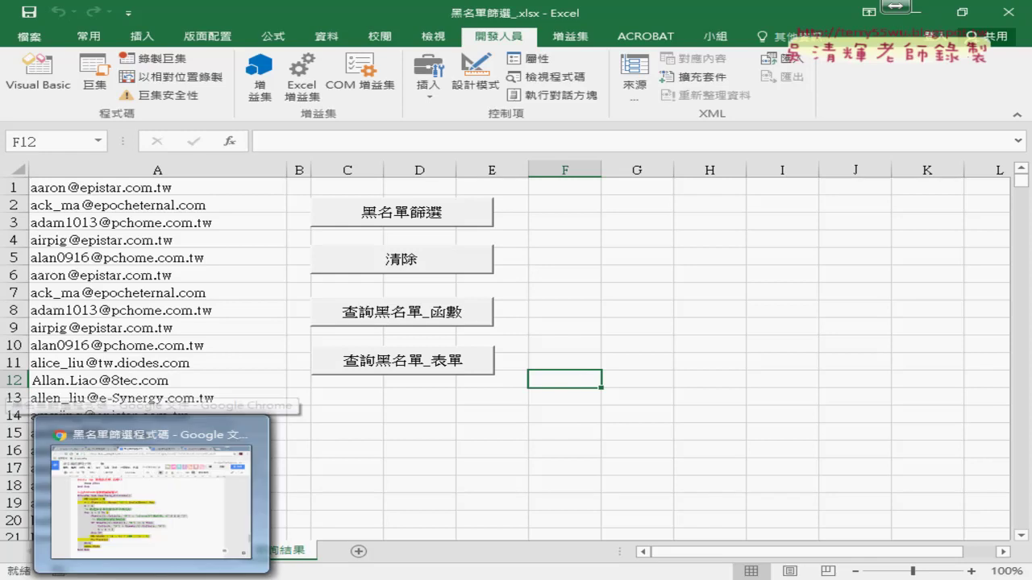
pyautogui.moveTo(255, 579)
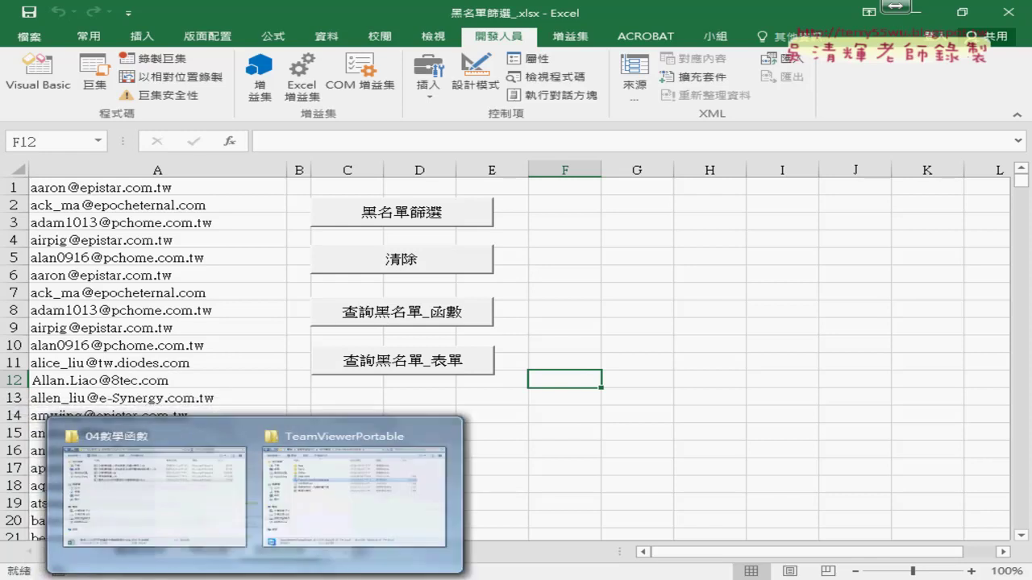
pyautogui.click(202, 520)
pyautogui.doubleClick(295, 212)
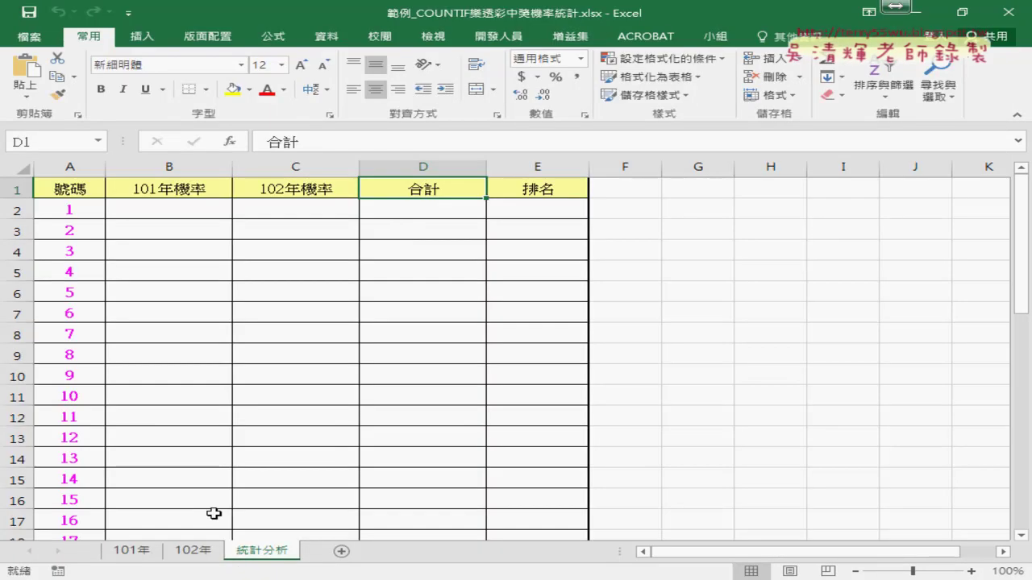
# Review the 101年 draw data, selecting the first draw's seven numbers and checking the last row 100
pyautogui.click(133, 555)
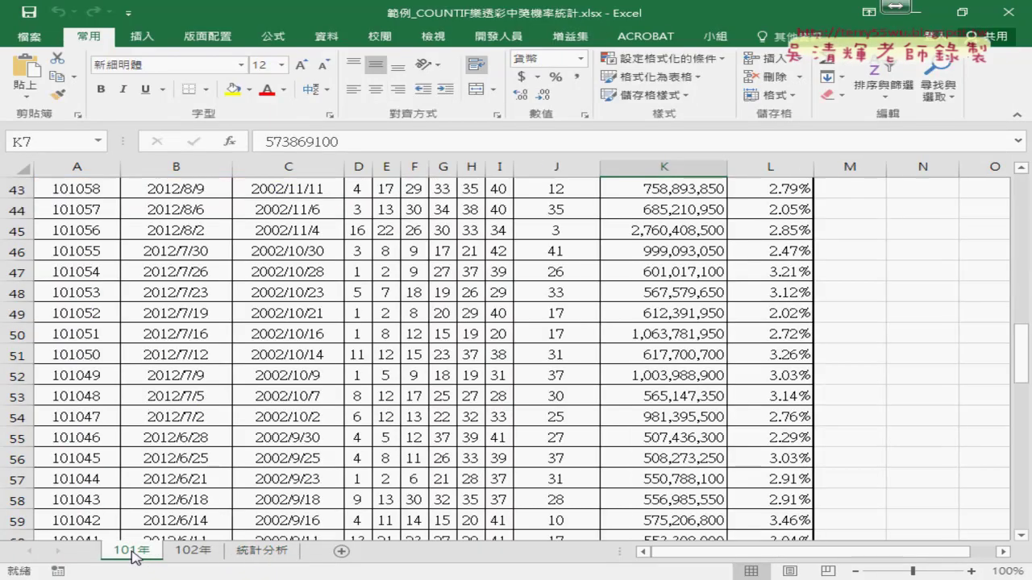
pyautogui.click(208, 556)
pyautogui.click(137, 553)
pyautogui.scroll(5, 376, 284)
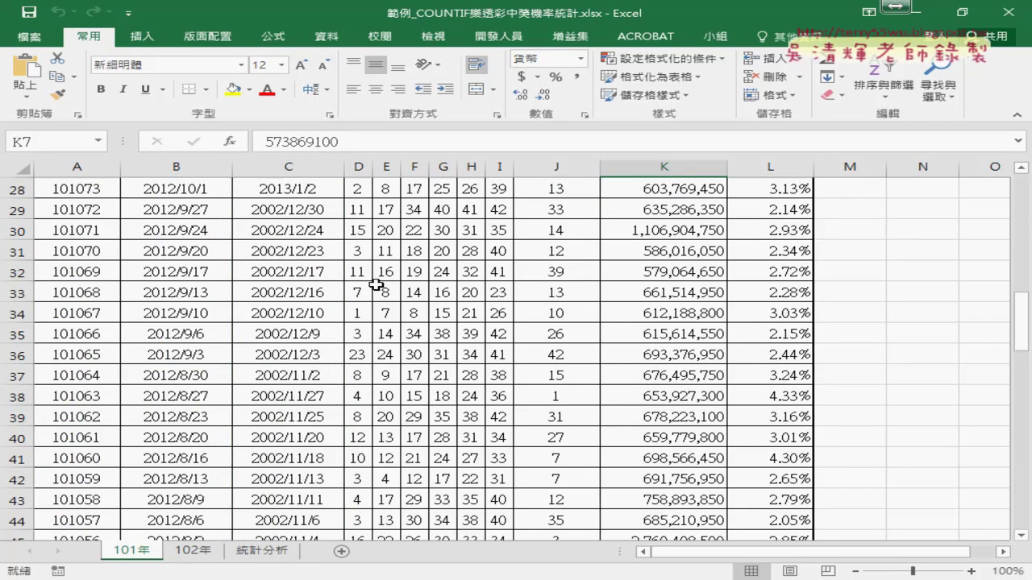
pyautogui.scroll(6, 375, 284)
pyautogui.scroll(3, 376, 285)
pyautogui.moveTo(358, 210); pyautogui.dragTo(501, 208)
pyautogui.click(532, 216)
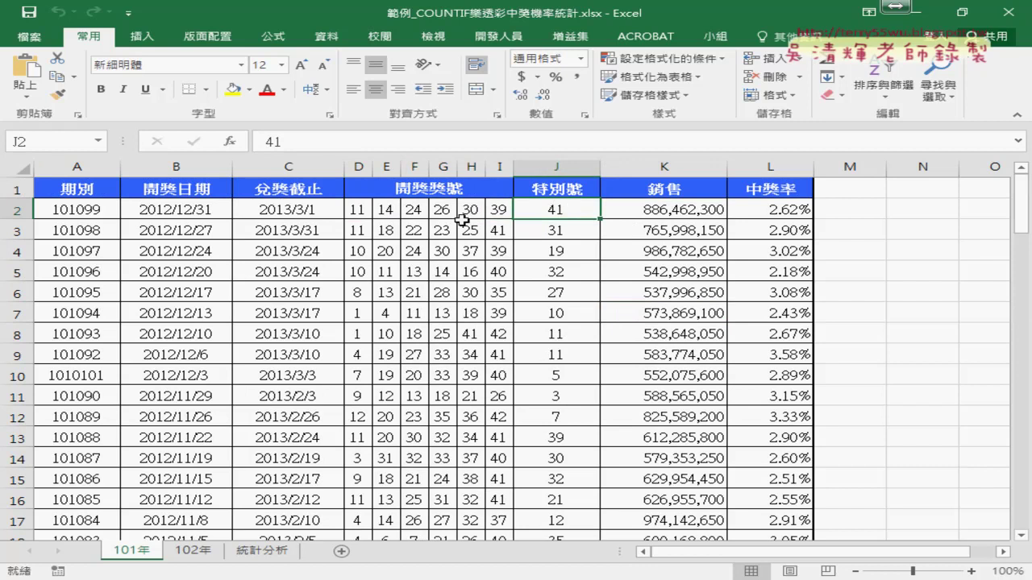
pyautogui.moveTo(359, 229); pyautogui.dragTo(502, 229)
pyautogui.click(566, 229)
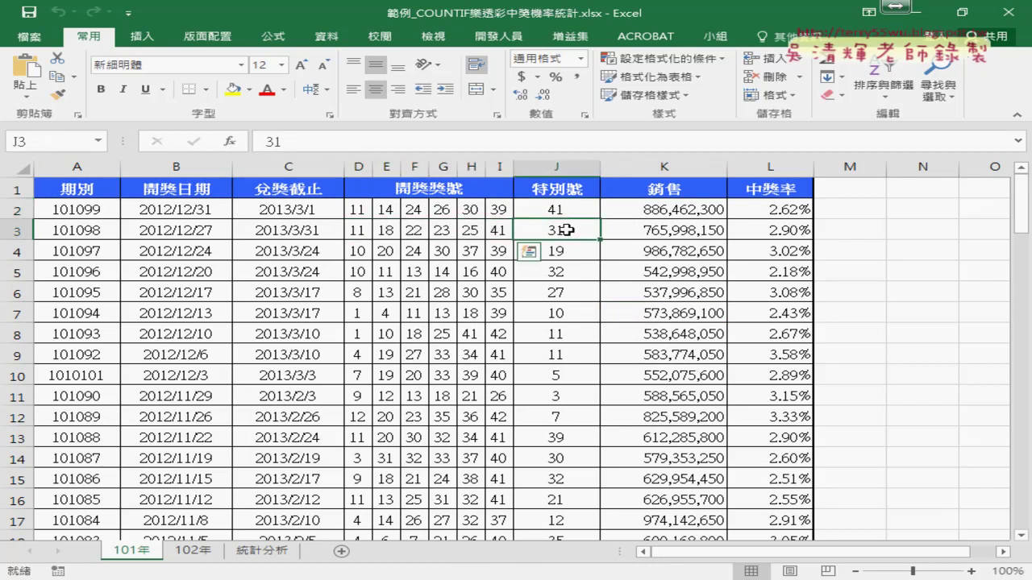
pyautogui.moveTo(359, 210); pyautogui.dragTo(532, 208)
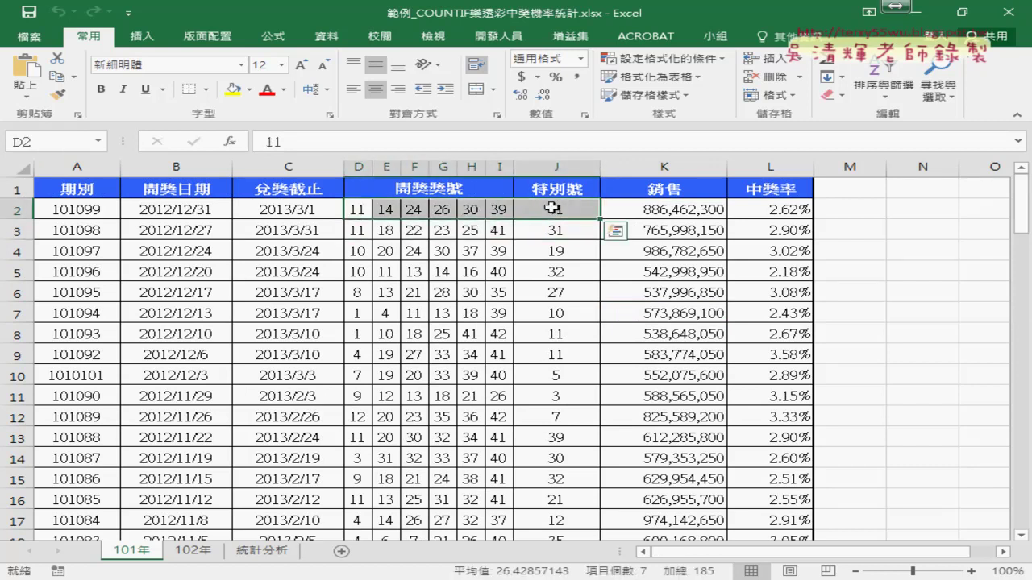
pyautogui.click(551, 208)
pyautogui.hotkey('ctrl', 'Down')
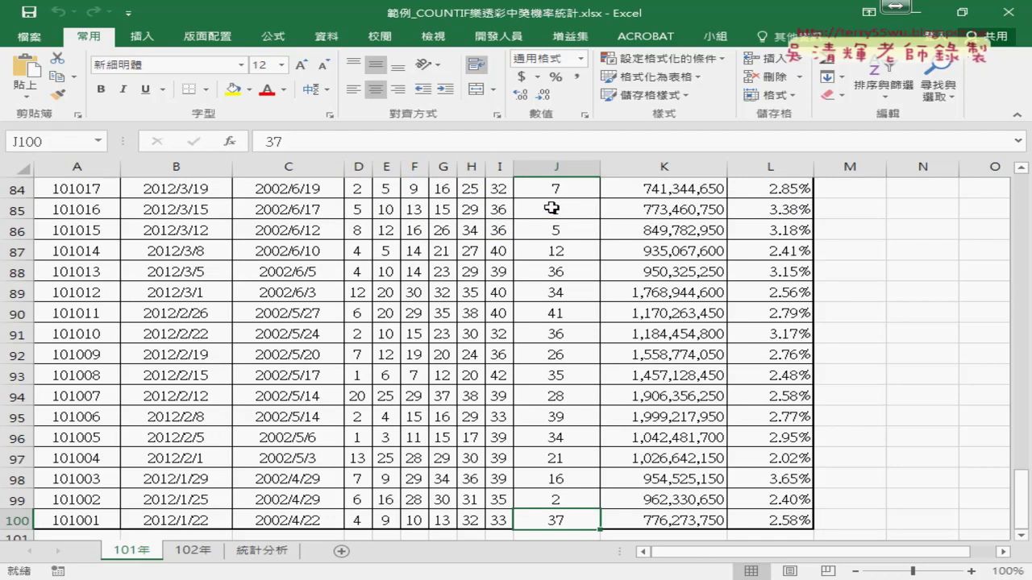
pyautogui.hotkey('ctrl', 'Up')
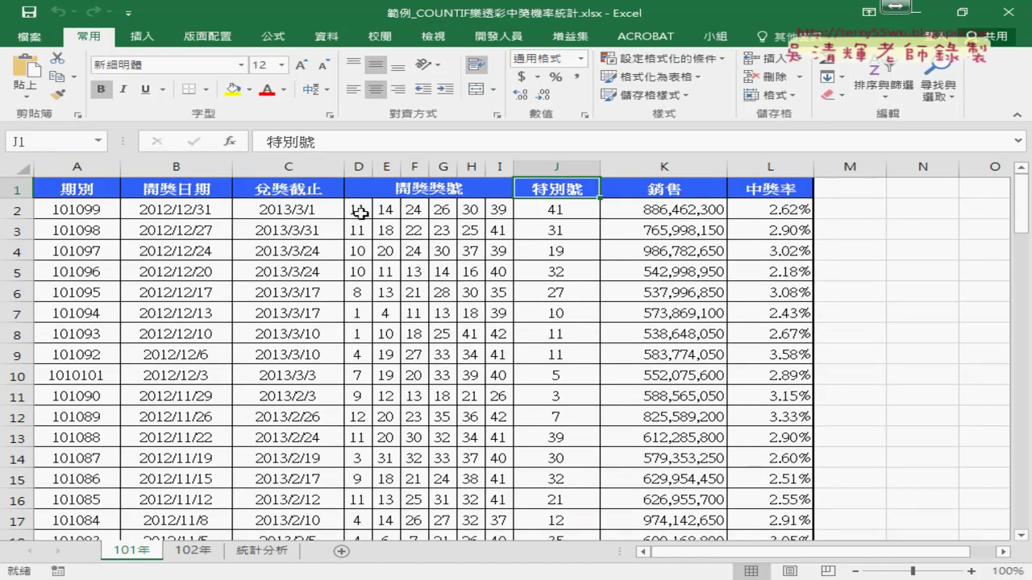
pyautogui.moveTo(357, 210); pyautogui.dragTo(551, 211)
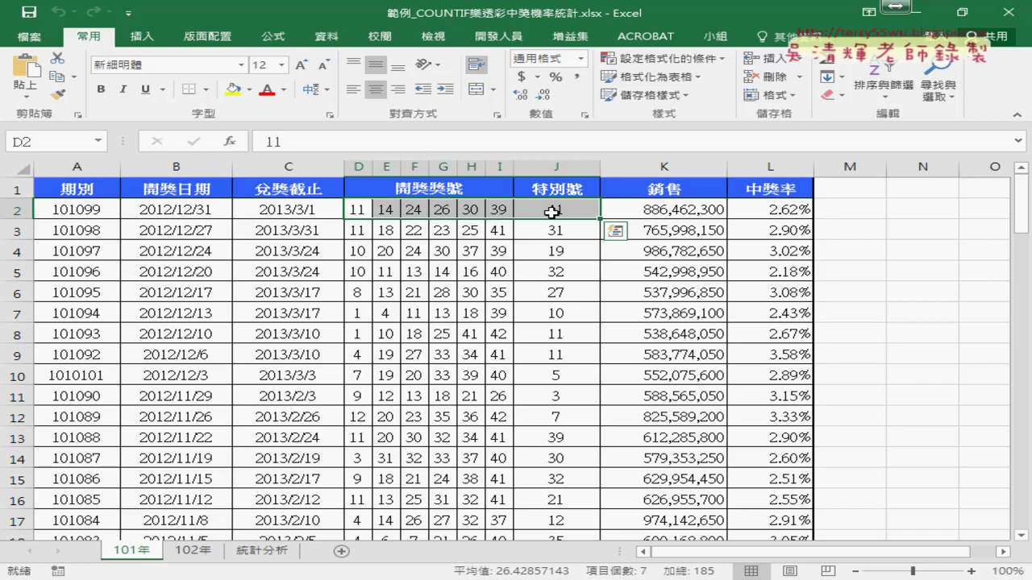
# Look over the 102年 sheet, then go to the 統計分析 sheet
pyautogui.click(191, 551)
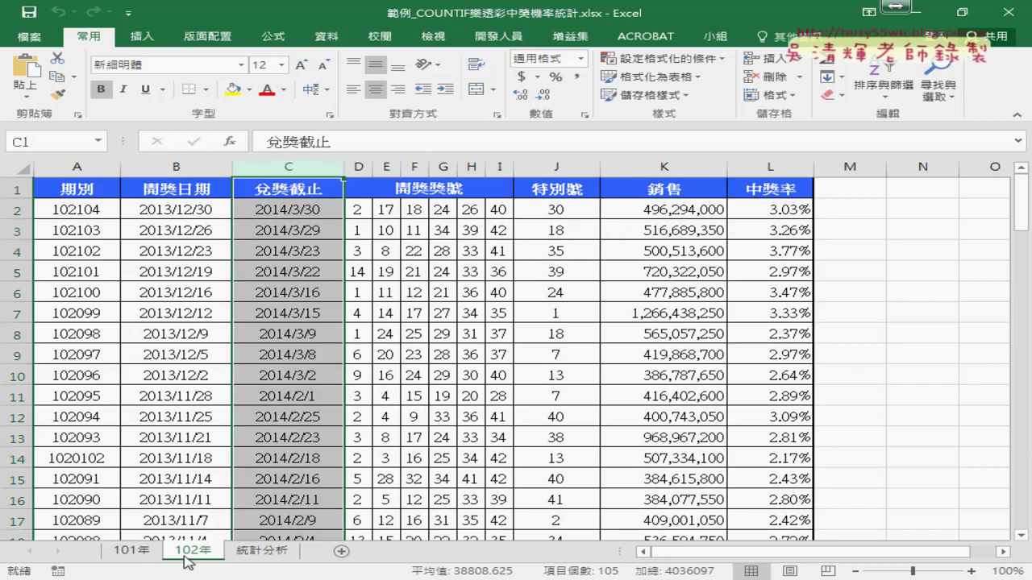
pyautogui.click(259, 550)
pyautogui.click(194, 203)
pyautogui.click(286, 203)
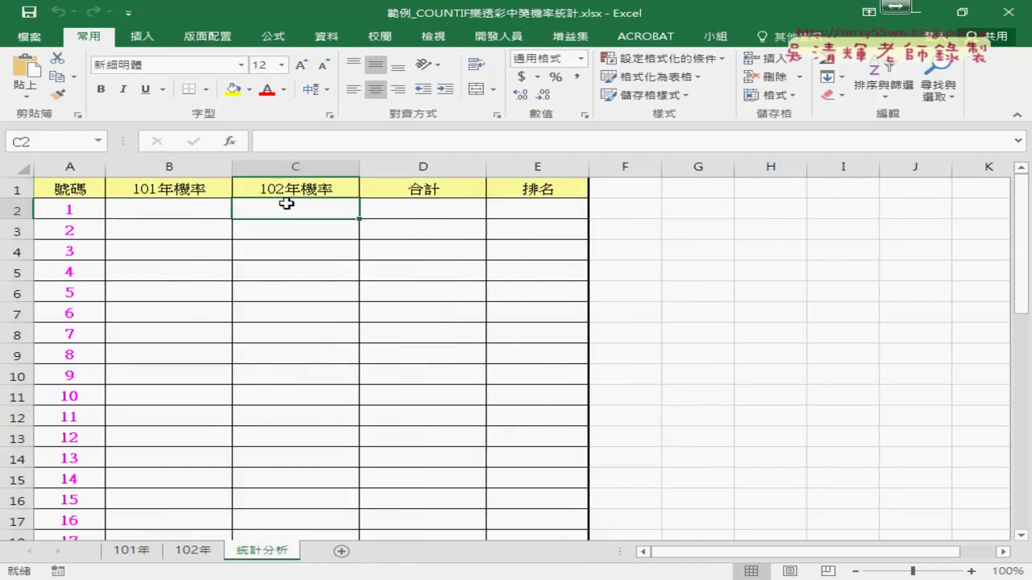
pyautogui.click(398, 202)
pyautogui.click(549, 205)
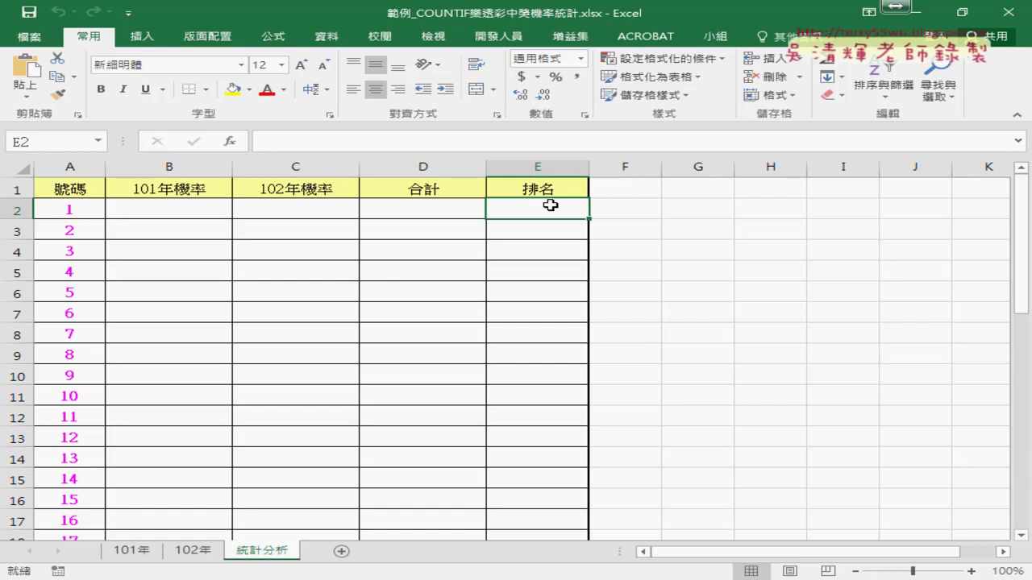
pyautogui.moveTo(173, 576)
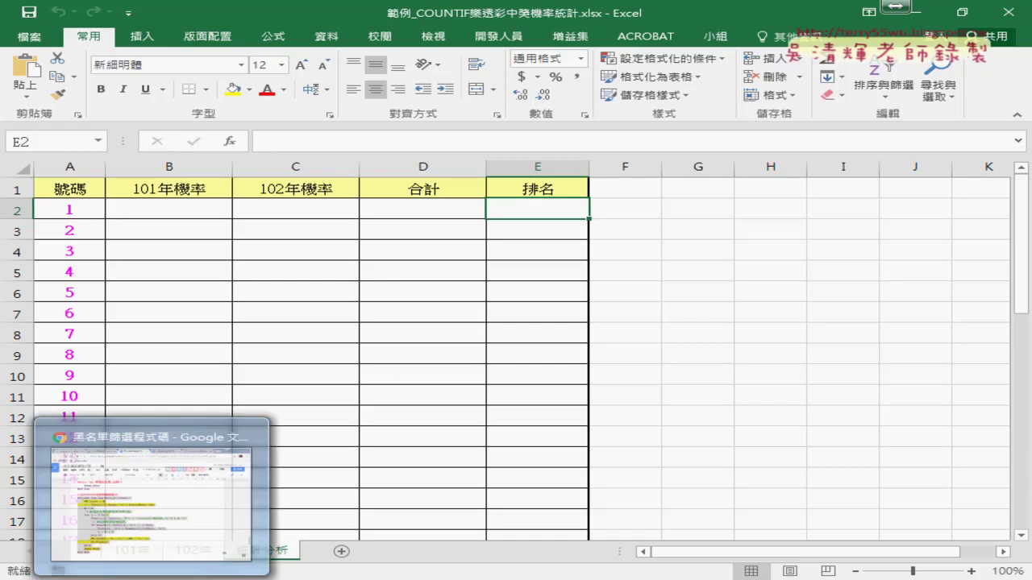
# Open the 大樂特歷史資料下載 document from the Google Drive file list in Chrome
pyautogui.click(157, 516)
pyautogui.click(266, 15)
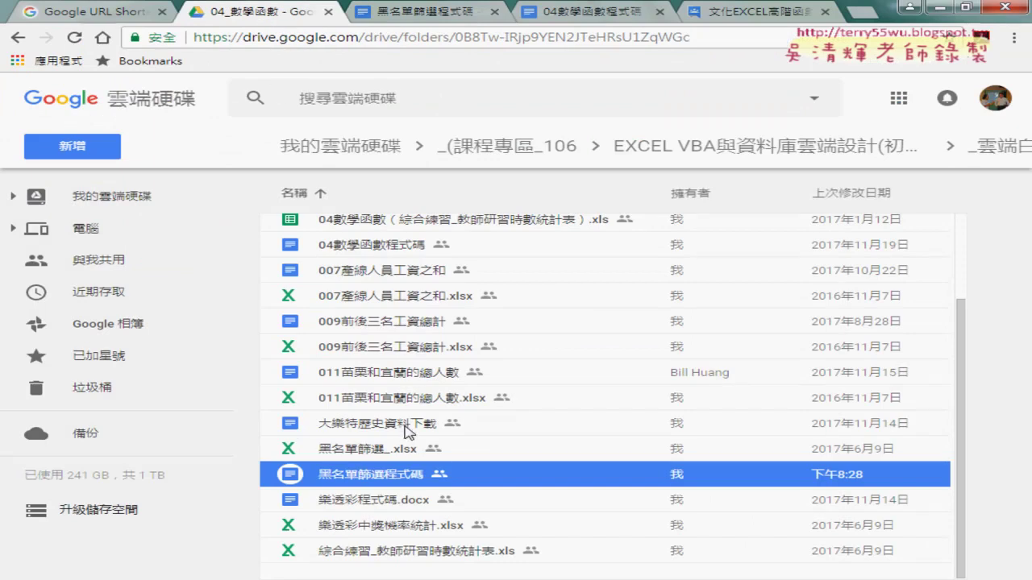
pyautogui.click(432, 430)
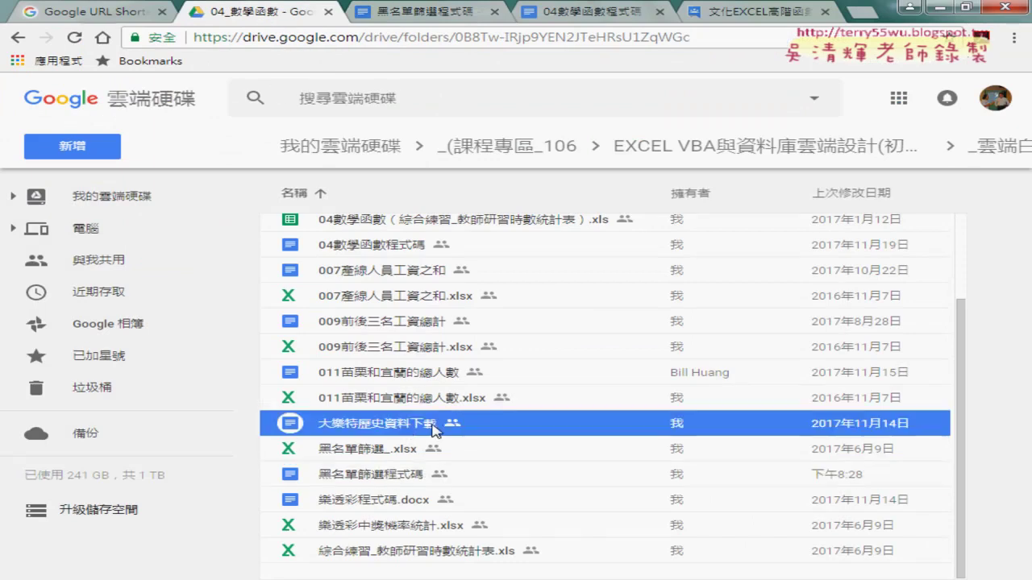
pyautogui.doubleClick(372, 431)
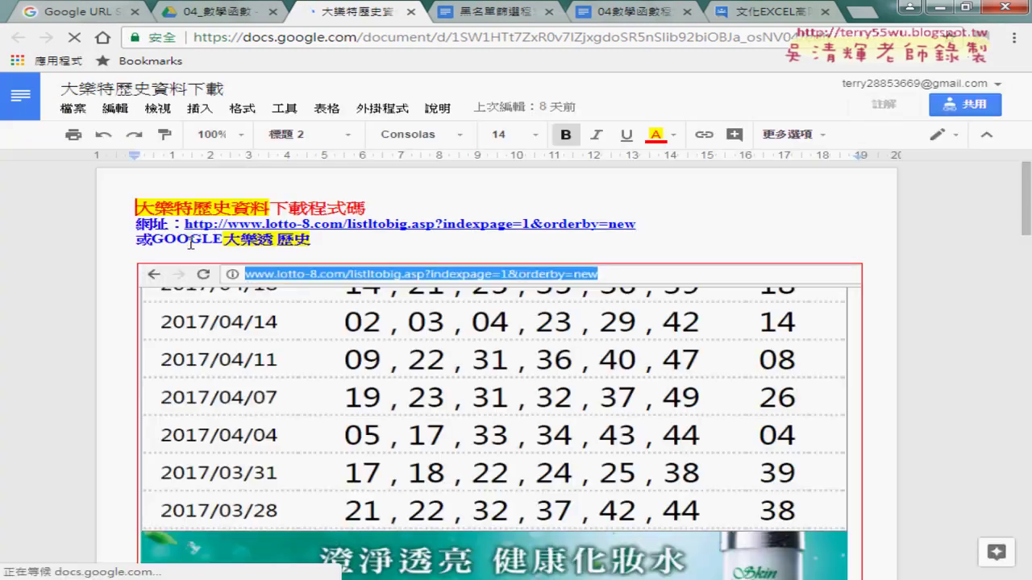
# Open the note's lotto-8.com 大樂透 history link in a new tab
pyautogui.moveTo(230, 241); pyautogui.dragTo(311, 239)
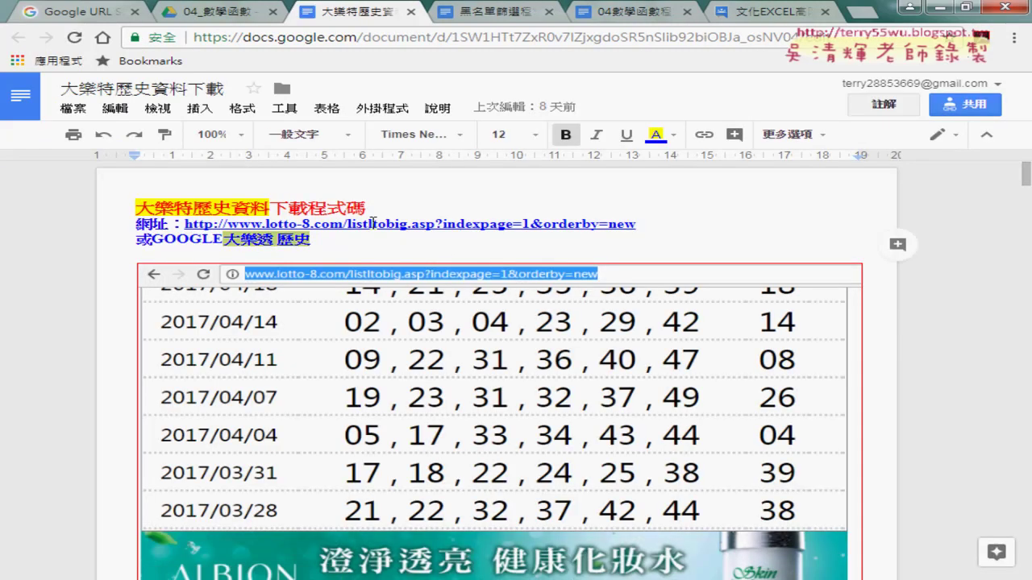
pyautogui.click(372, 223)
pyautogui.click(392, 240)
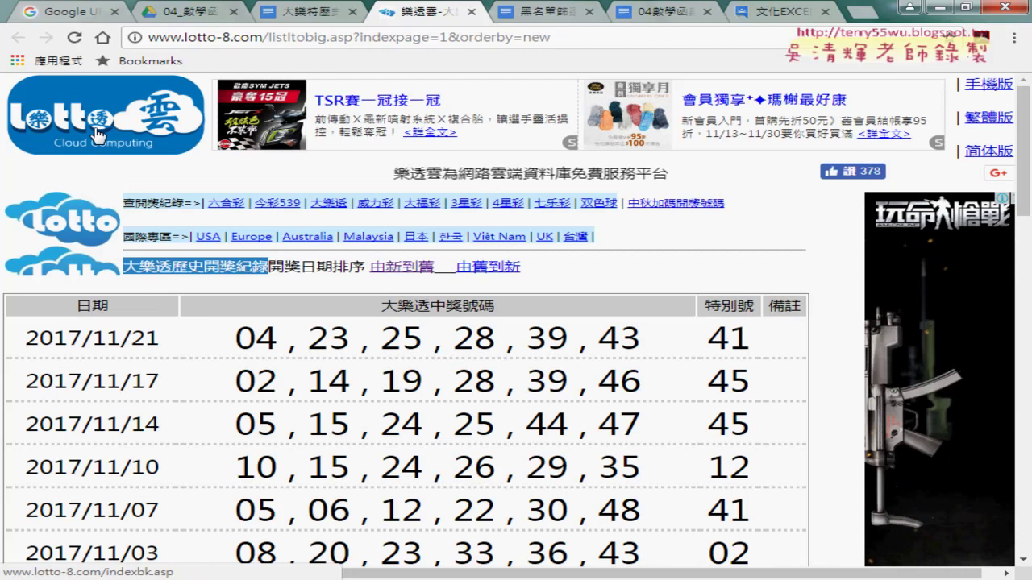
# Select the first draw row and the result page links 21 through 50 on lotto-8.com
pyautogui.scroll(-2, 91, 283)
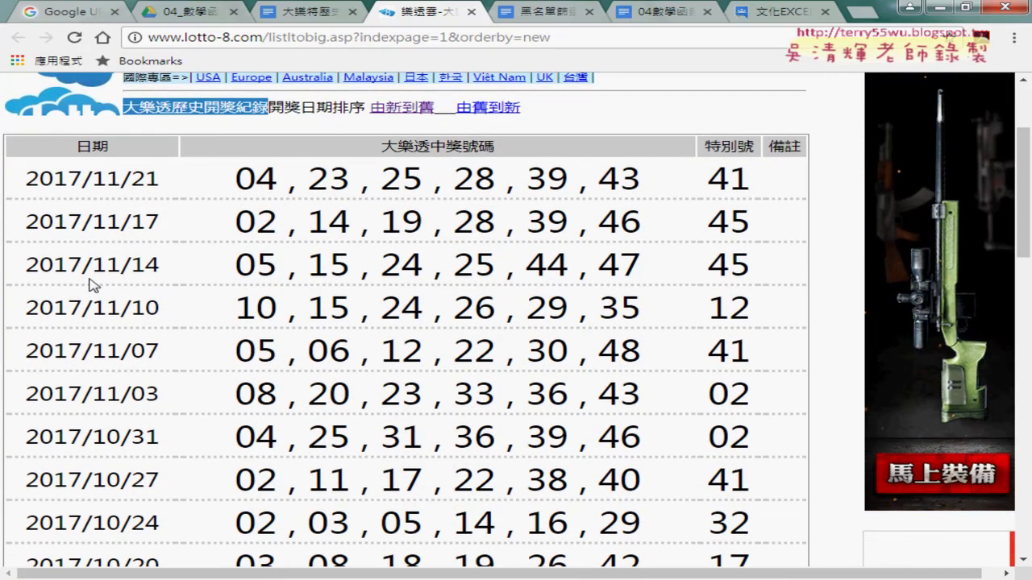
pyautogui.scroll(1, 88, 290)
pyautogui.moveTo(26, 258); pyautogui.dragTo(262, 258)
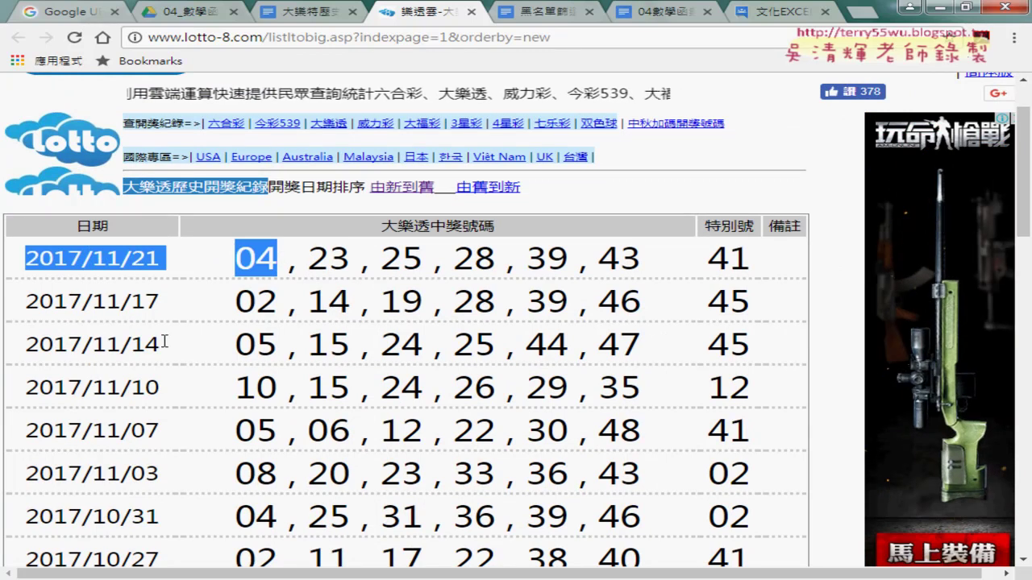
pyautogui.moveTo(234, 258); pyautogui.dragTo(751, 260)
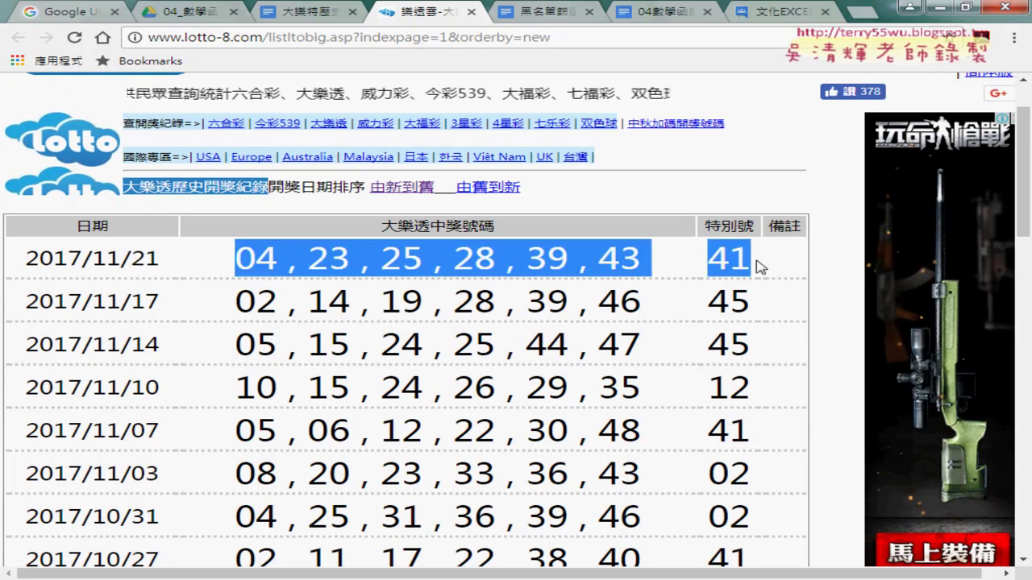
pyautogui.scroll(-6, 437, 295)
pyautogui.scroll(-6, 438, 295)
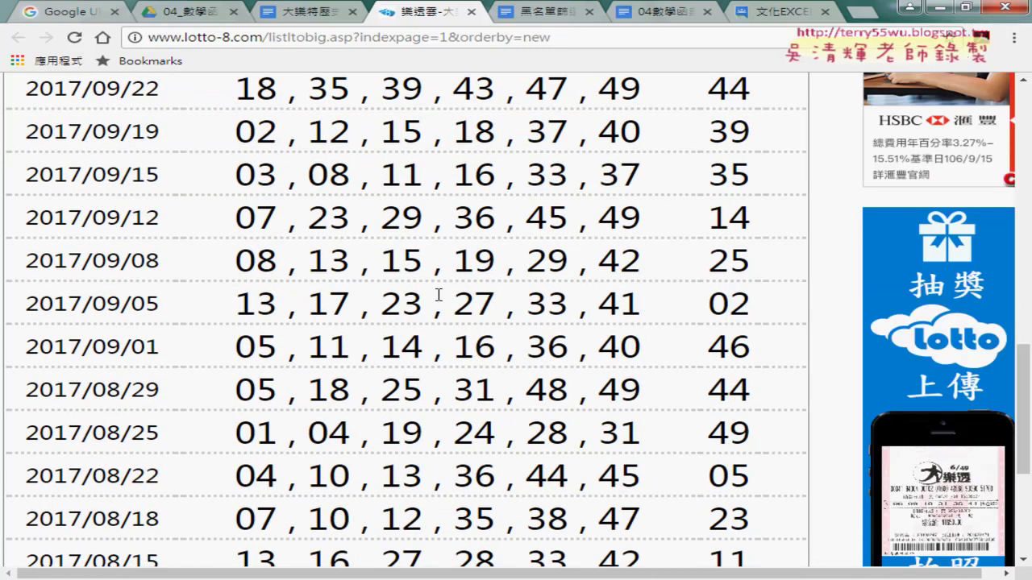
pyautogui.scroll(-3, 438, 295)
pyautogui.moveTo(524, 493); pyautogui.dragTo(4, 461)
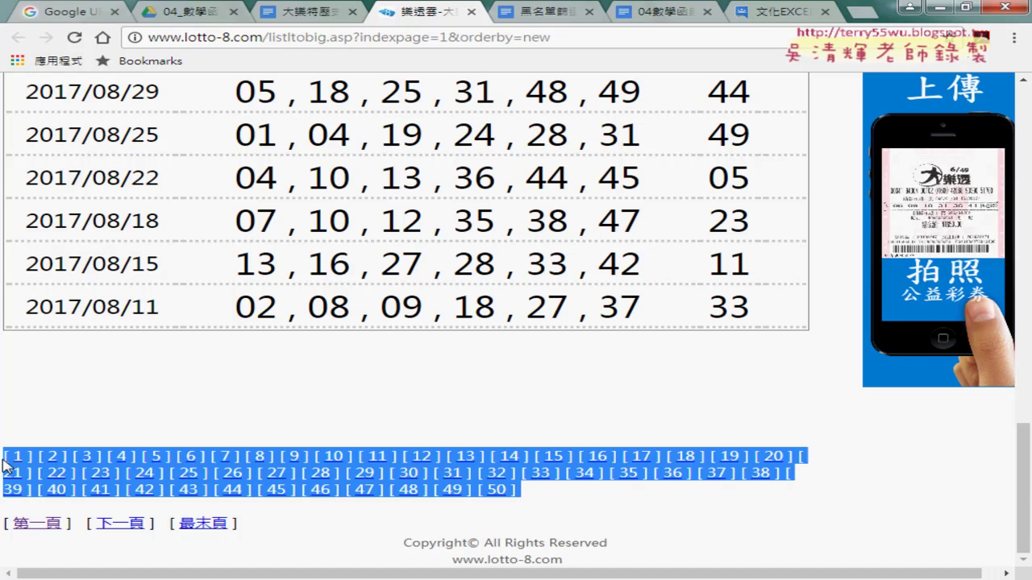
# Select the draw rows from 2017/11/21 down to 2017/11/03
pyautogui.scroll(8, 4, 466)
pyautogui.scroll(5, 4, 468)
pyautogui.scroll(3, 4, 474)
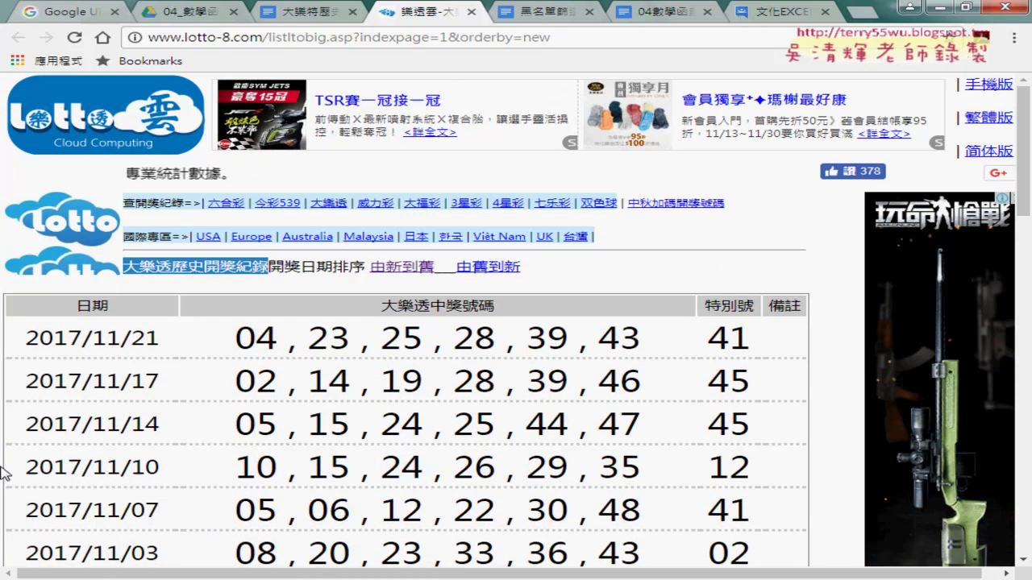
pyautogui.moveTo(27, 335); pyautogui.dragTo(489, 549)
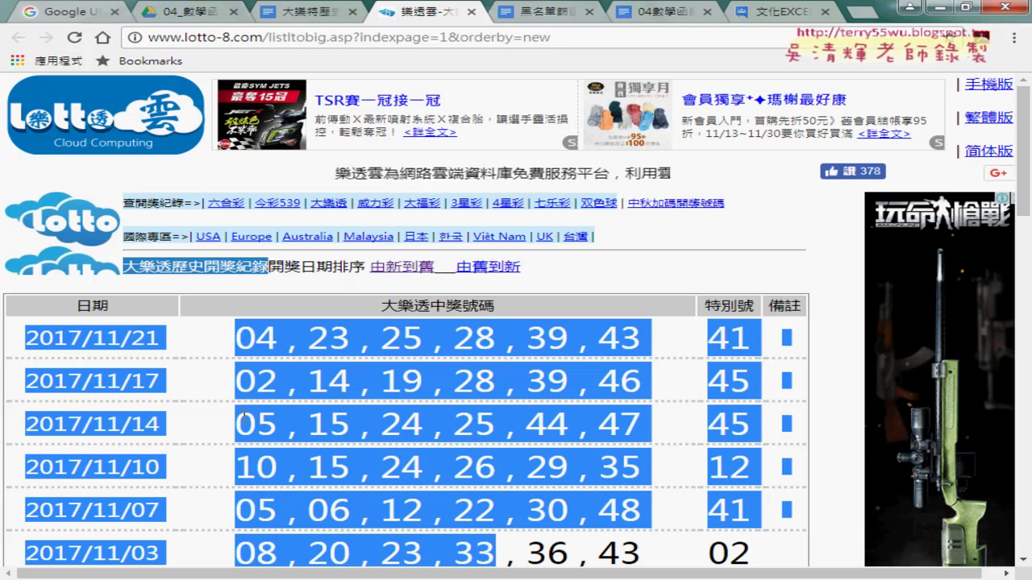
pyautogui.click(344, 577)
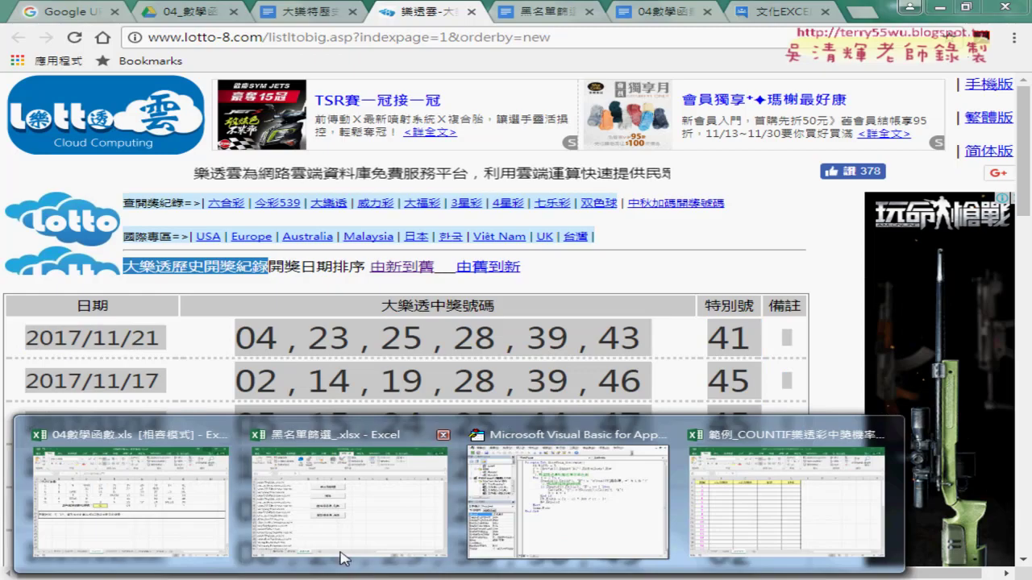
# In 黑名單篩選_.xlsx, explore 資料 > 新查詢 > 從其他來源 > 從 Web without importing
pyautogui.click(345, 557)
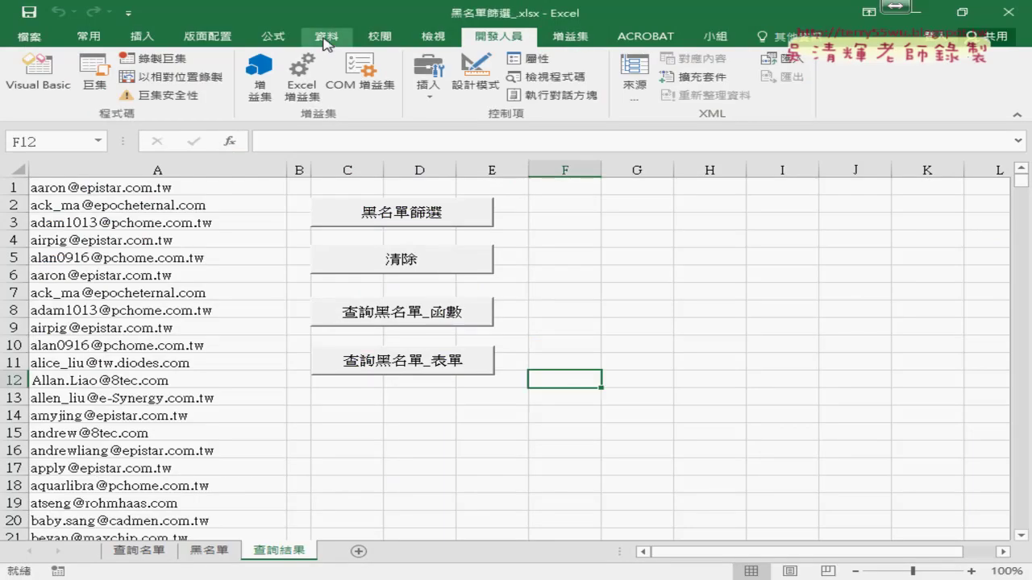
pyautogui.click(326, 42)
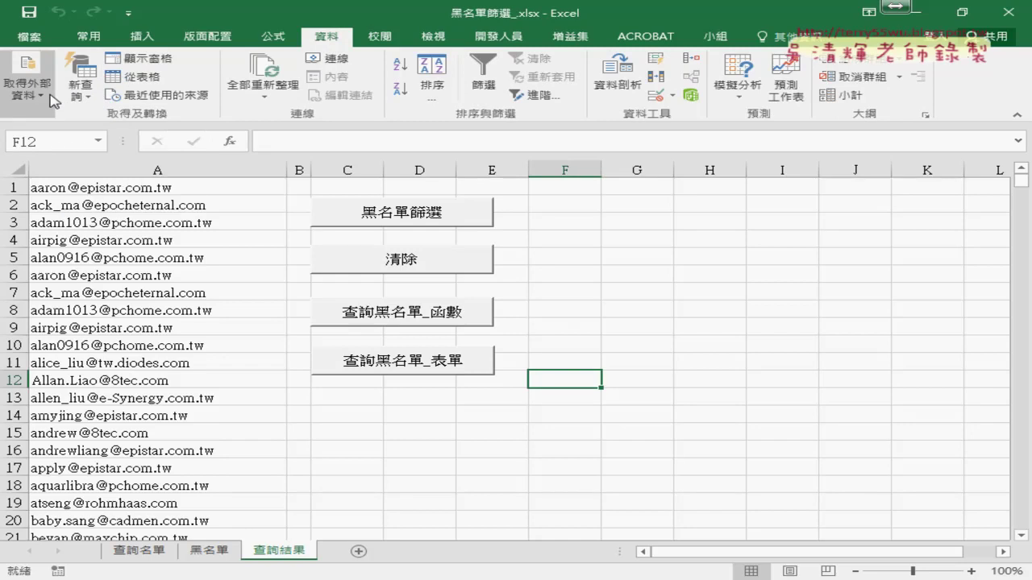
pyautogui.click(97, 97)
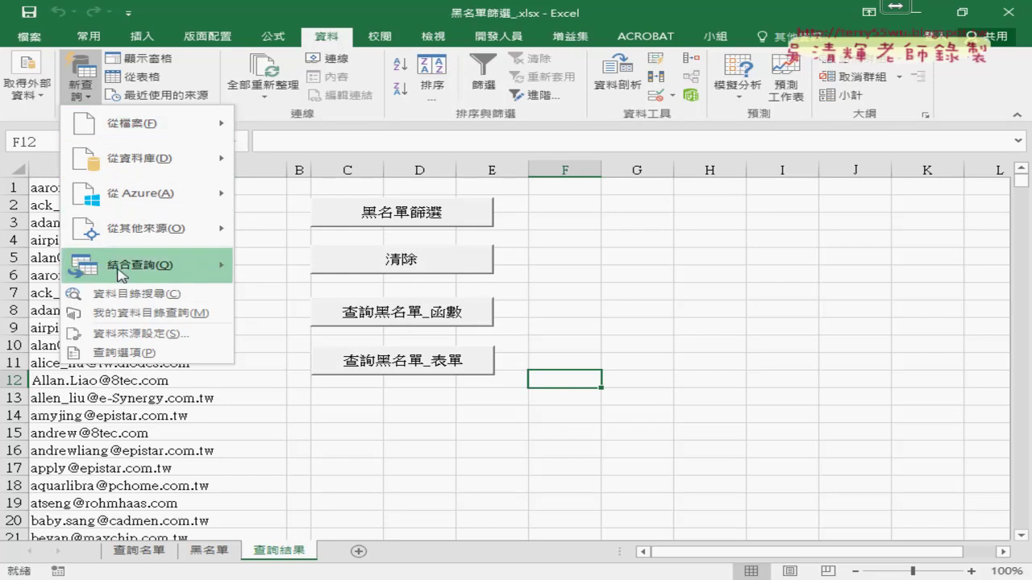
pyautogui.moveTo(121, 266)
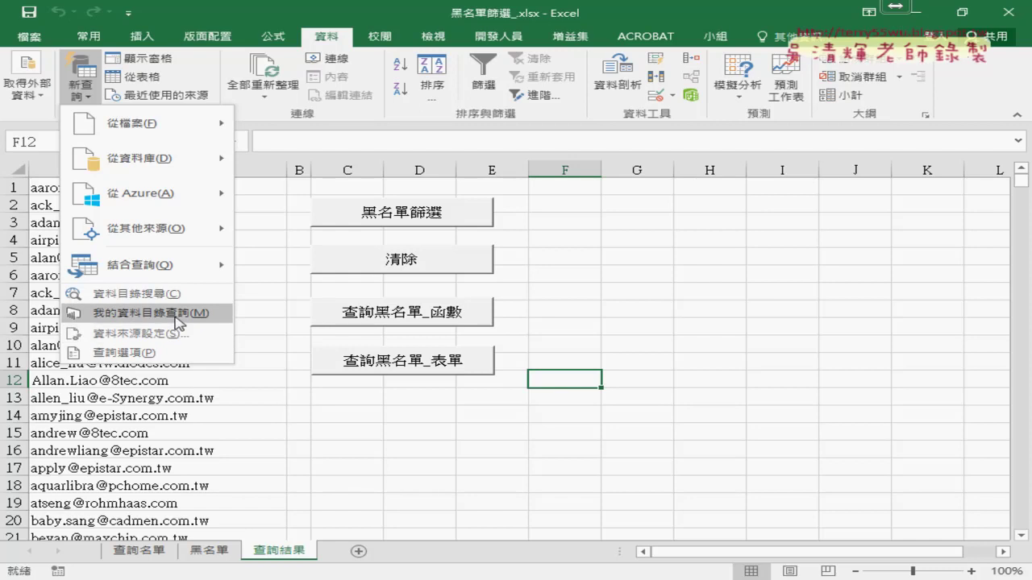
pyautogui.moveTo(194, 236)
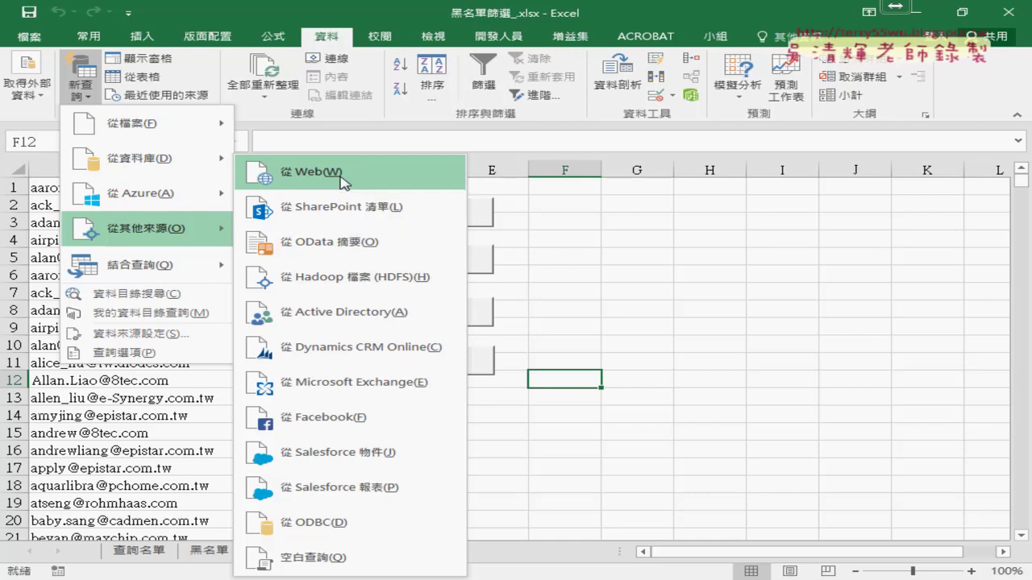
pyautogui.moveTo(202, 216); pyautogui.dragTo(214, 240)
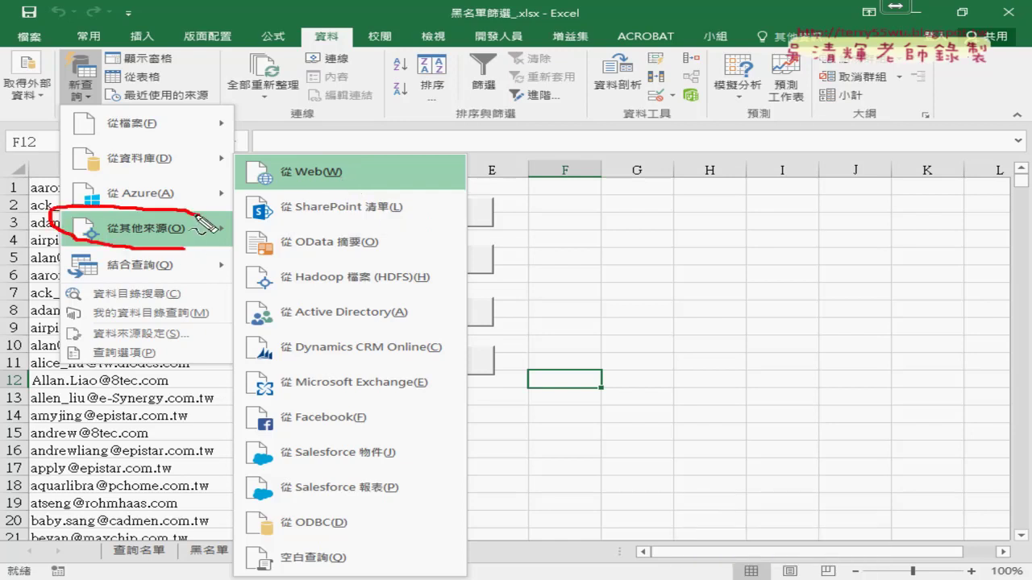
pyautogui.moveTo(246, 165); pyautogui.dragTo(313, 187)
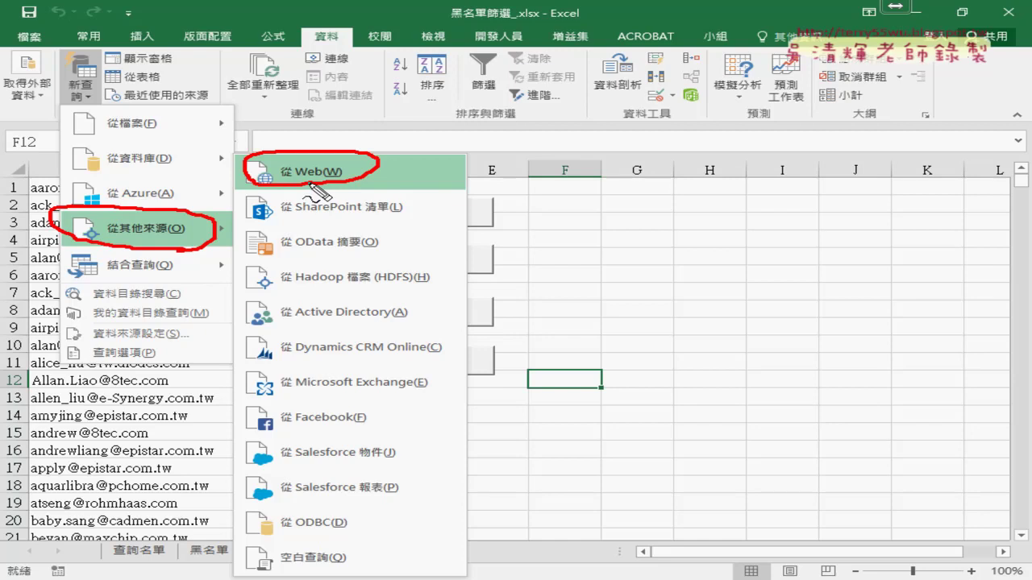
pyautogui.press('Escape')
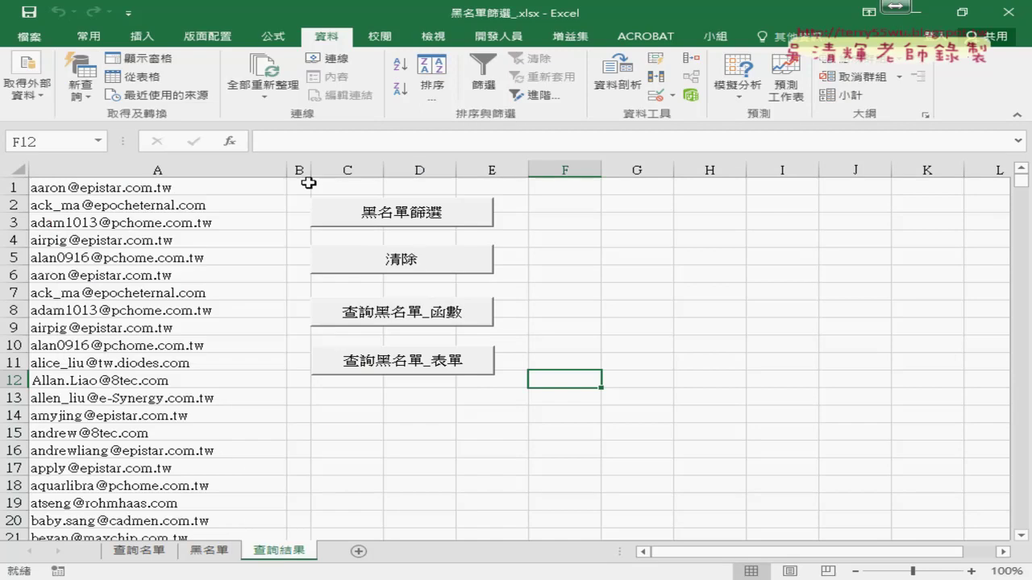
# Start a new 從 Web data import from the 新查詢 menu
pyautogui.click(88, 102)
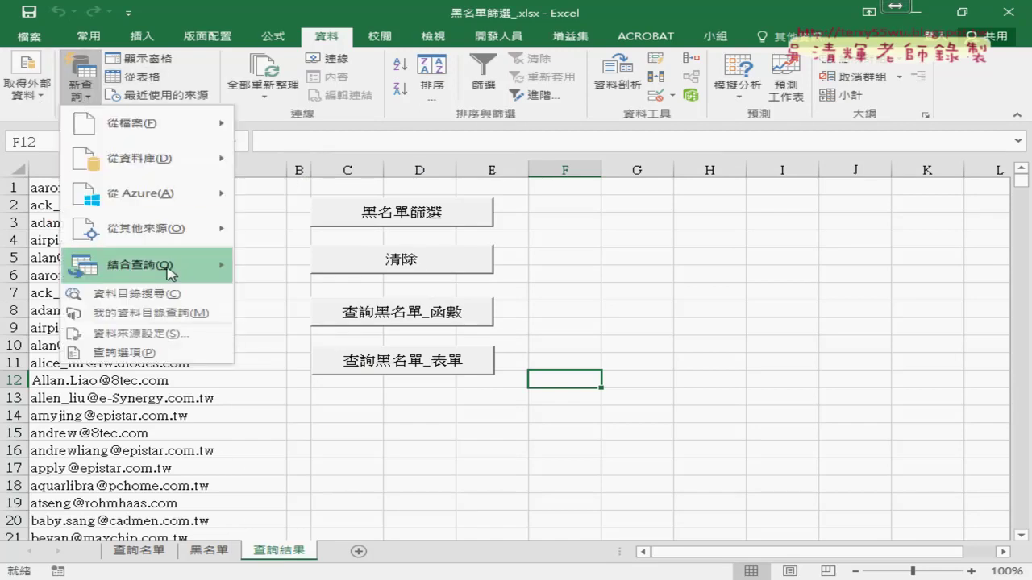
pyautogui.moveTo(174, 233)
pyautogui.click(329, 172)
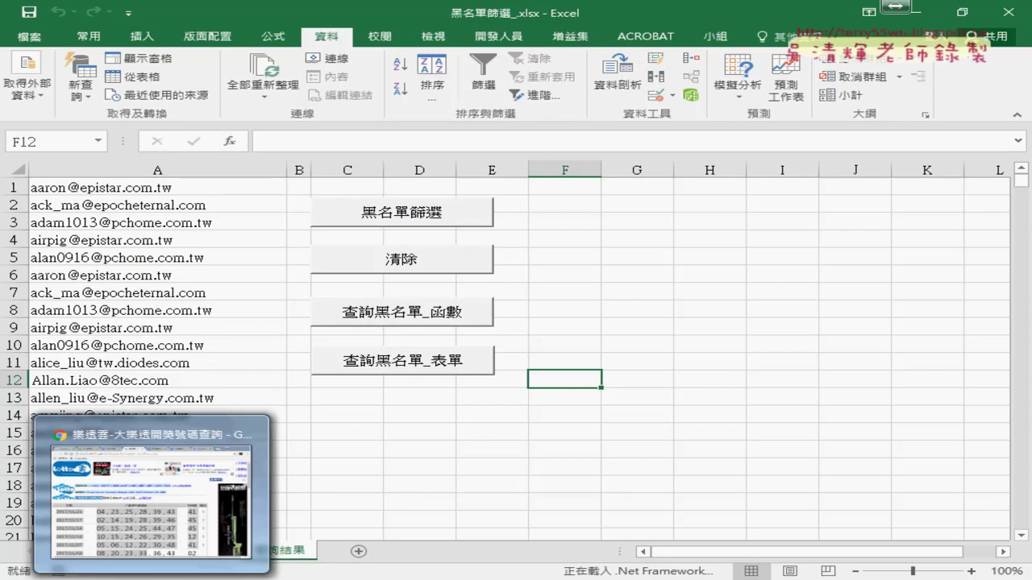
# Copy the lotto-8.com history page address from the browser
pyautogui.click(171, 522)
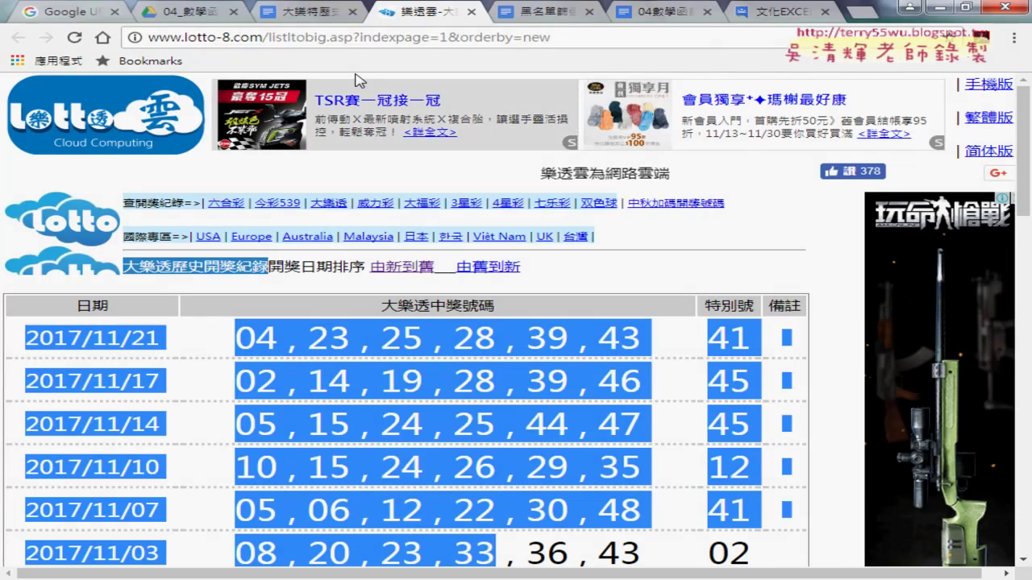
pyautogui.click(412, 39)
pyautogui.rightClick(412, 47)
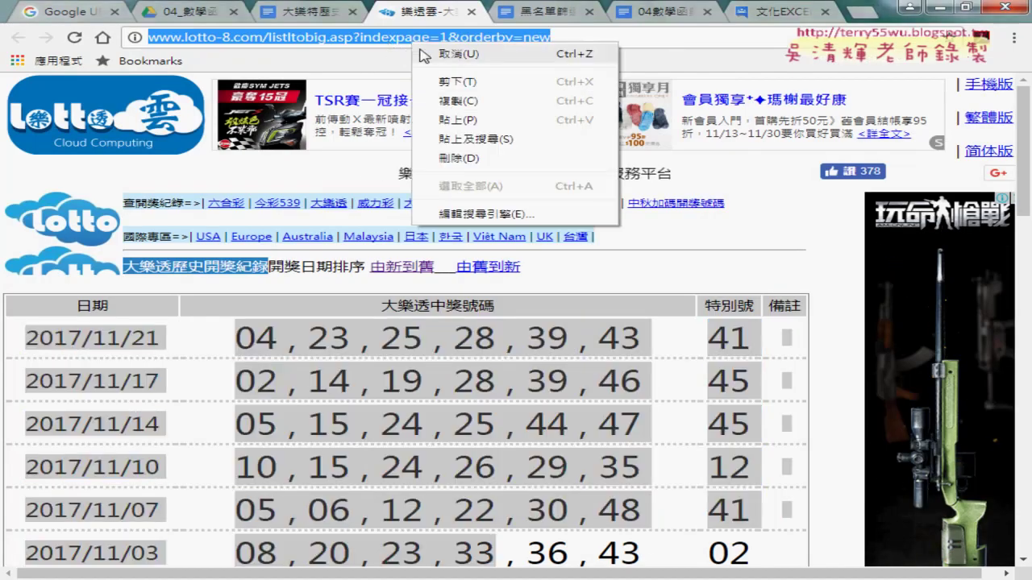
pyautogui.click(435, 103)
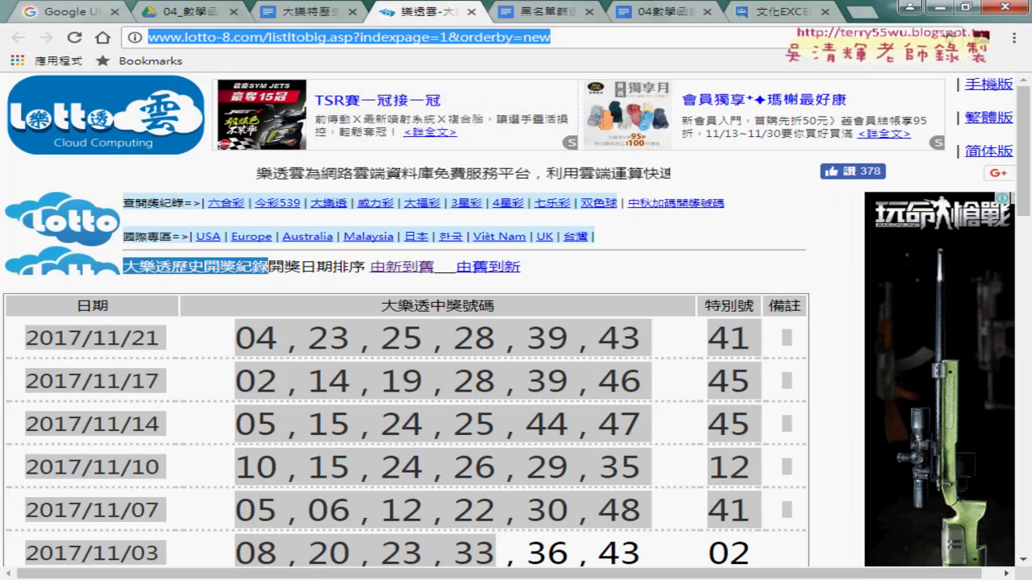
# Paste the lotto-8.com address into the From Web dialog, start loading, then cancel
pyautogui.click(355, 565)
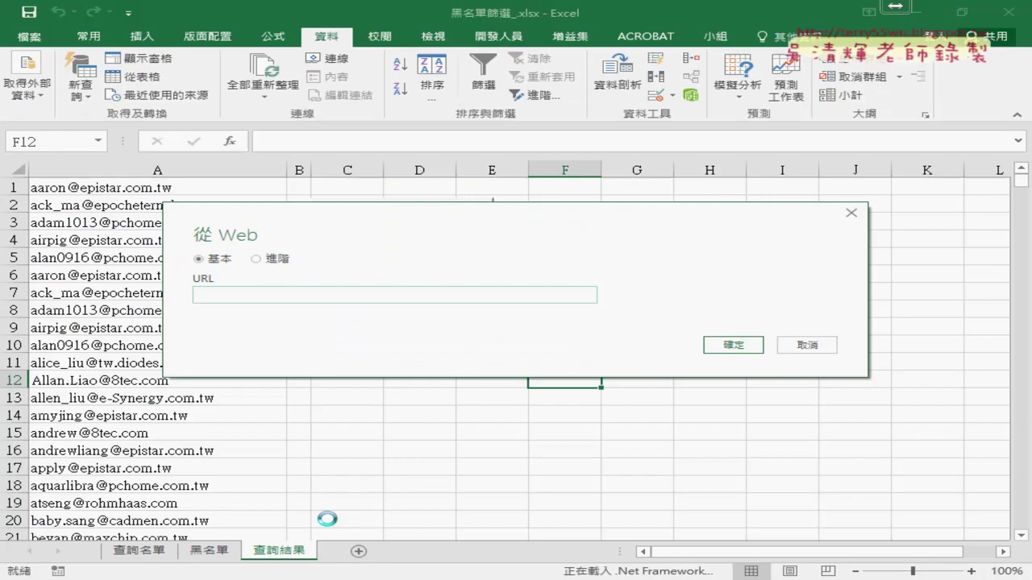
pyautogui.click(256, 259)
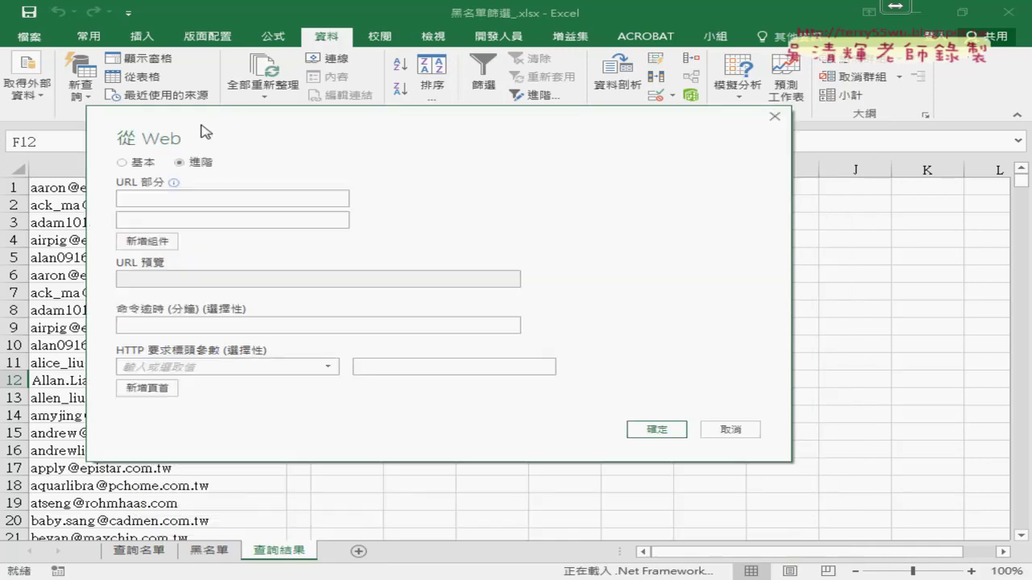
pyautogui.click(135, 162)
pyautogui.rightClick(192, 200)
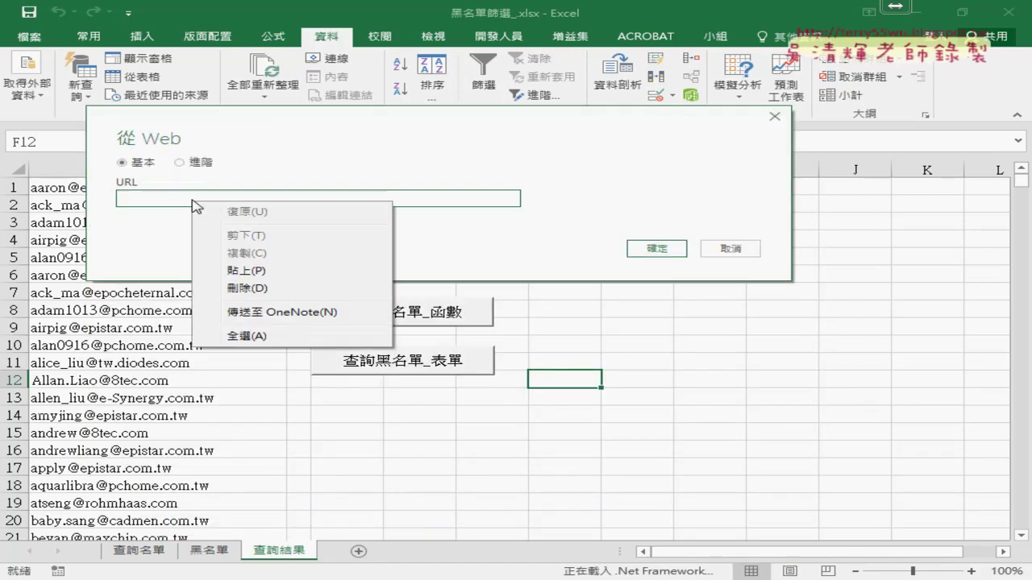
pyautogui.click(219, 271)
pyautogui.click(666, 247)
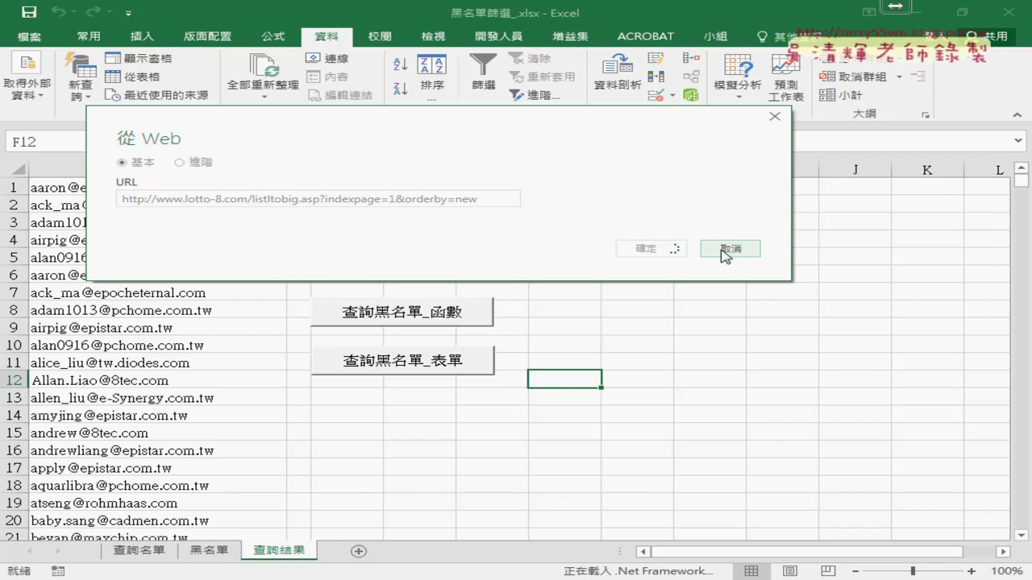
pyautogui.click(725, 250)
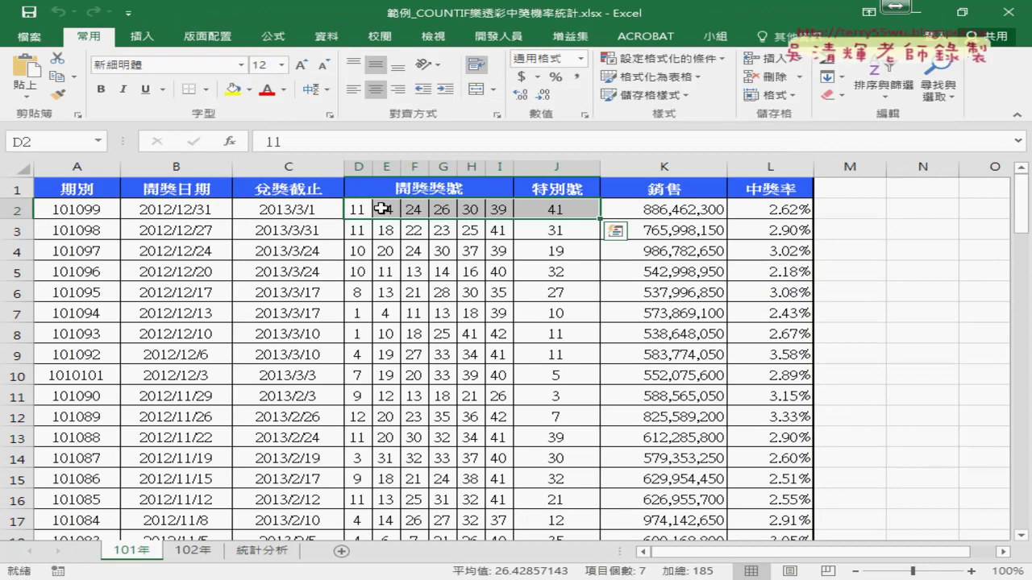
pyautogui.click(262, 551)
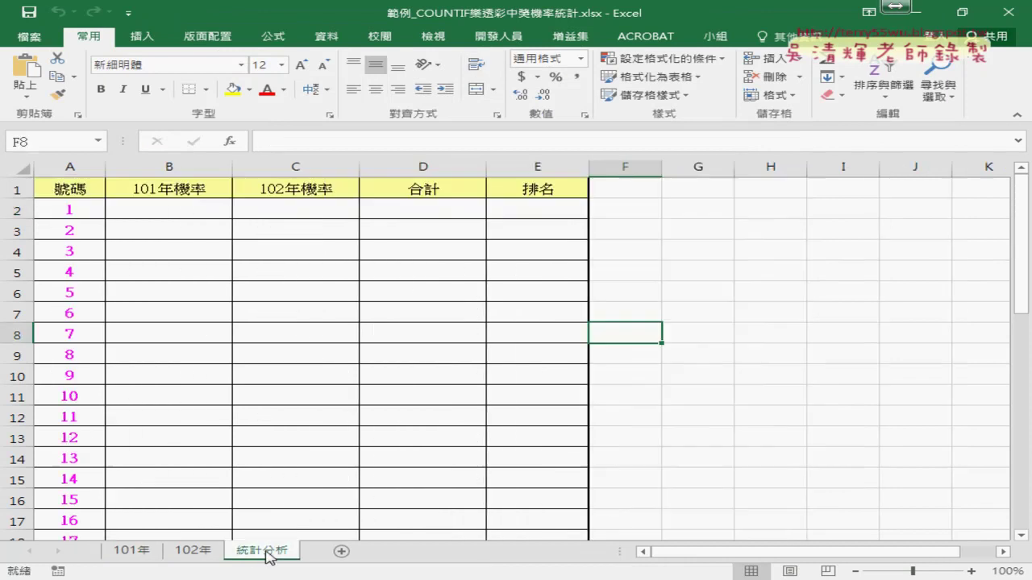
pyautogui.click(177, 193)
pyautogui.click(175, 212)
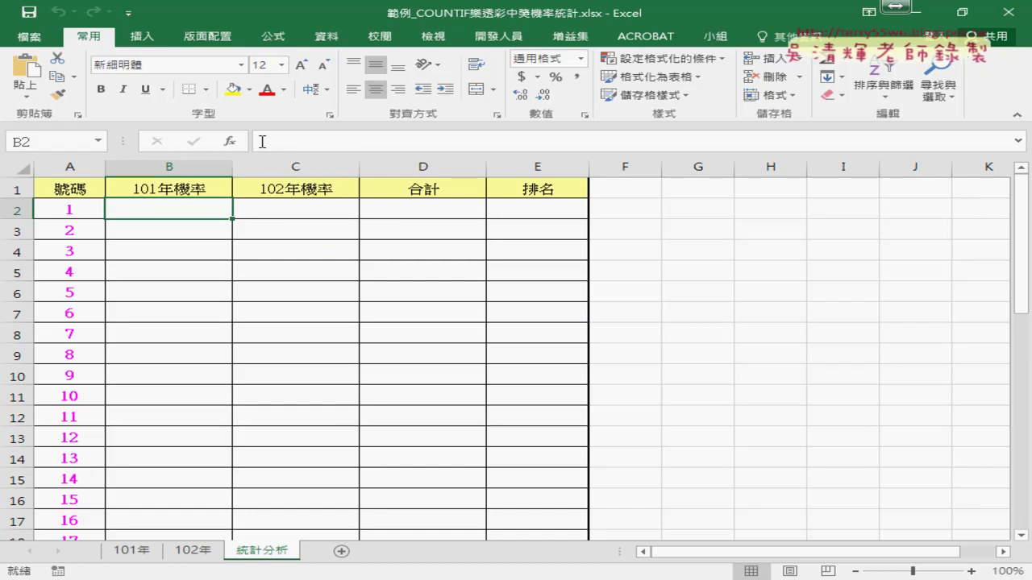
pyautogui.click(231, 142)
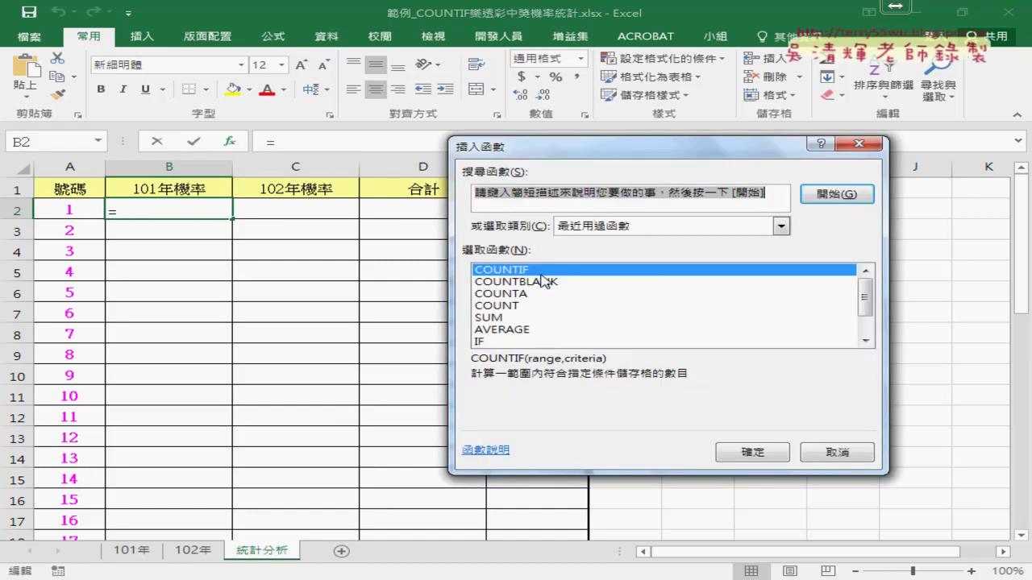
pyautogui.click(520, 305)
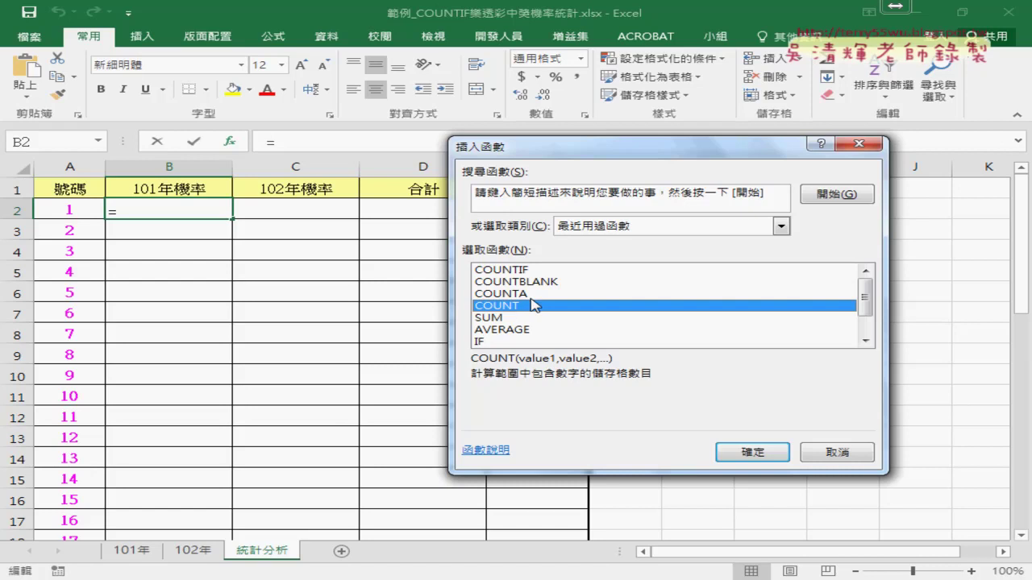
pyautogui.click(542, 270)
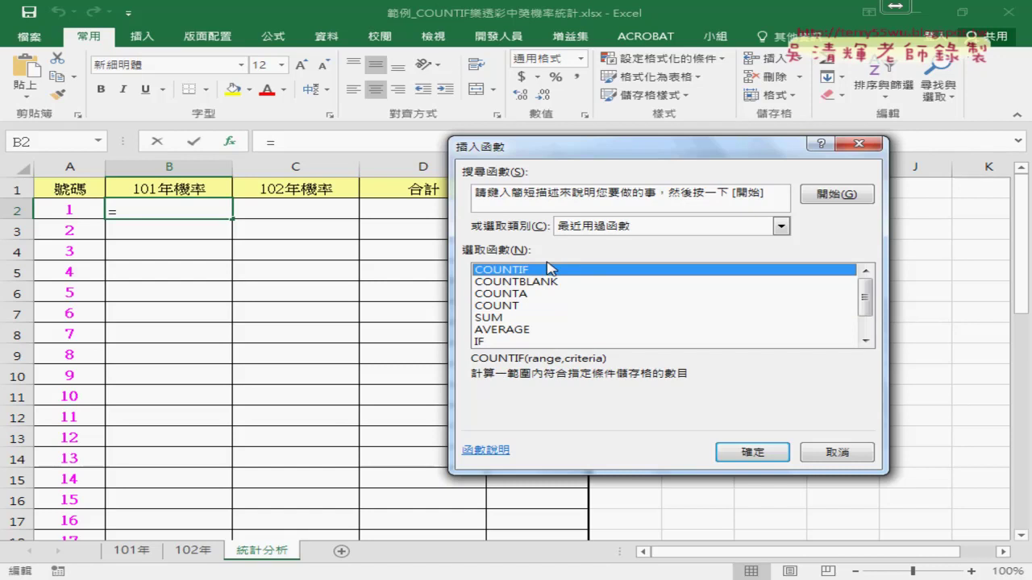
pyautogui.click(836, 452)
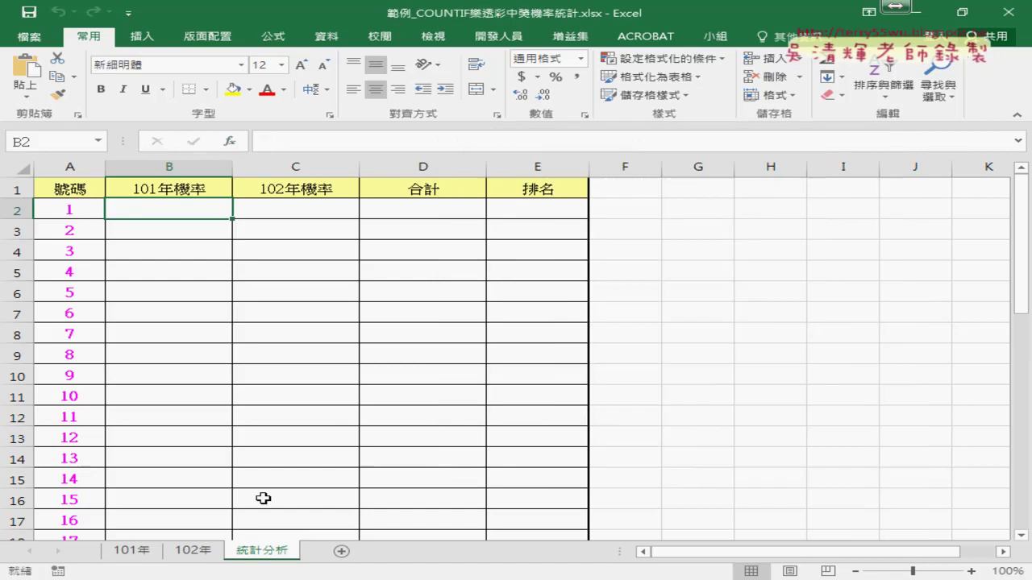
pyautogui.click(134, 551)
pyautogui.click(361, 211)
# Name the 101年 drawn numbers D2:J100 開獎101 after an invalid '101' attempt
pyautogui.moveTo(387, 210); pyautogui.dragTo(572, 212)
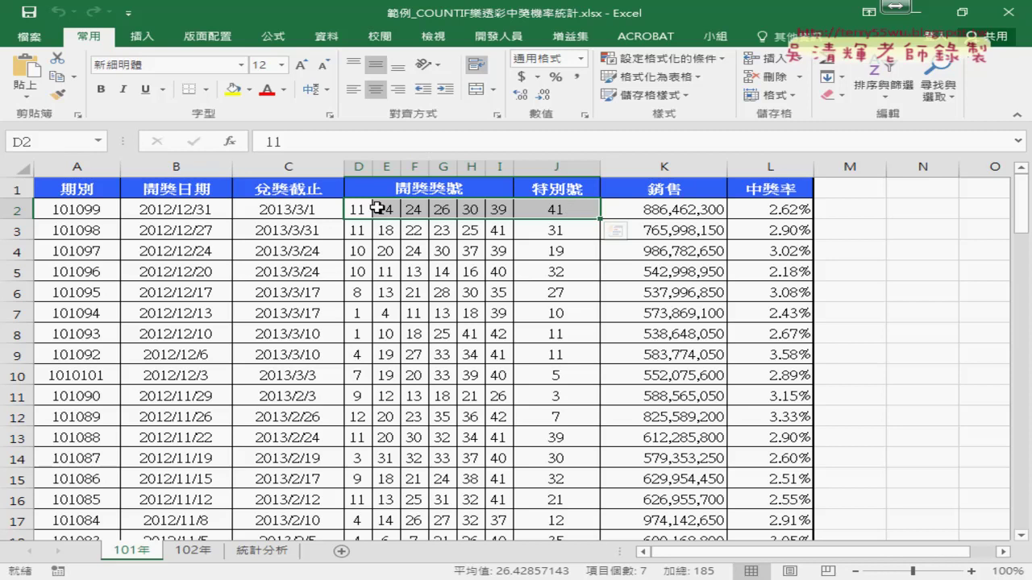
pyautogui.moveTo(369, 208); pyautogui.dragTo(557, 211)
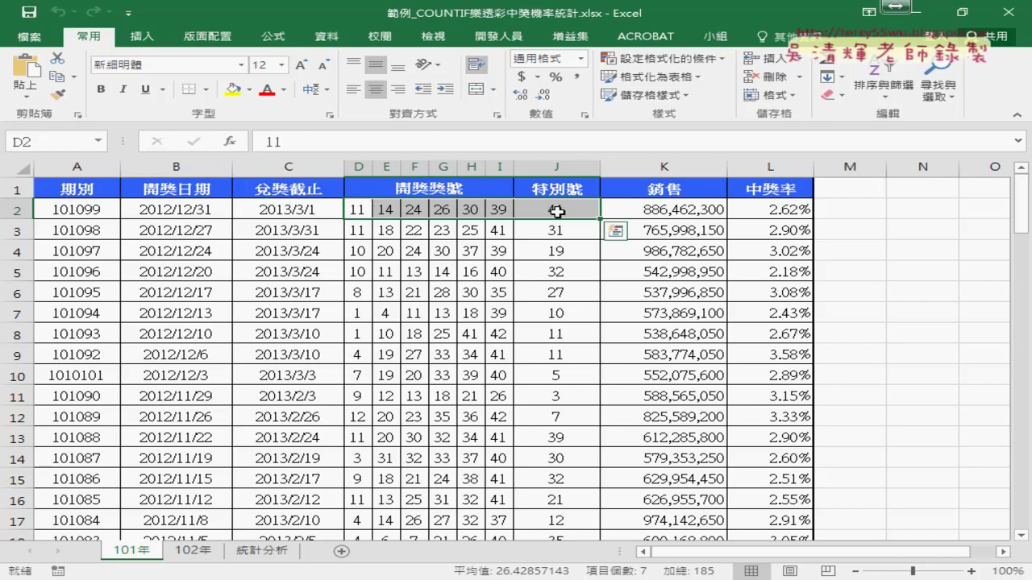
pyautogui.hotkey('ctrl', 'shift', 'Down')
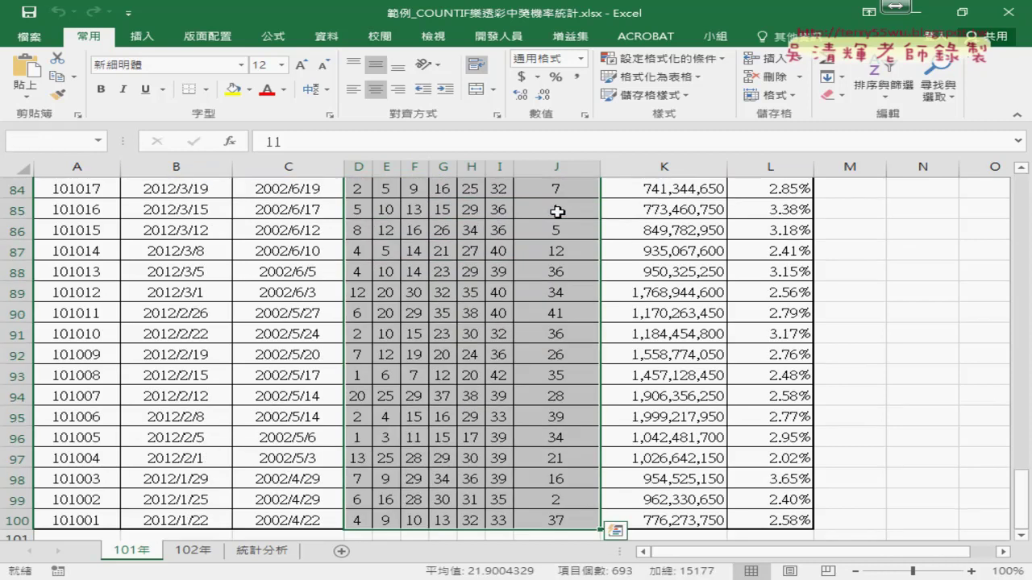
pyautogui.click(61, 142)
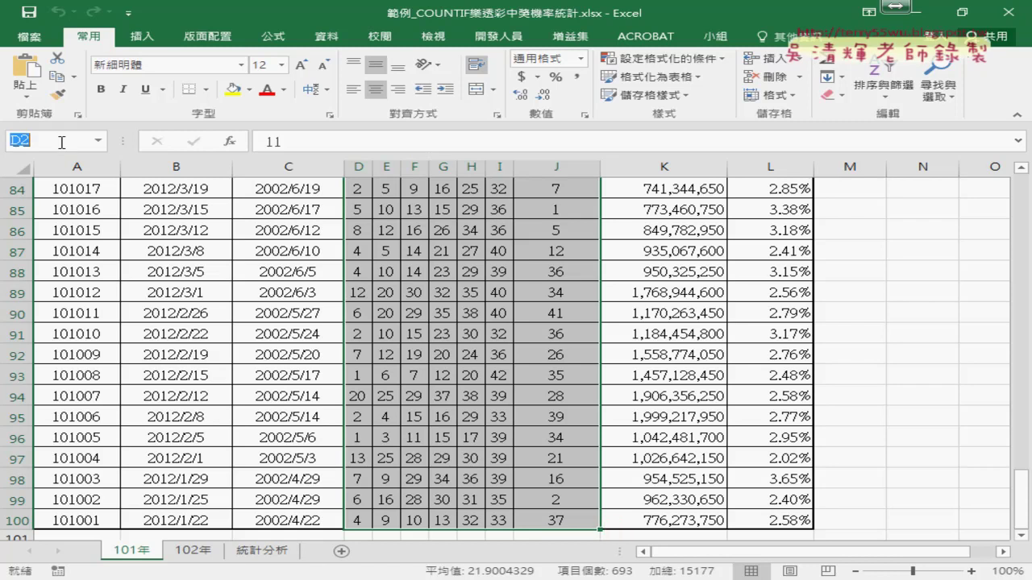
pyautogui.write('101')
pyautogui.press('Return')
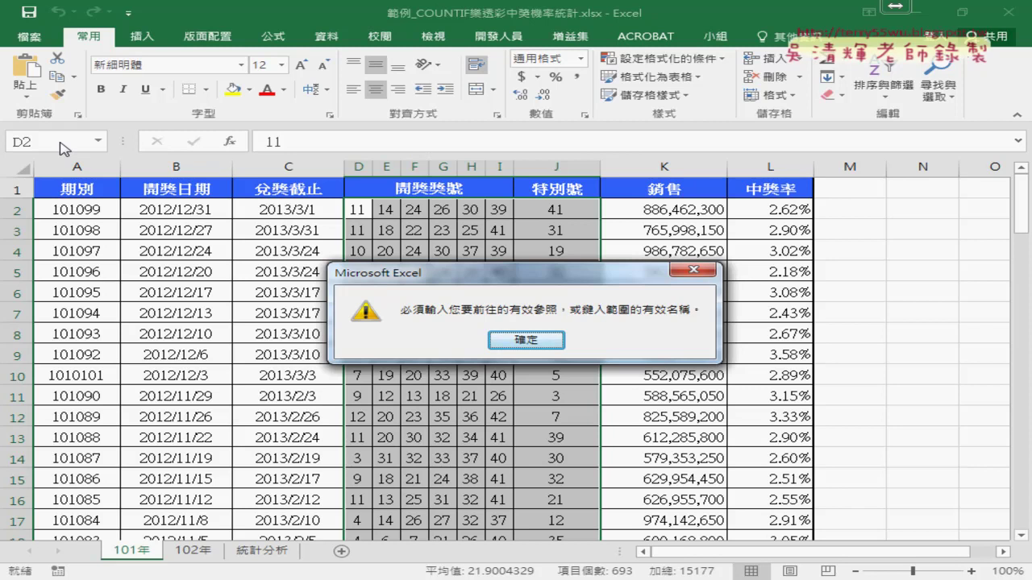
pyautogui.click(526, 340)
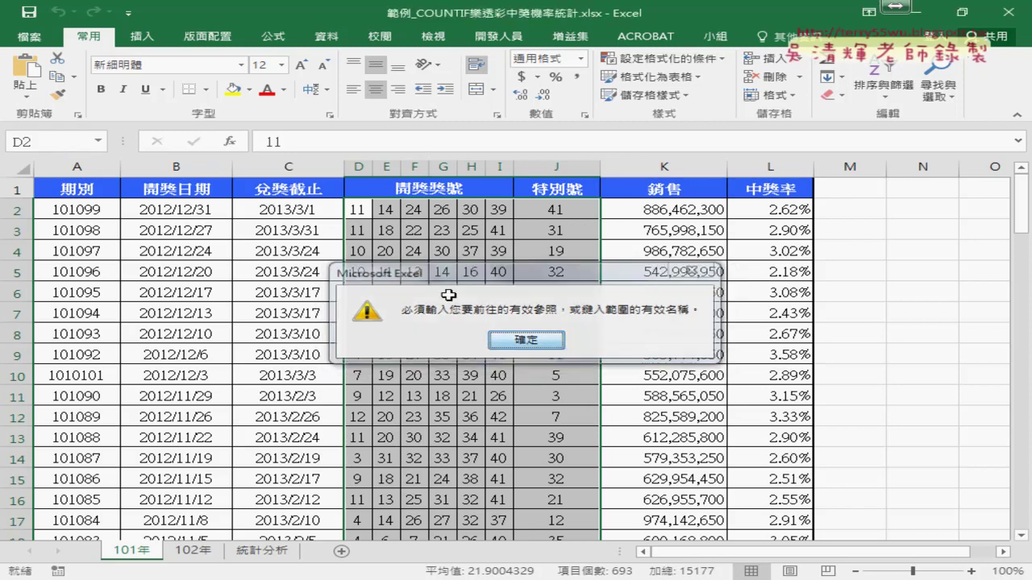
pyautogui.click(47, 144)
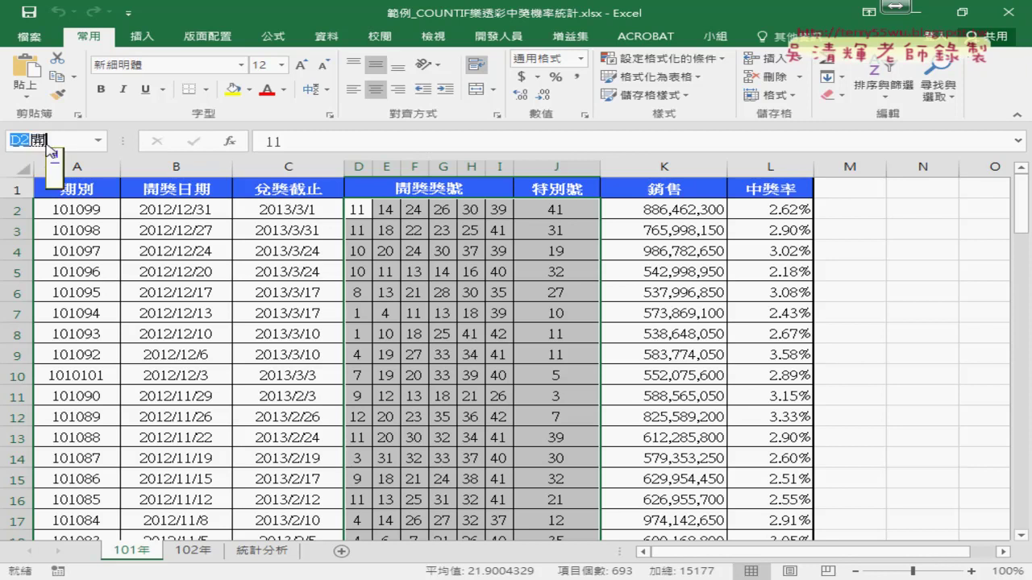
pyautogui.write('開獎101')
pyautogui.press('Return')
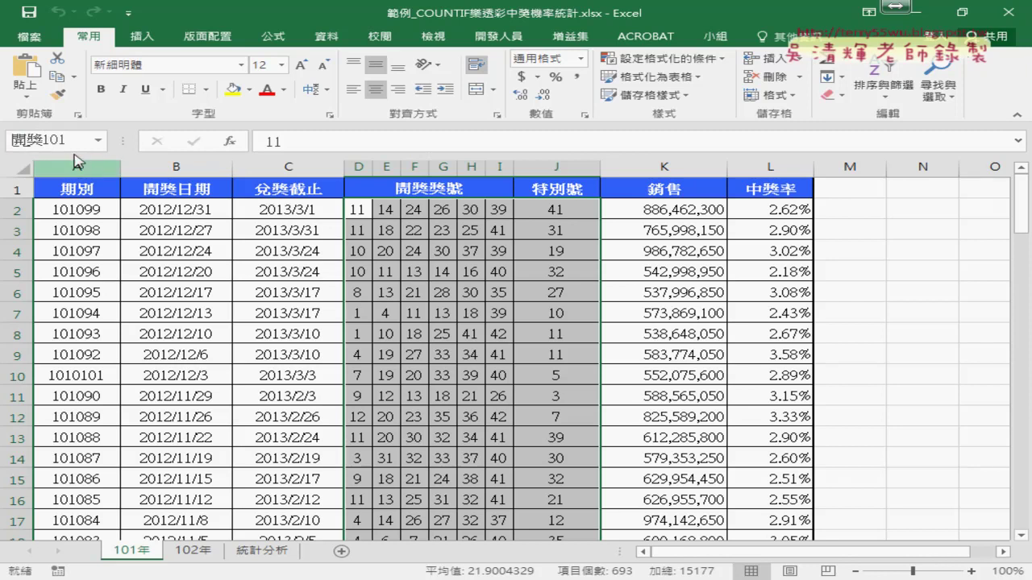
pyautogui.moveTo(61, 140); pyautogui.dragTo(14, 139)
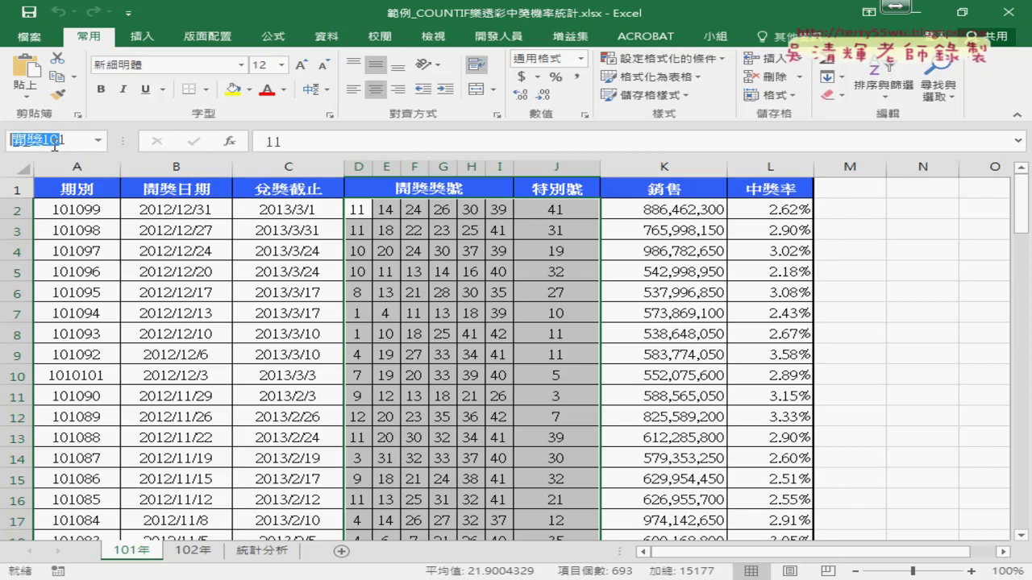
pyautogui.press('Return')
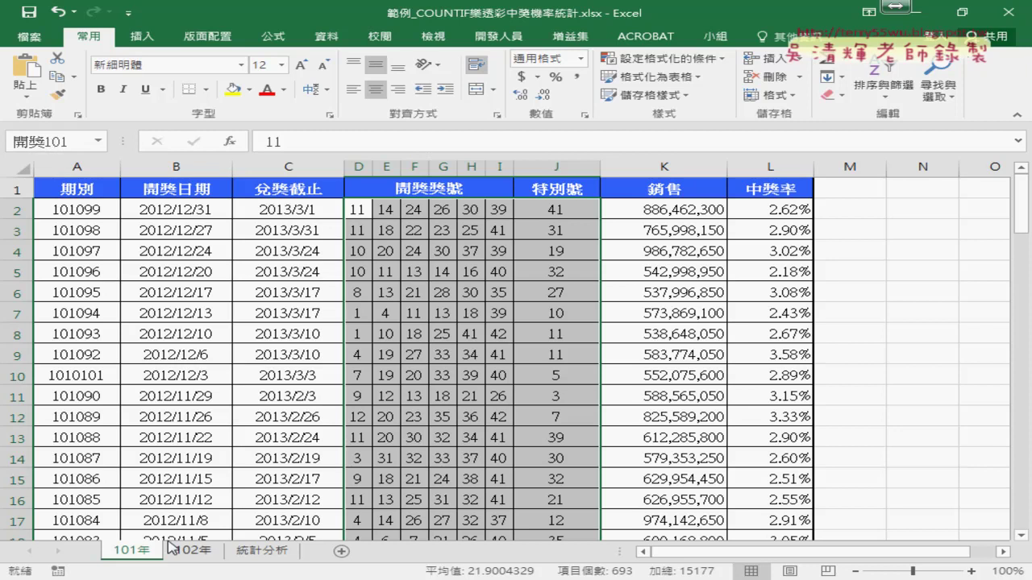
# Select the 102年 drawn numbers D2:J105 for naming in the Name Box
pyautogui.click(194, 552)
pyautogui.moveTo(370, 208); pyautogui.dragTo(359, 272)
pyautogui.keyDown('shift'); pyautogui.click(562, 209); pyautogui.keyUp('shift')
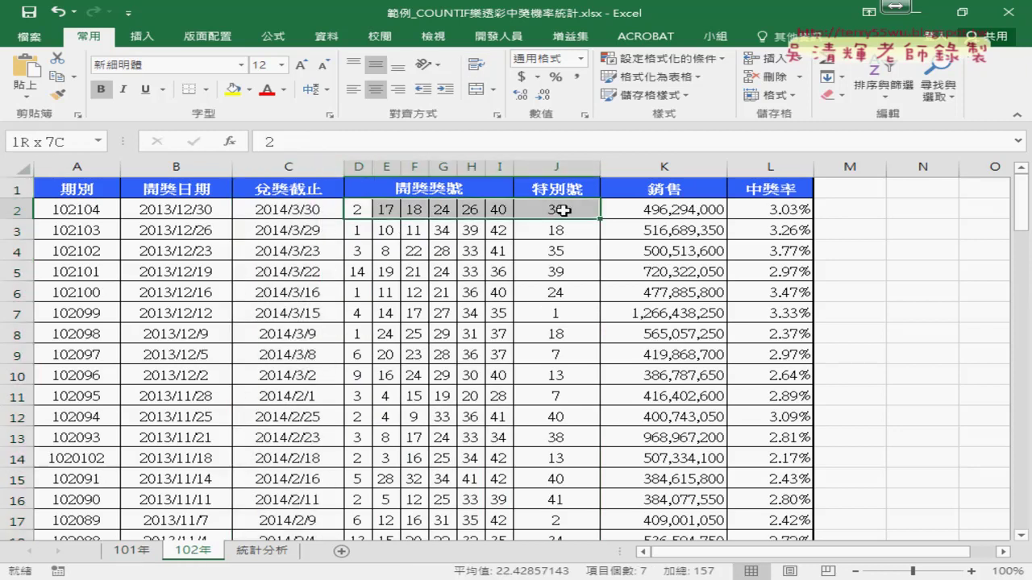
pyautogui.hotkey('ctrl', 'shift', 'Down')
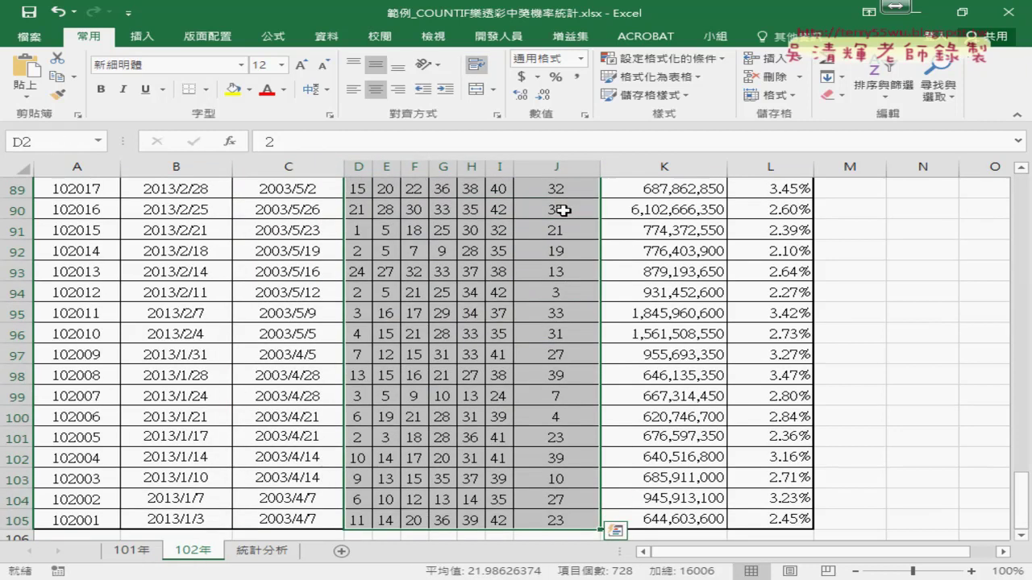
pyautogui.click(49, 145)
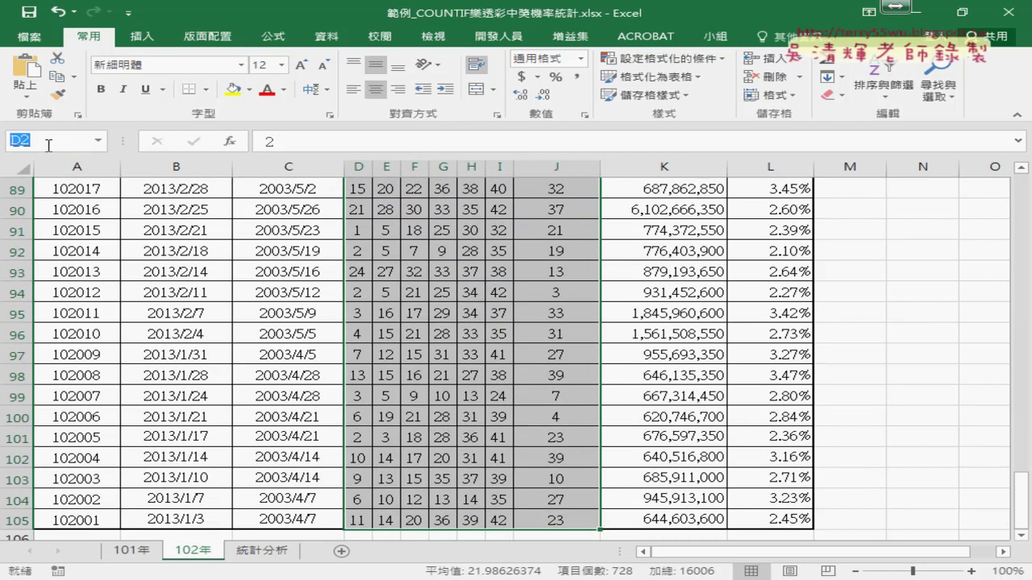
# Name the selected range 開獎102, then return to the 統計分析 sheet
pyautogui.write('開獎102')
pyautogui.press('Return')
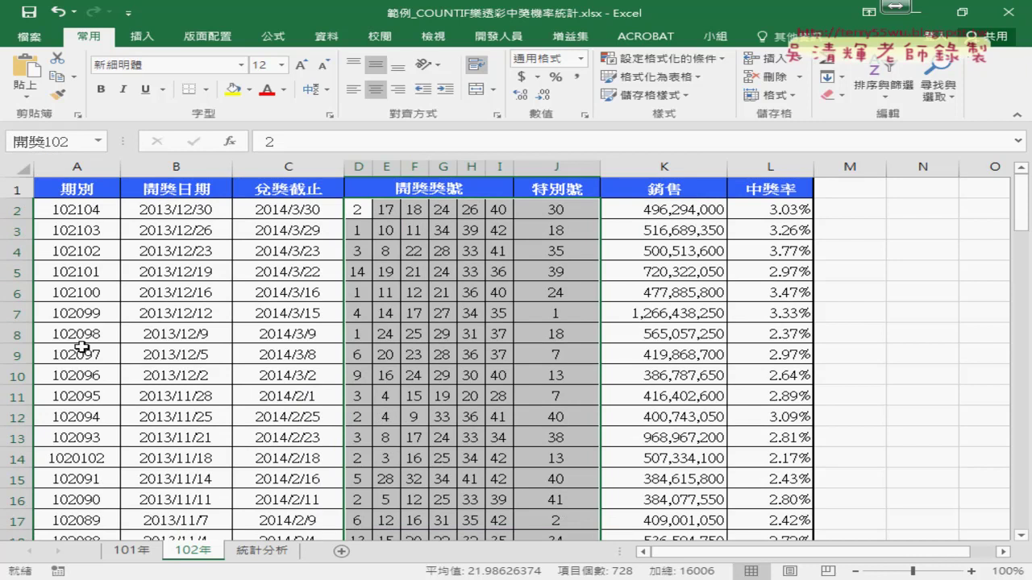
pyautogui.click(270, 553)
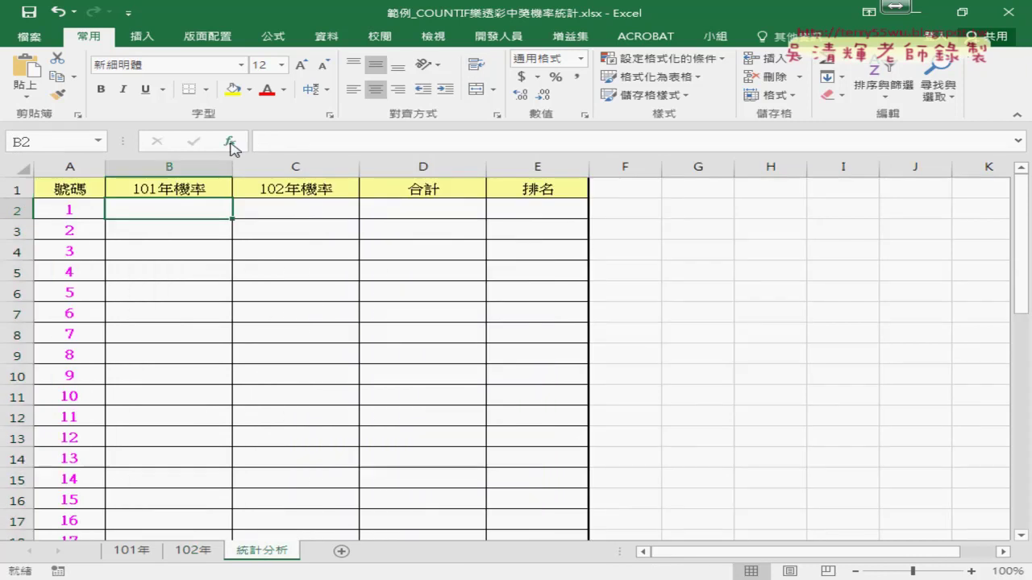
# Enter =COUNTIF(開獎101,A2) in B2 and copy it down column B
pyautogui.click(230, 141)
pyautogui.click(758, 454)
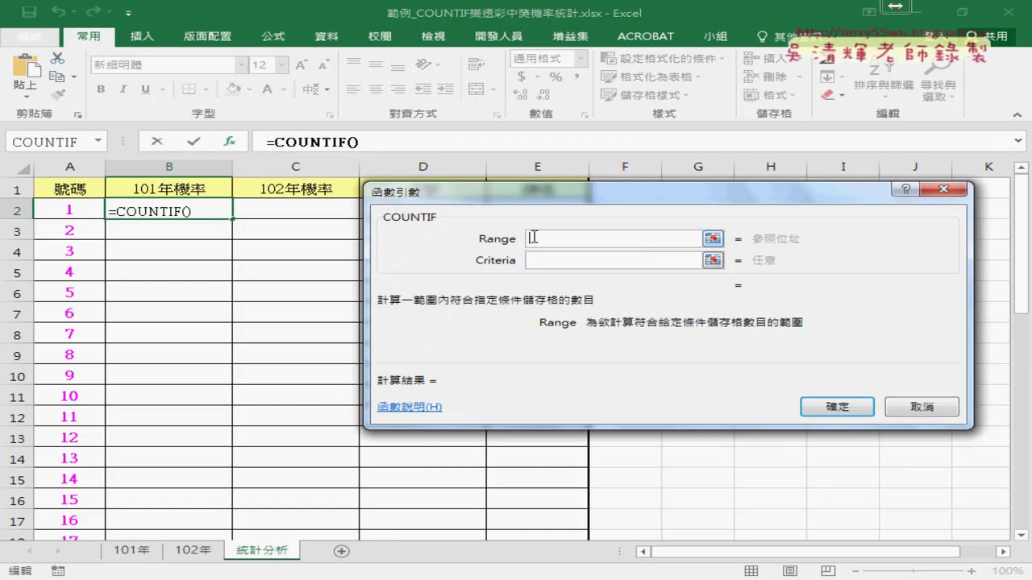
pyautogui.press('F3')
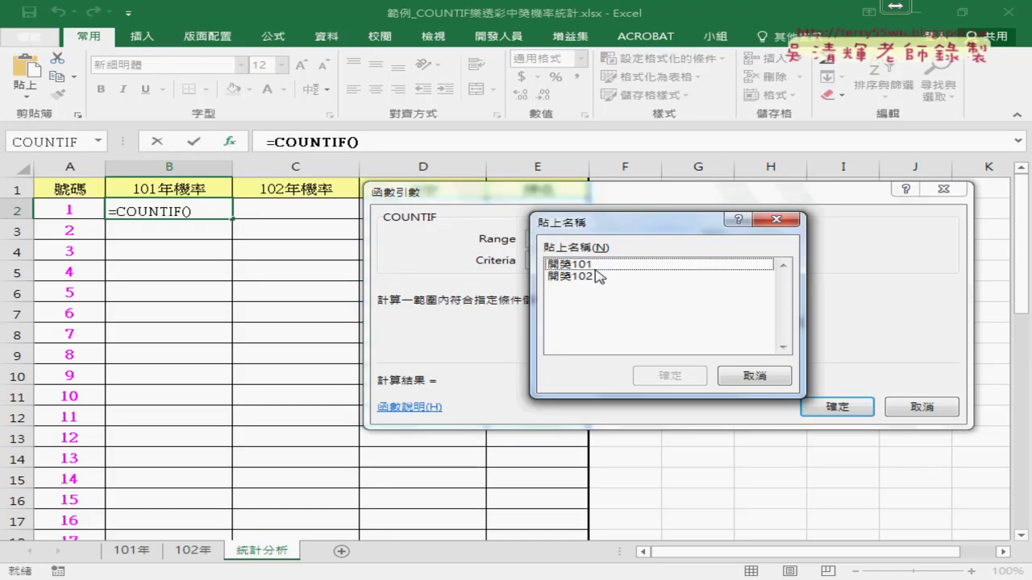
pyautogui.doubleClick(582, 263)
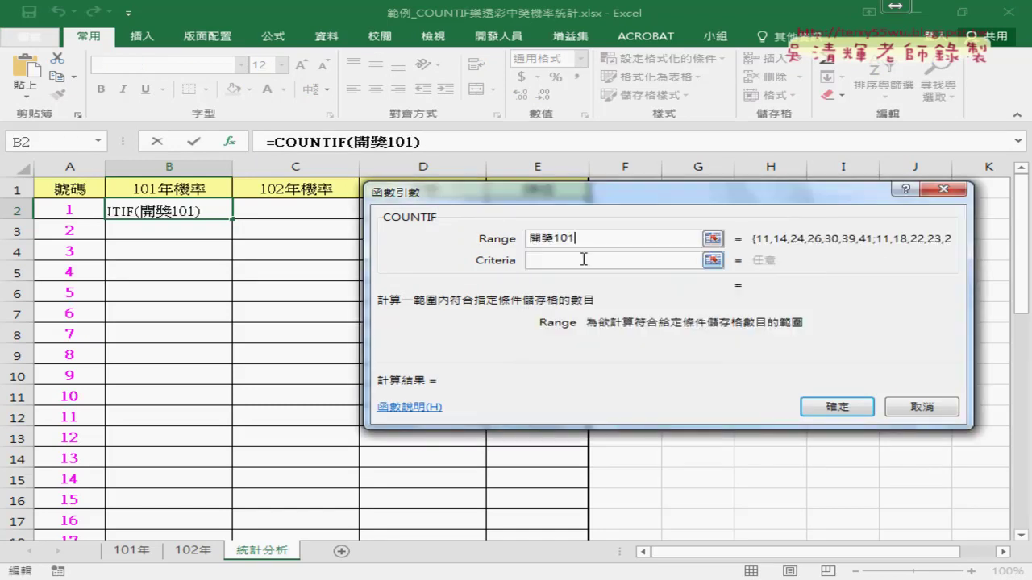
pyautogui.click(84, 210)
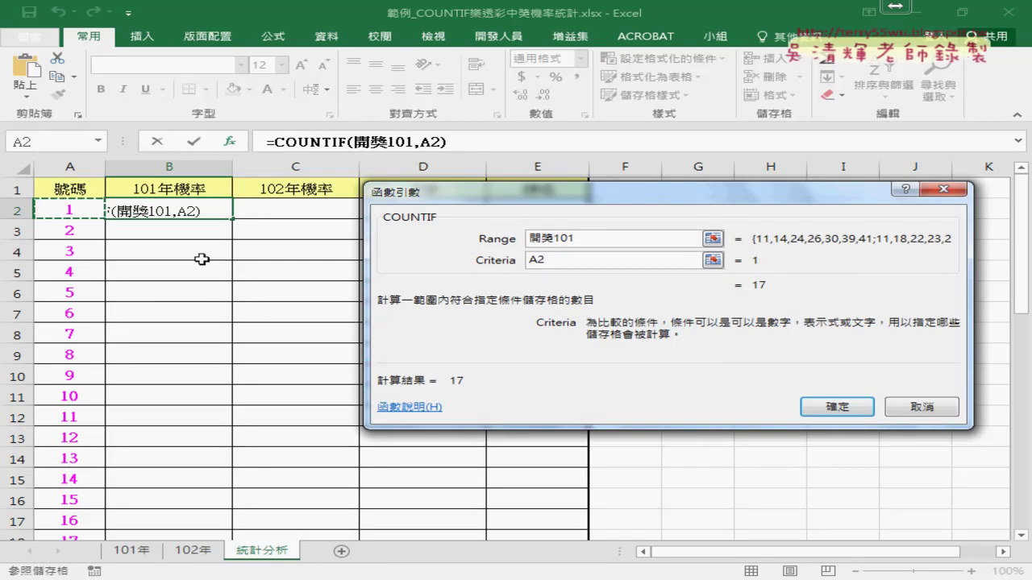
pyautogui.click(806, 405)
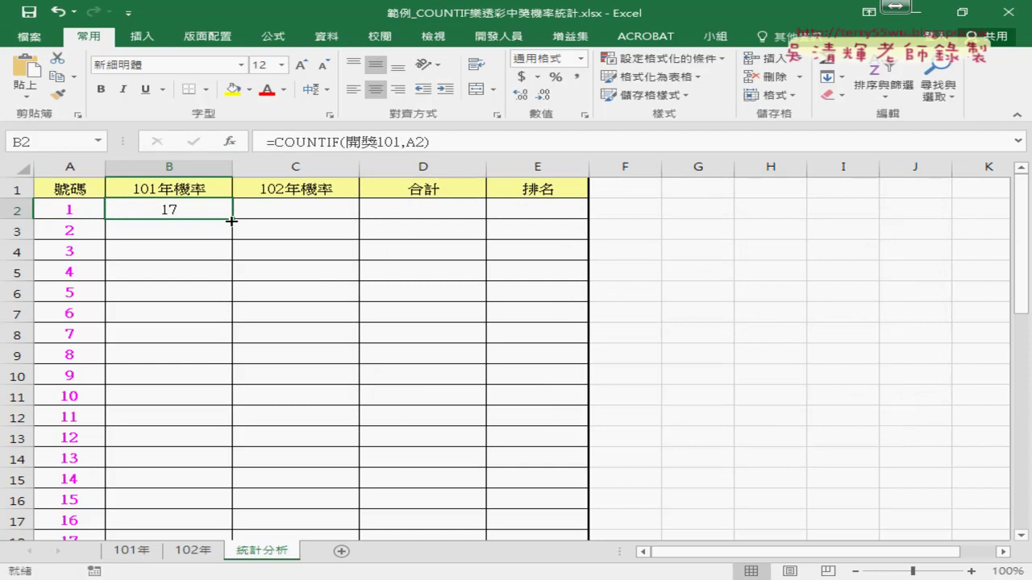
pyautogui.doubleClick(232, 219)
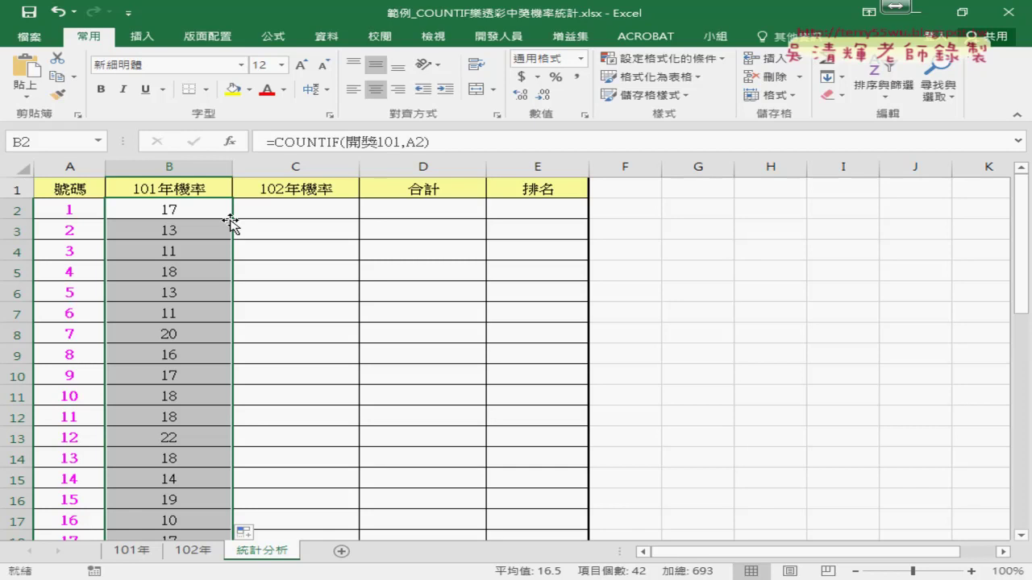
pyautogui.click(458, 142)
pyautogui.write('/')
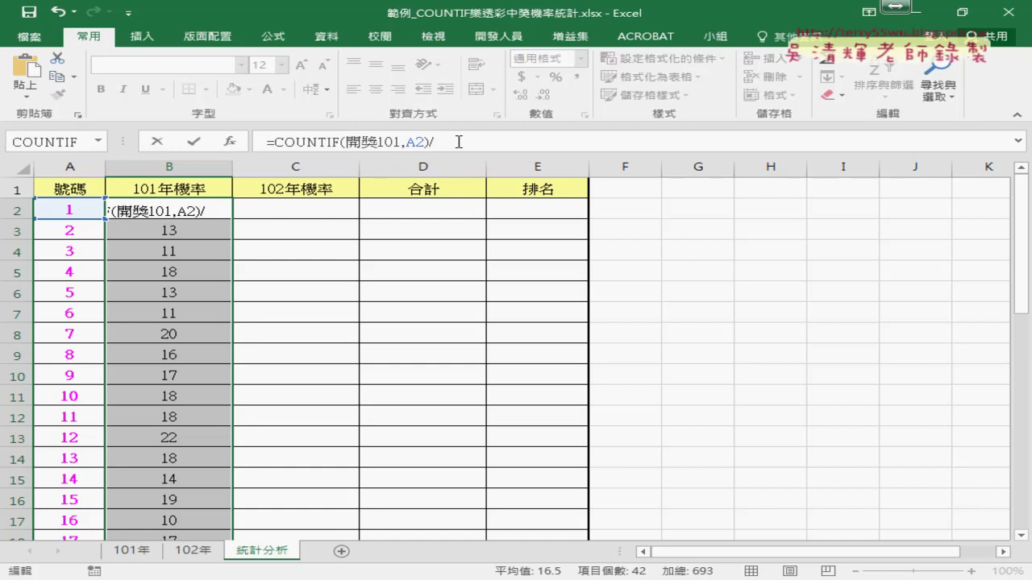
pyautogui.click(142, 553)
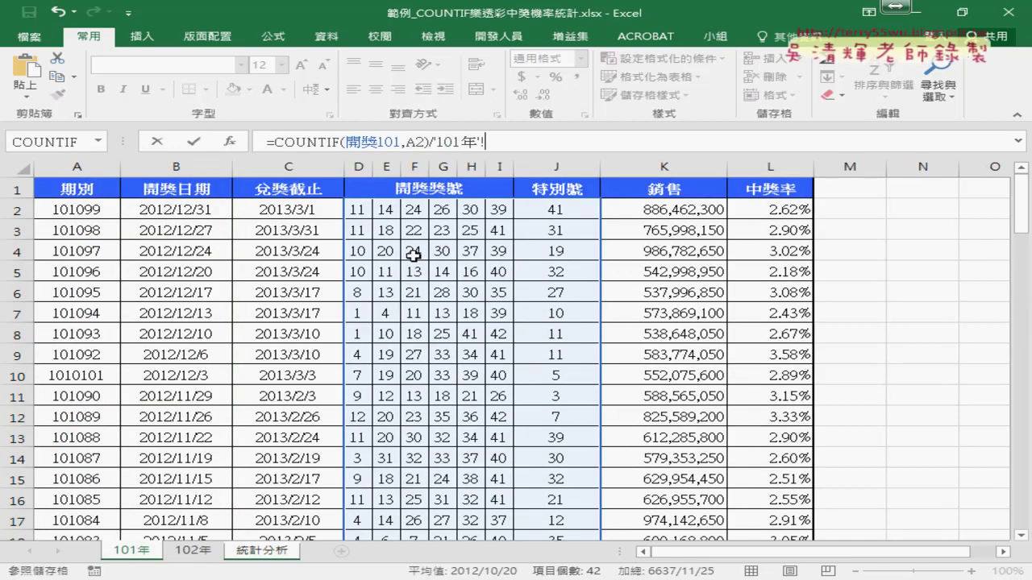
pyautogui.click(355, 208)
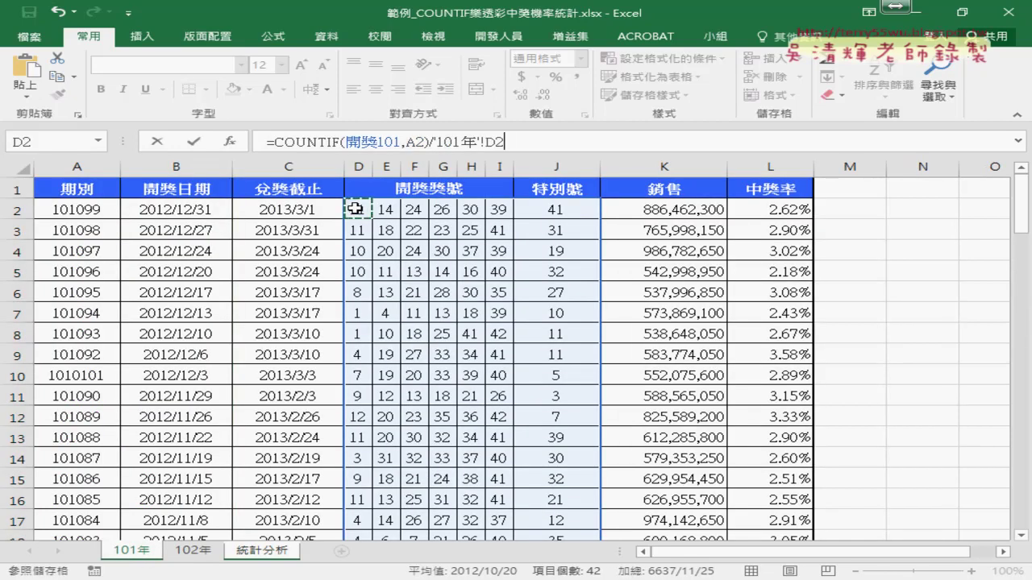
pyautogui.click(157, 142)
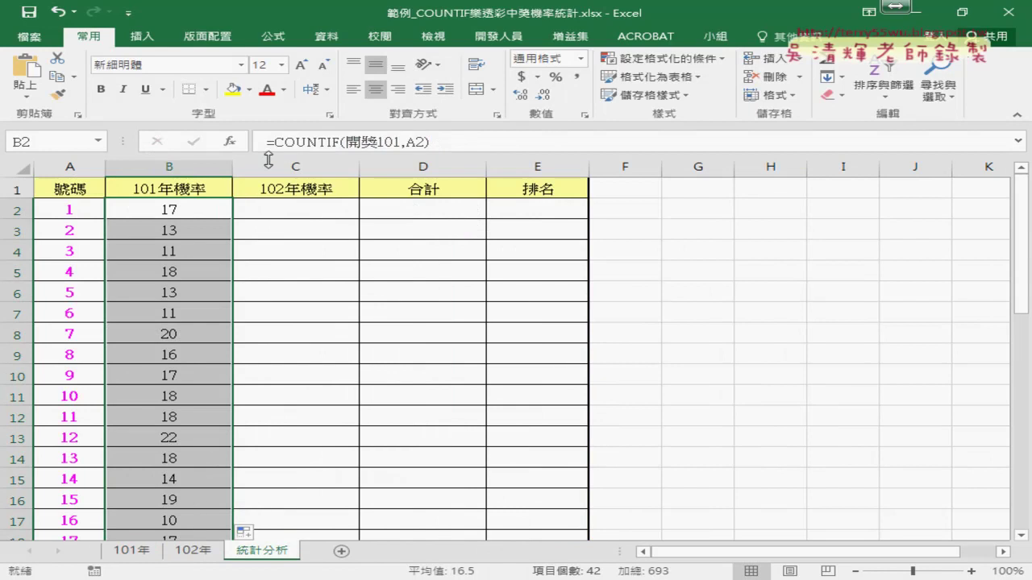
pyautogui.click(142, 553)
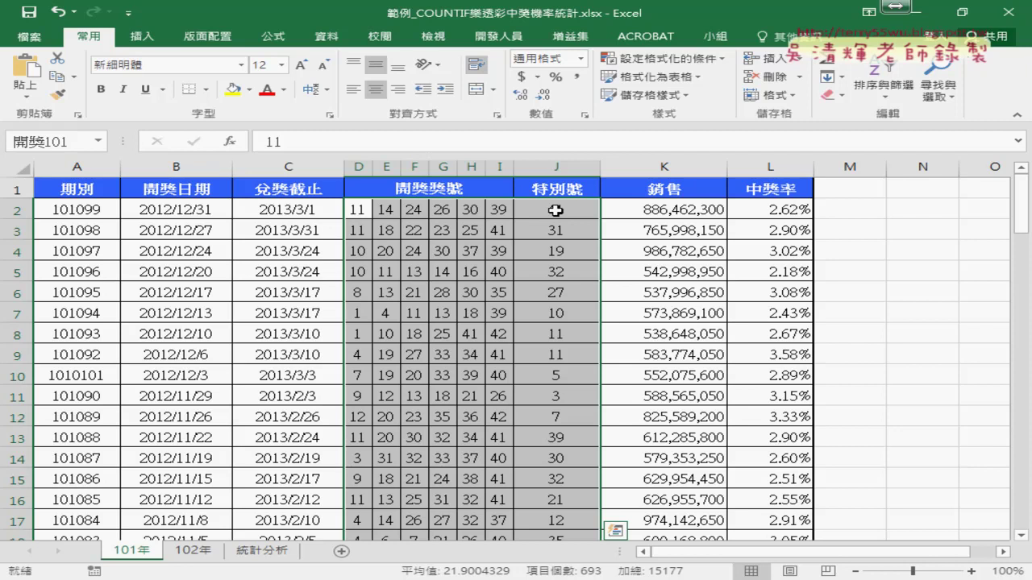
# Change B2 to =COUNTIF(開獎101,A2)/COUNT(開獎101) and copy it down column B
pyautogui.click(261, 551)
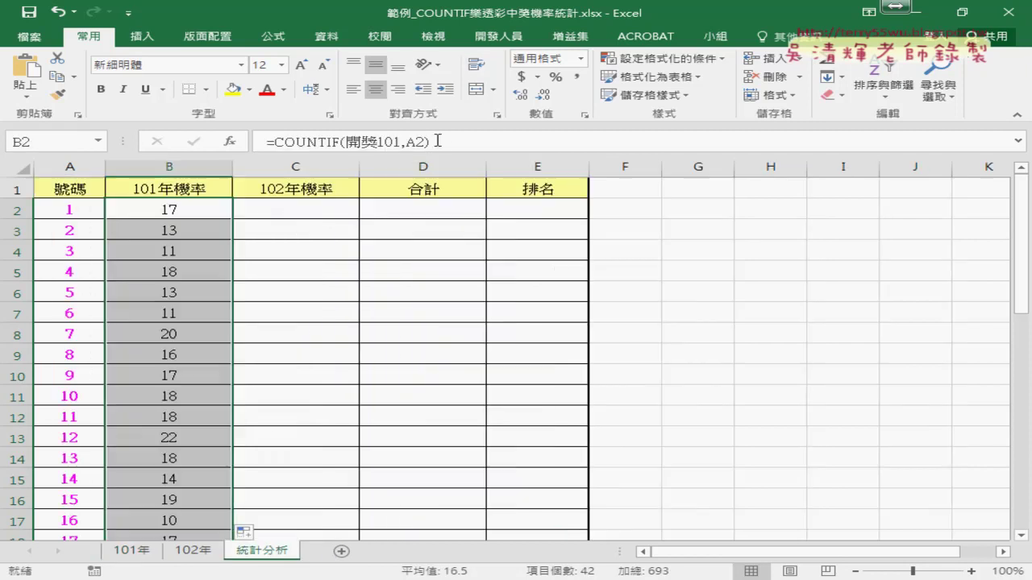
pyautogui.click(448, 141)
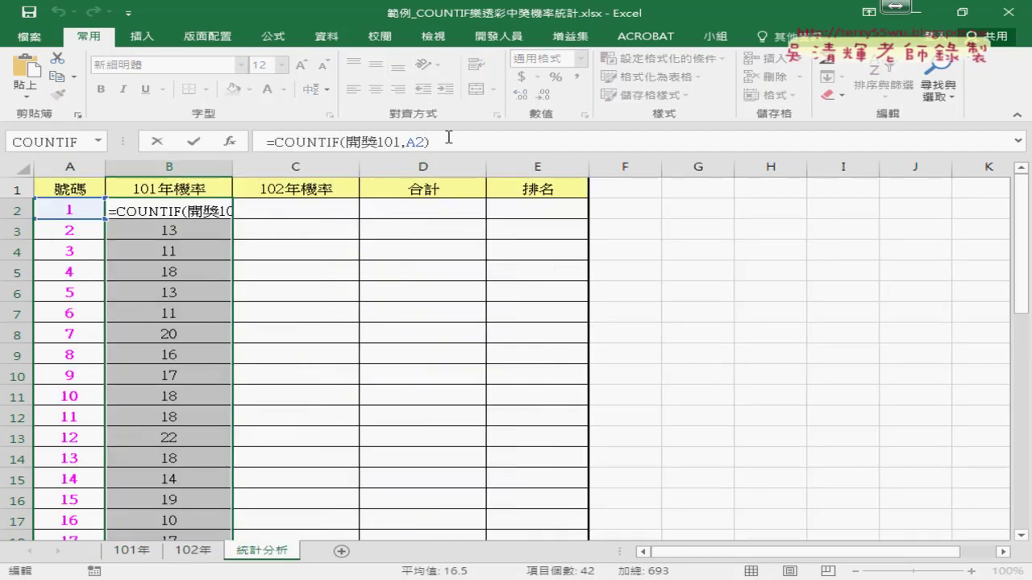
pyautogui.write('/')
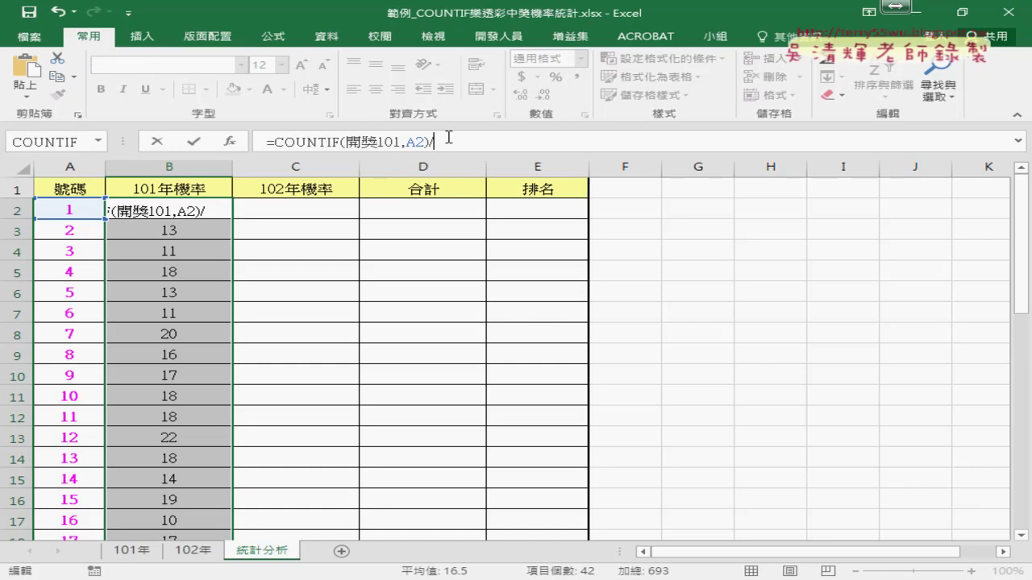
pyautogui.click(99, 142)
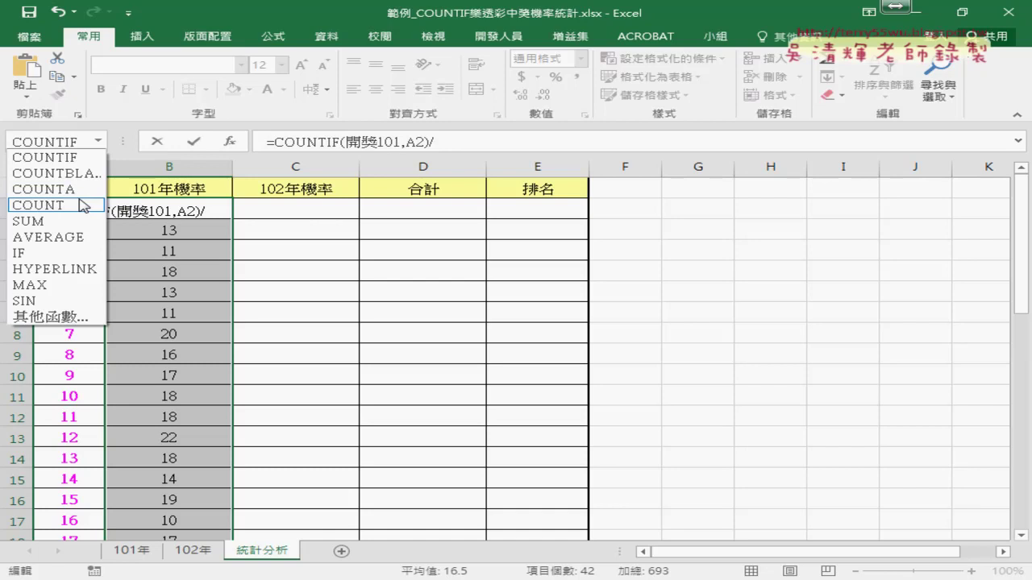
pyautogui.click(83, 204)
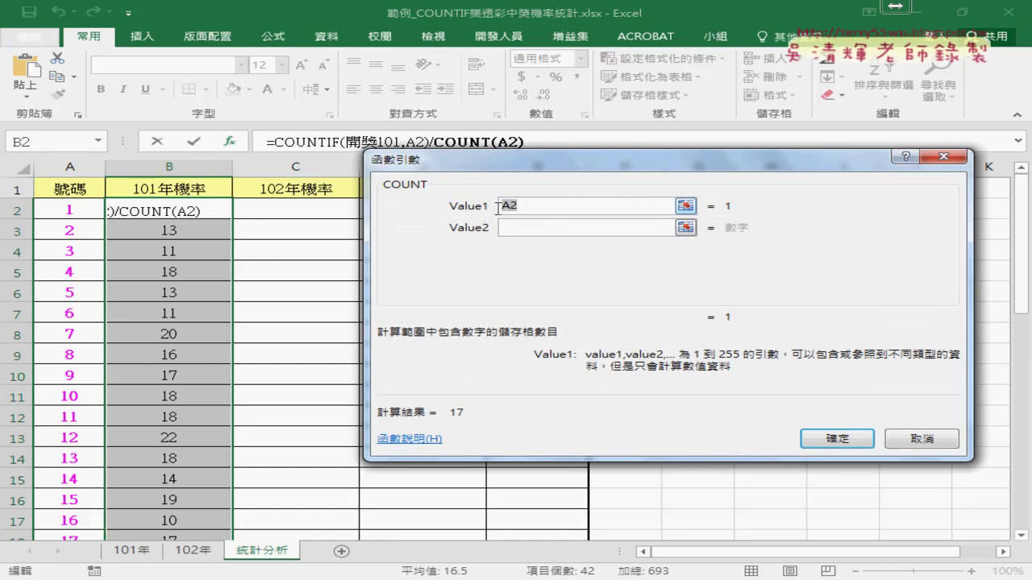
pyautogui.press('Delete')
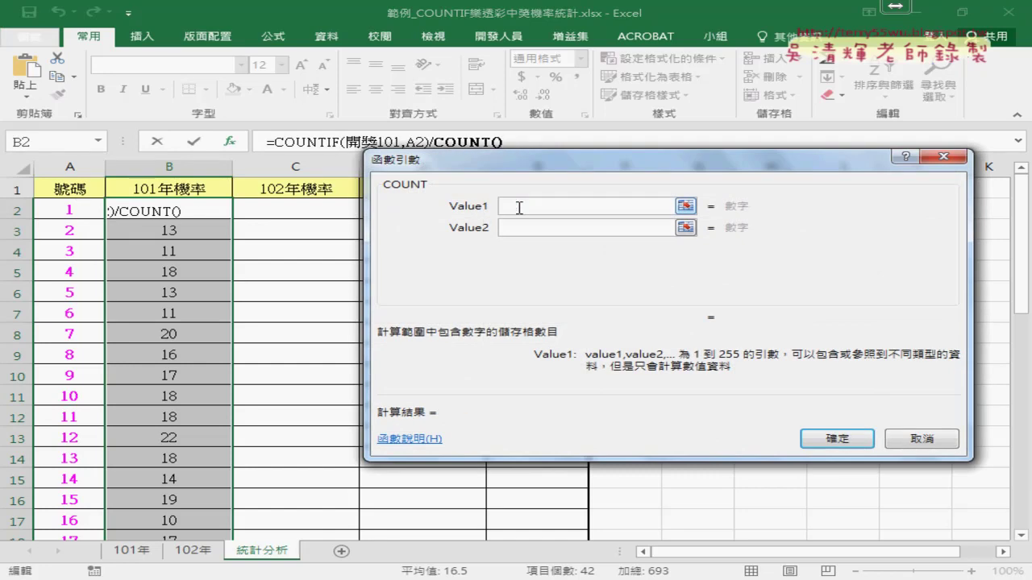
pyautogui.press('F3')
pyautogui.doubleClick(580, 266)
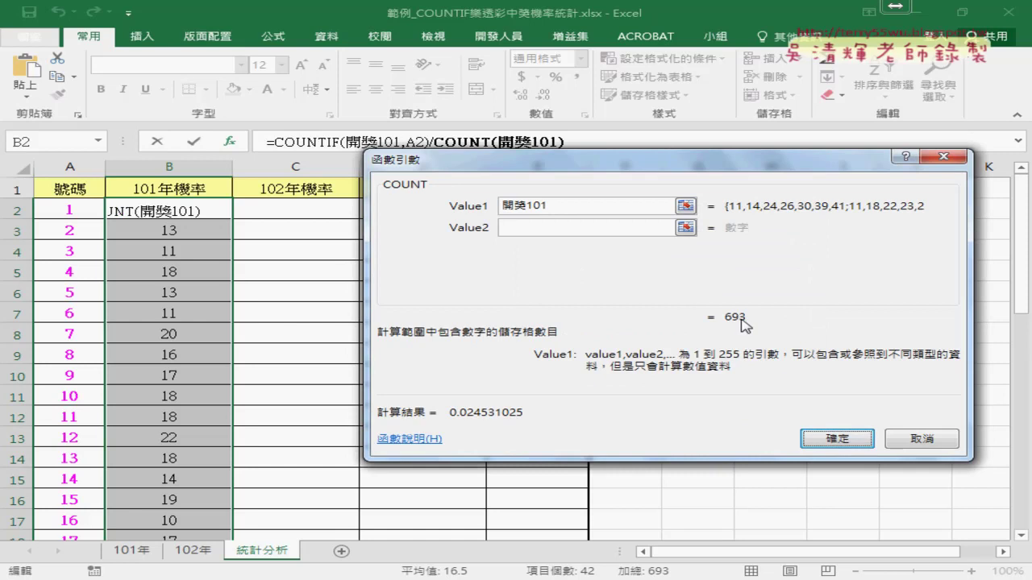
pyautogui.click(842, 441)
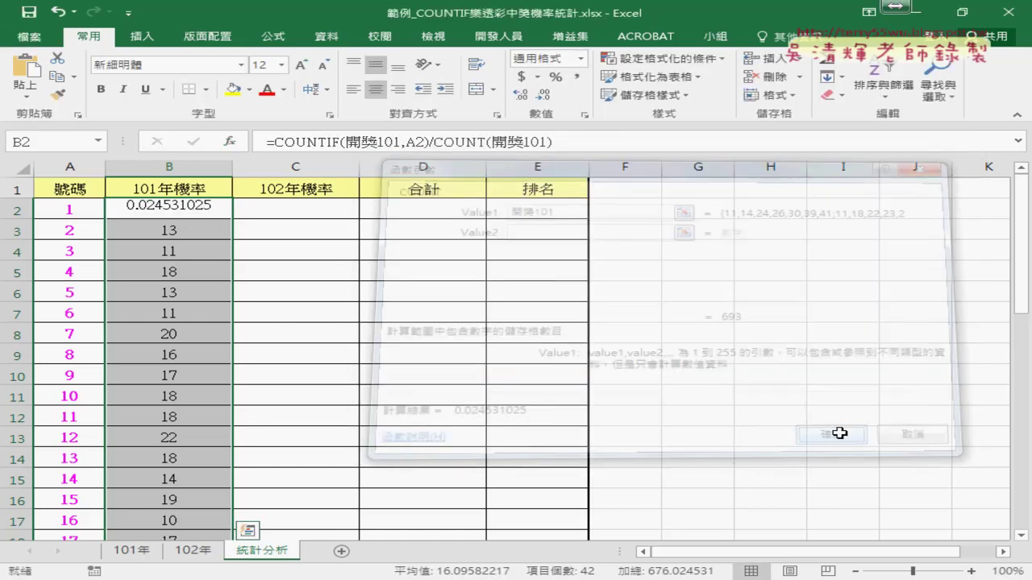
pyautogui.click(218, 209)
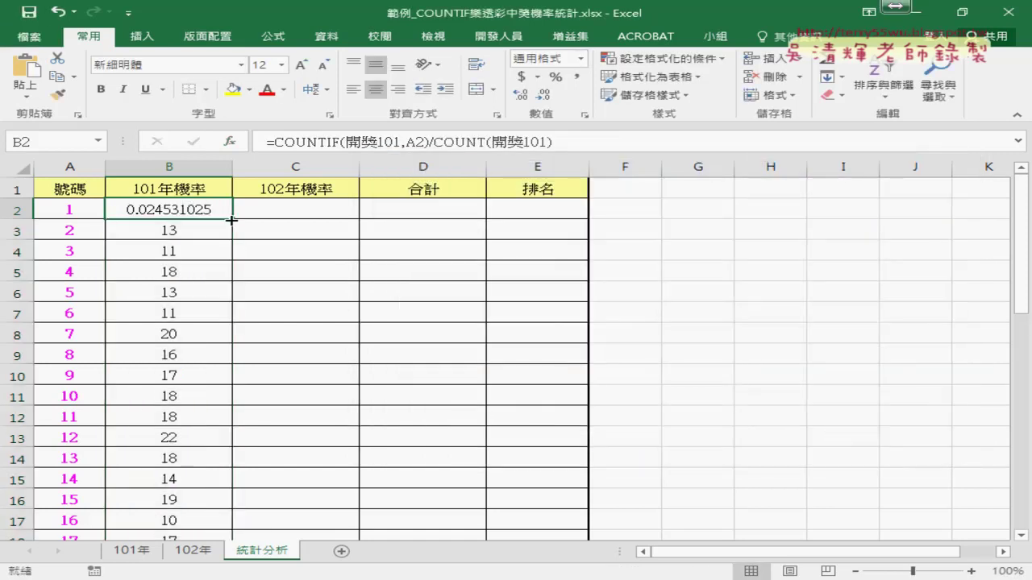
pyautogui.doubleClick(232, 219)
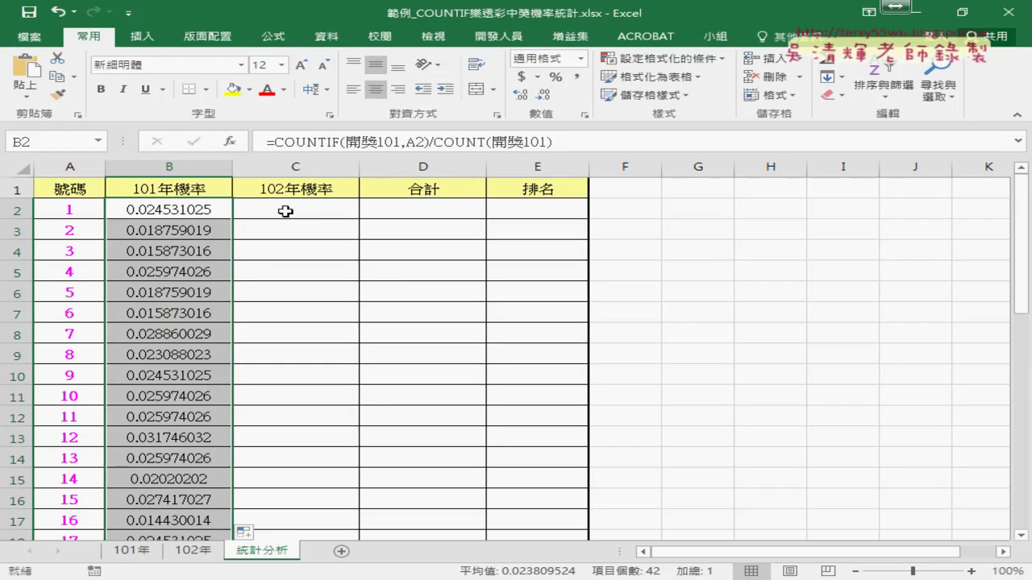
# Copy B2's formula text and paste it into C2
pyautogui.click(211, 209)
pyautogui.moveTo(269, 141); pyautogui.dragTo(554, 141)
pyautogui.rightClick(487, 137)
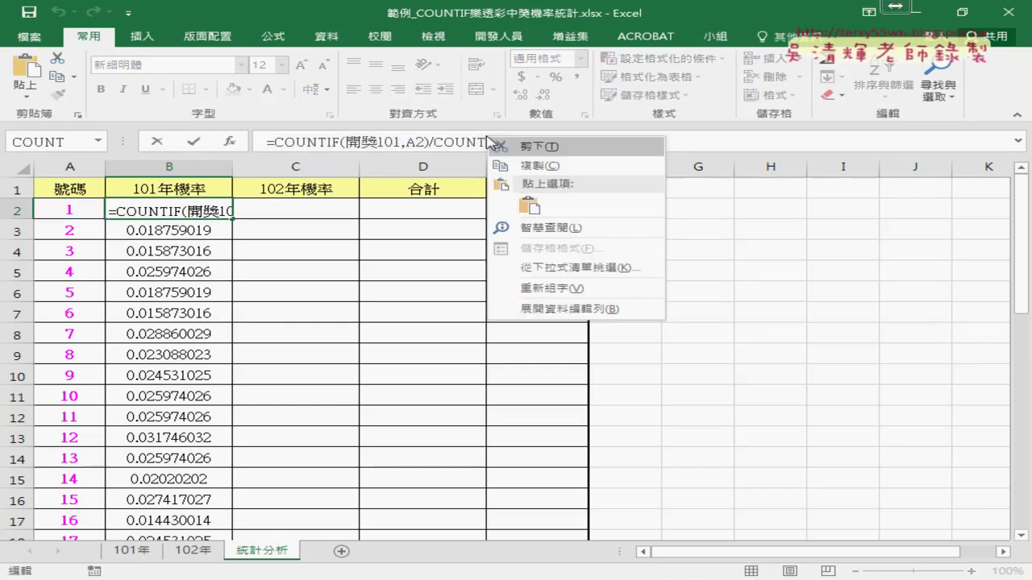
pyautogui.click(531, 166)
pyautogui.click(157, 141)
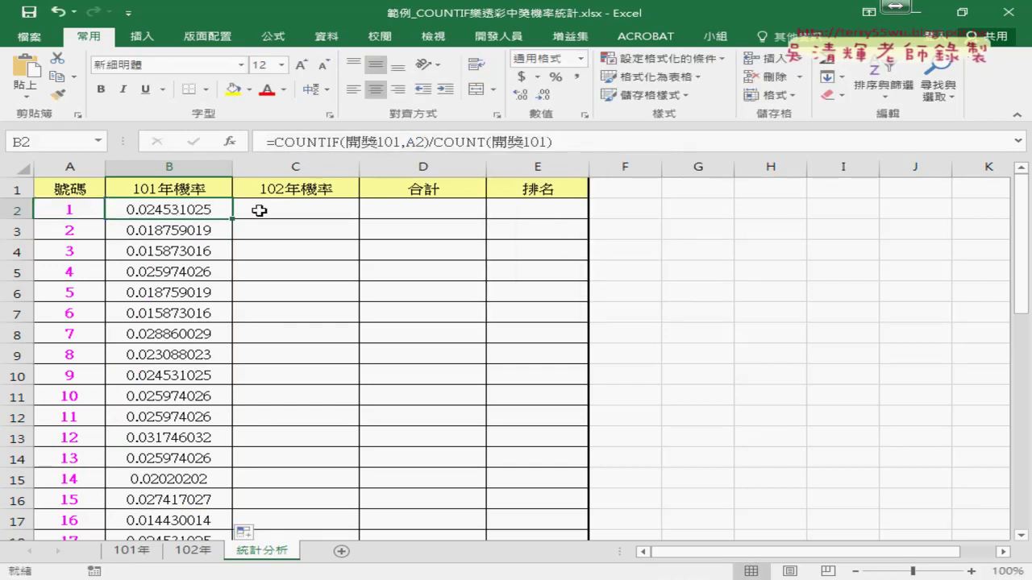
pyautogui.click(259, 211)
pyautogui.click(304, 142)
pyautogui.rightClick(407, 141)
pyautogui.click(417, 213)
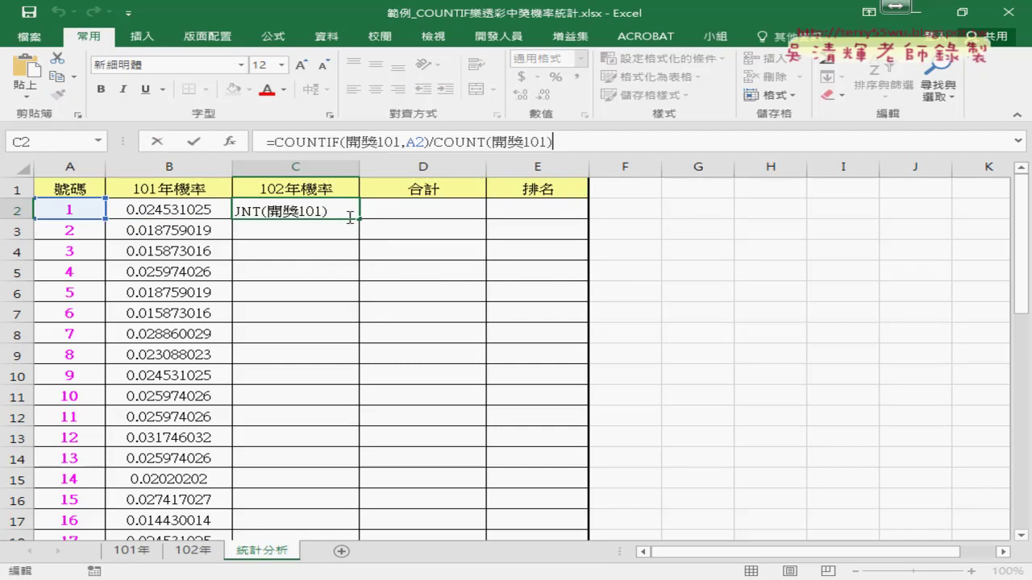
# Switch both C2 references to 開獎102 and copy the formula down column C
pyautogui.click(399, 142)
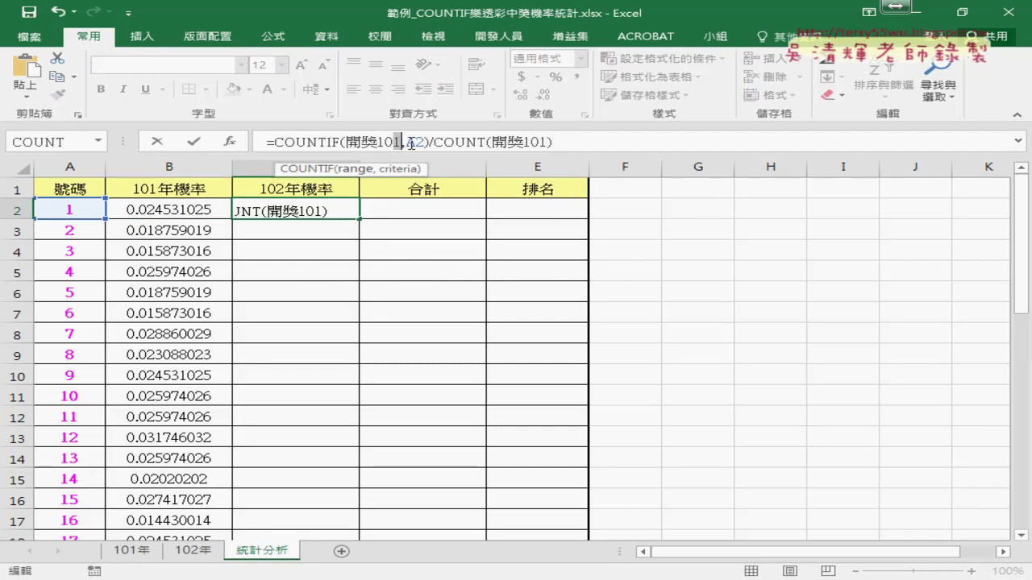
pyautogui.press('BackSpace')
pyautogui.write('2')
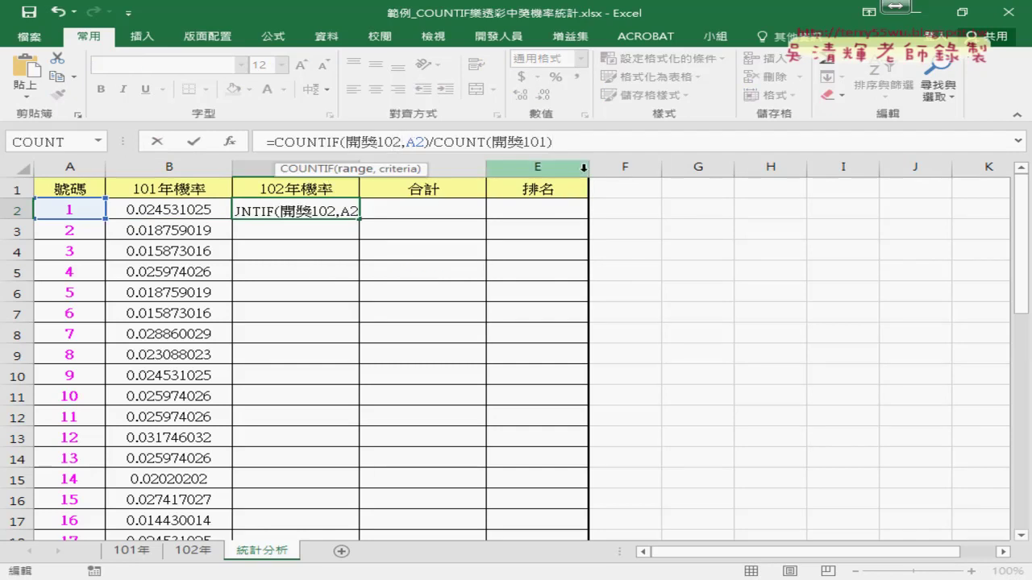
pyautogui.click(544, 142)
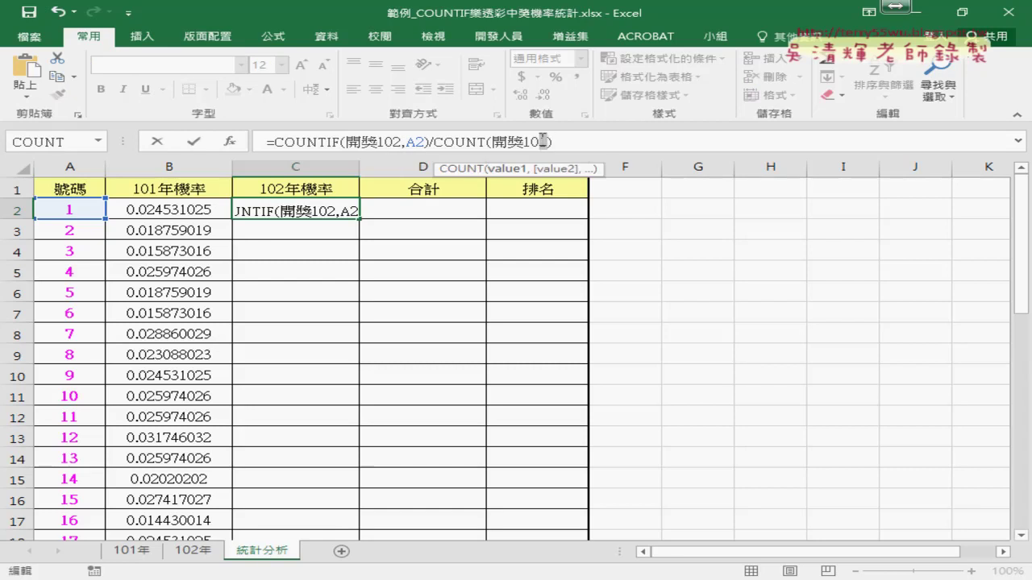
pyautogui.press('BackSpace')
pyautogui.write('2')
pyautogui.click(194, 142)
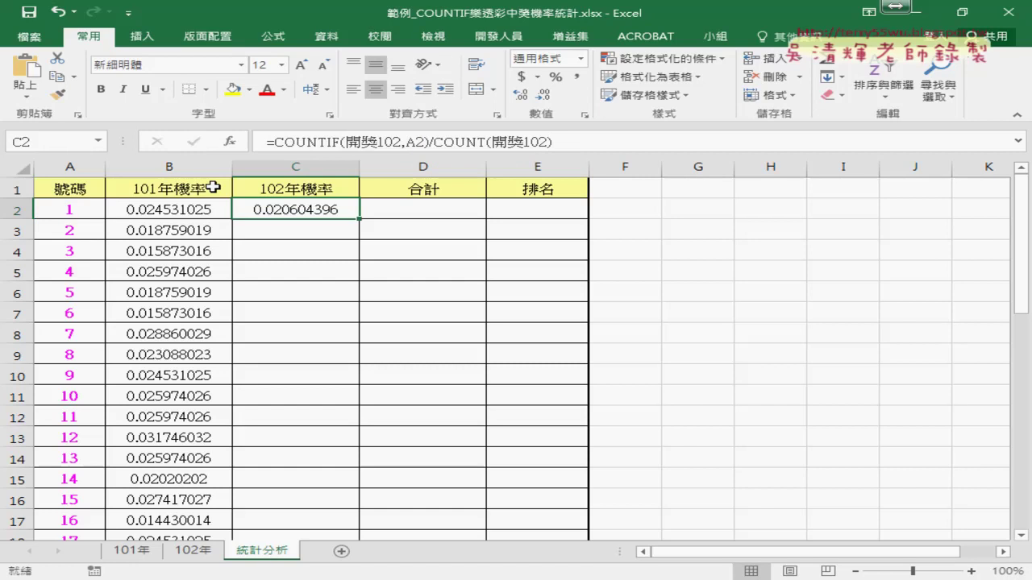
pyautogui.doubleClick(359, 218)
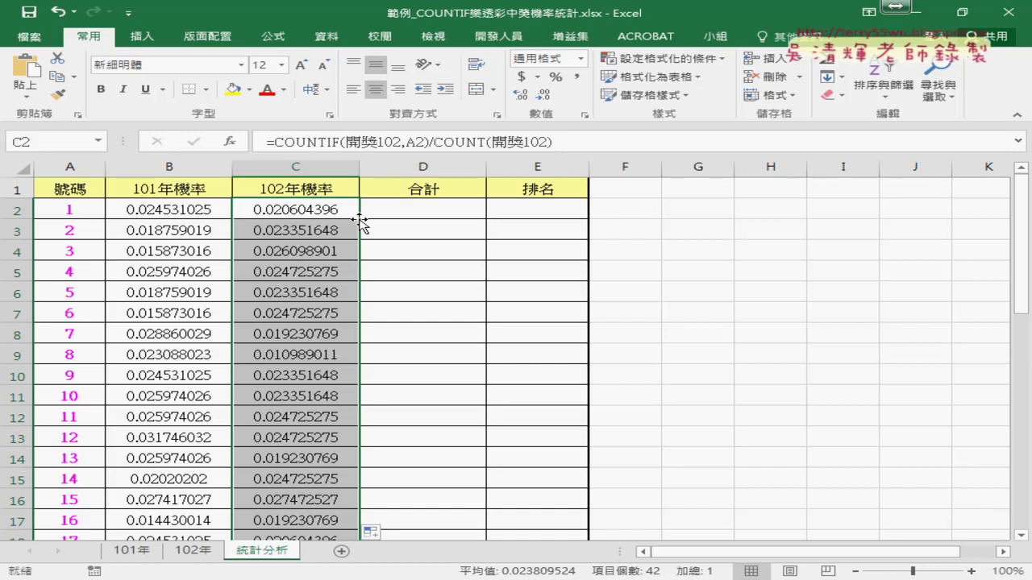
pyautogui.click(211, 209)
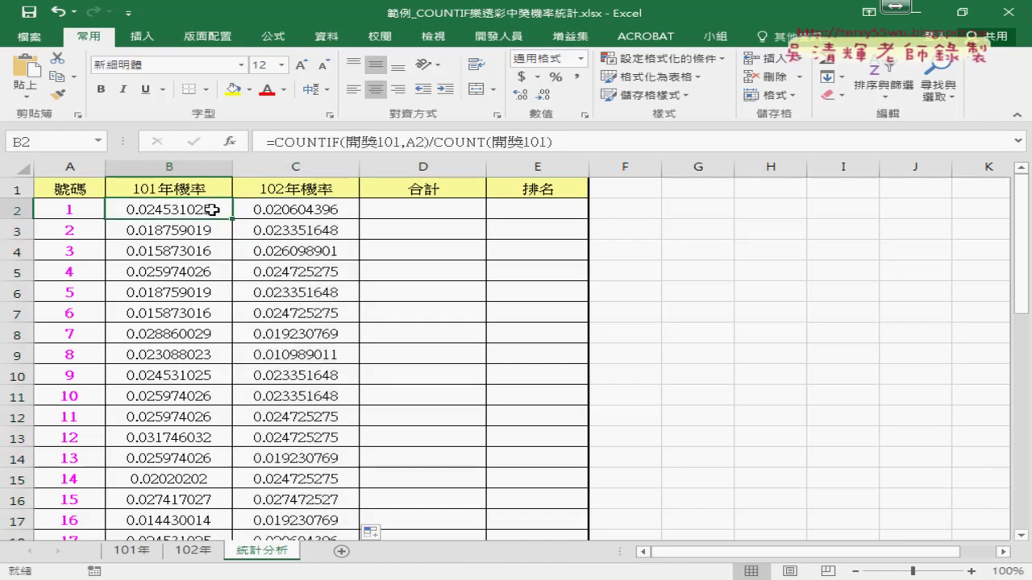
# Give B2 a Fraction format with denominator 100, then switch to its custom code
pyautogui.rightClick(212, 209)
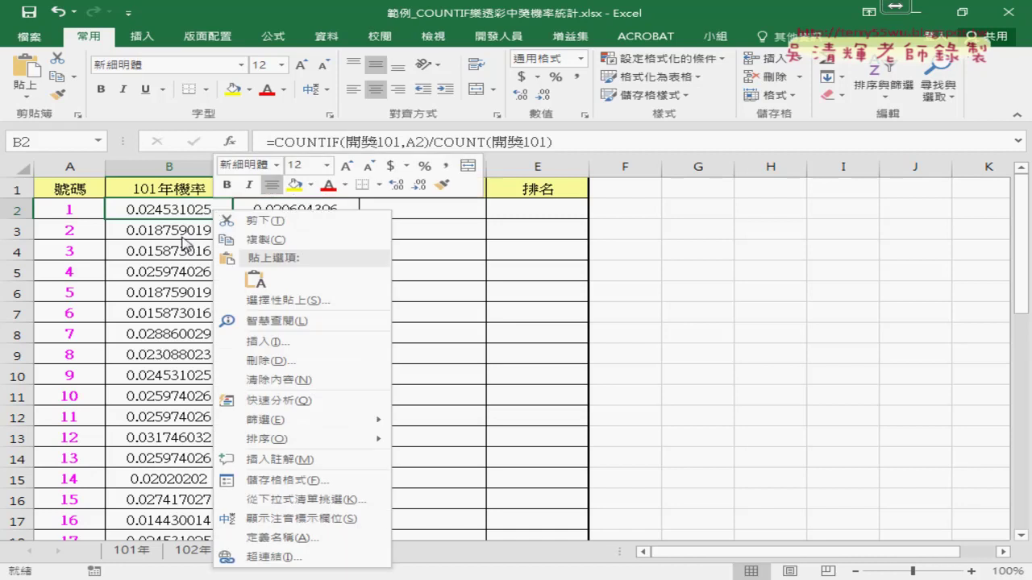
pyautogui.click(262, 479)
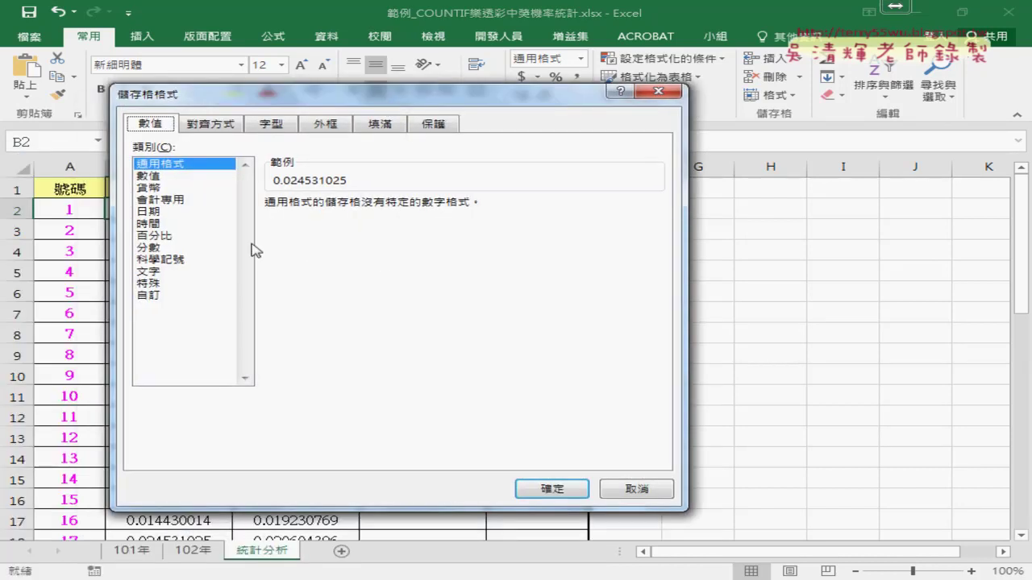
pyautogui.click(165, 249)
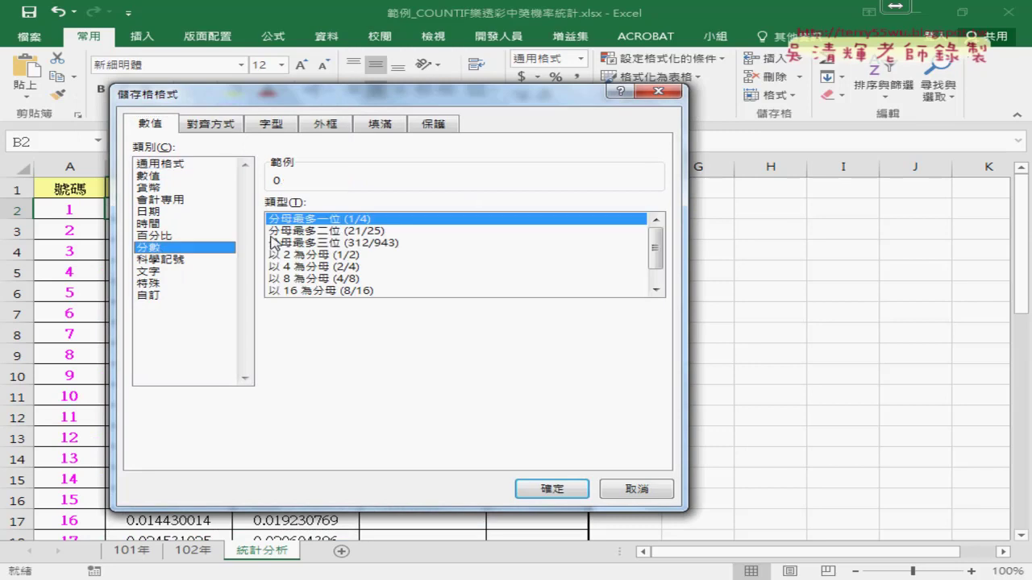
pyautogui.moveTo(647, 253); pyautogui.dragTo(656, 260)
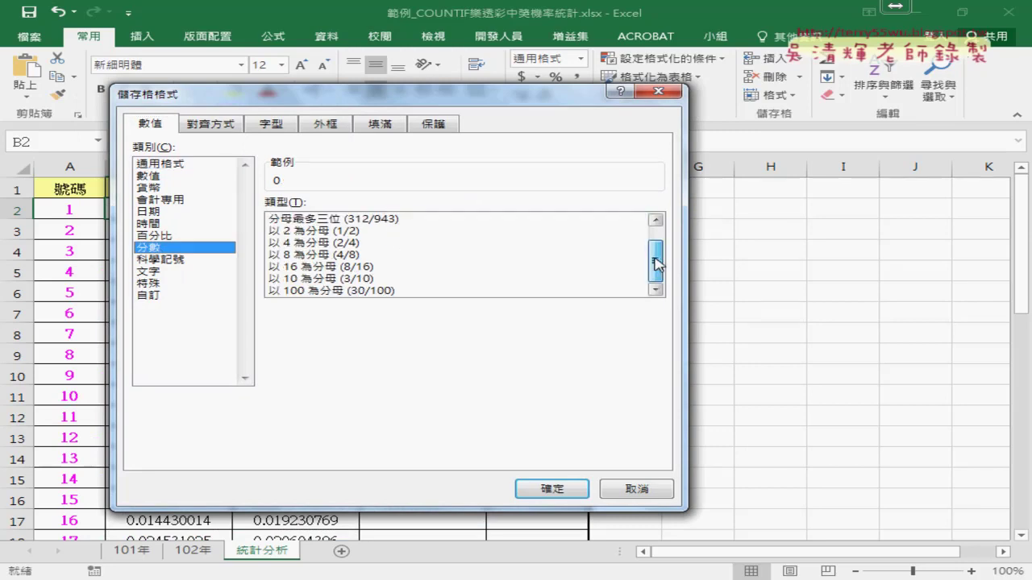
pyautogui.click(366, 292)
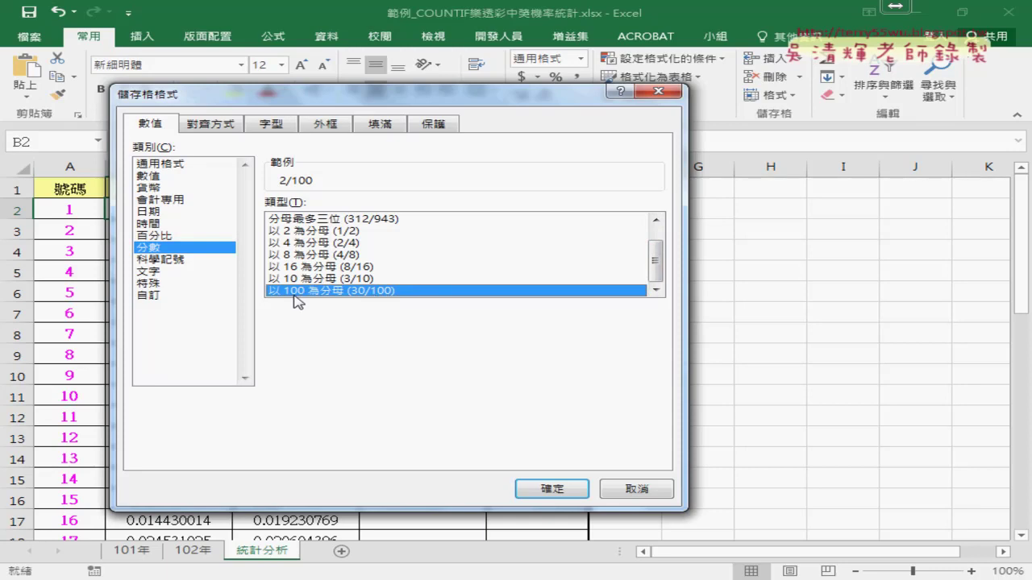
pyautogui.click(151, 295)
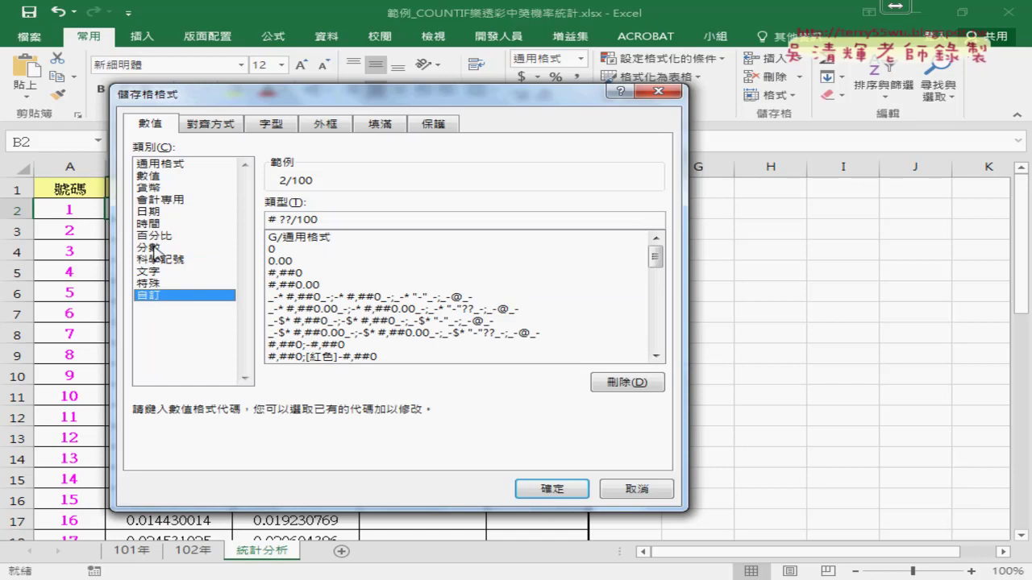
# Edit the custom format code to # ????? / 10000 and apply it to B2
pyautogui.click(300, 220)
pyautogui.moveTo(301, 219); pyautogui.dragTo(338, 222)
pyautogui.click(342, 223)
pyautogui.write('00')
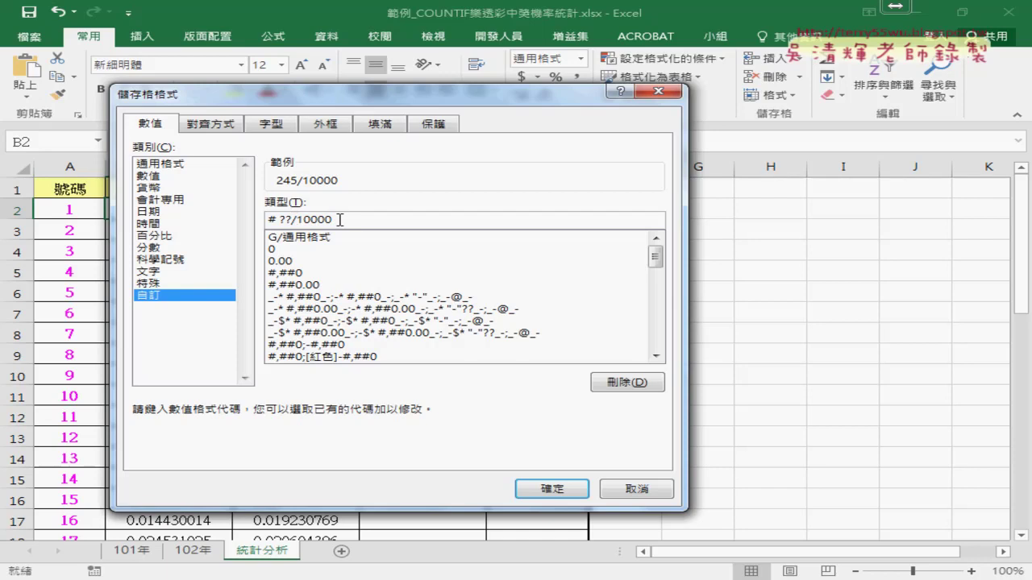
pyautogui.press('BackSpace')
pyautogui.press('BackSpace')
pyautogui.write('?')
pyautogui.write('?')
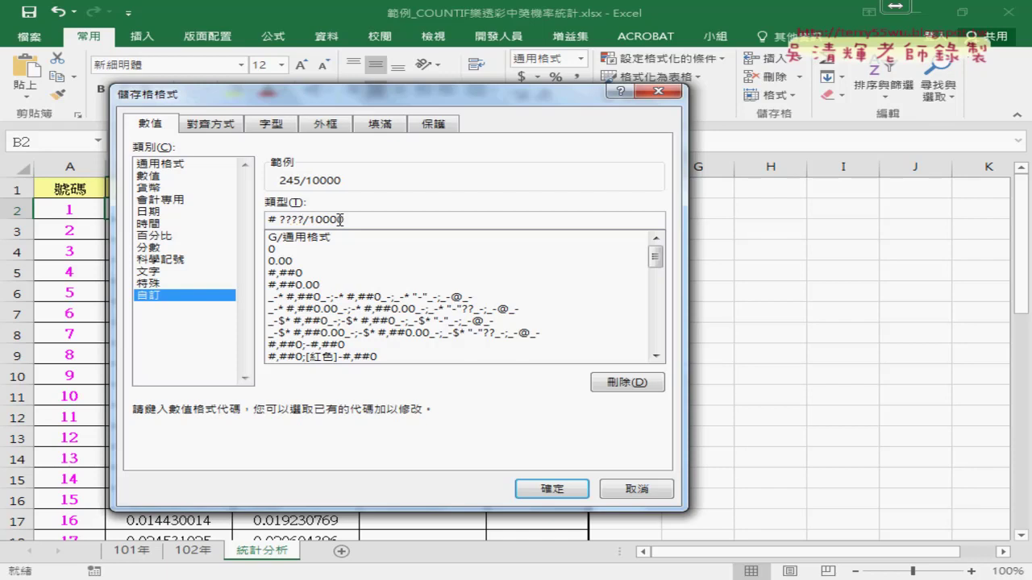
pyautogui.press('BackSpace')
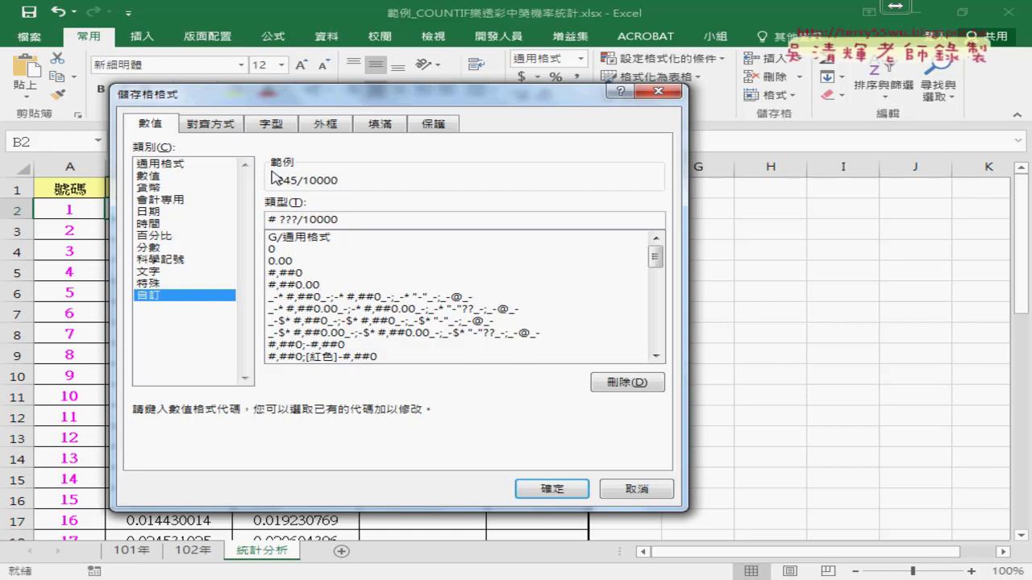
pyautogui.write('/')
pyautogui.press('BackSpace')
pyautogui.write('??')
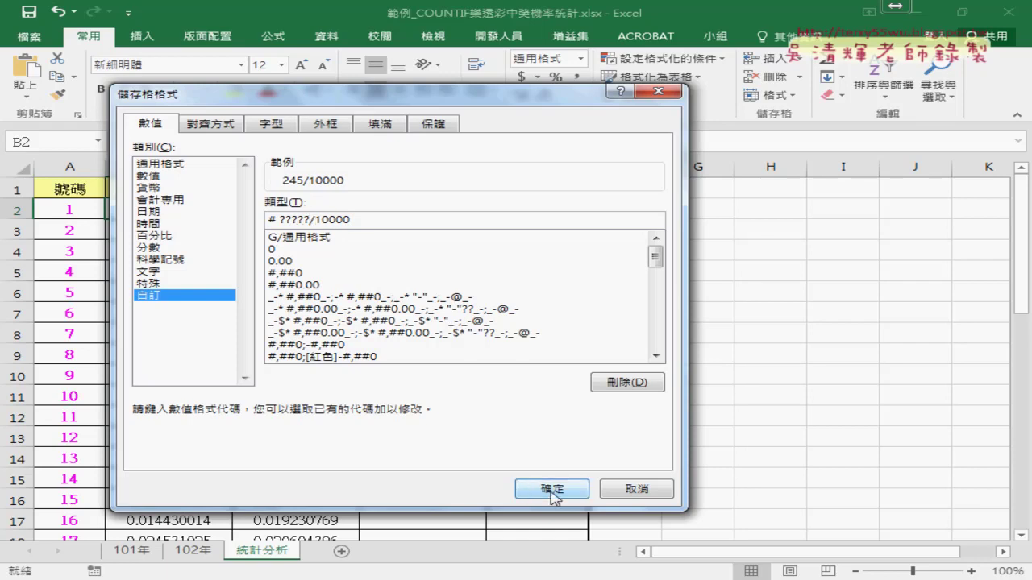
pyautogui.click(311, 219)
pyautogui.click(319, 219)
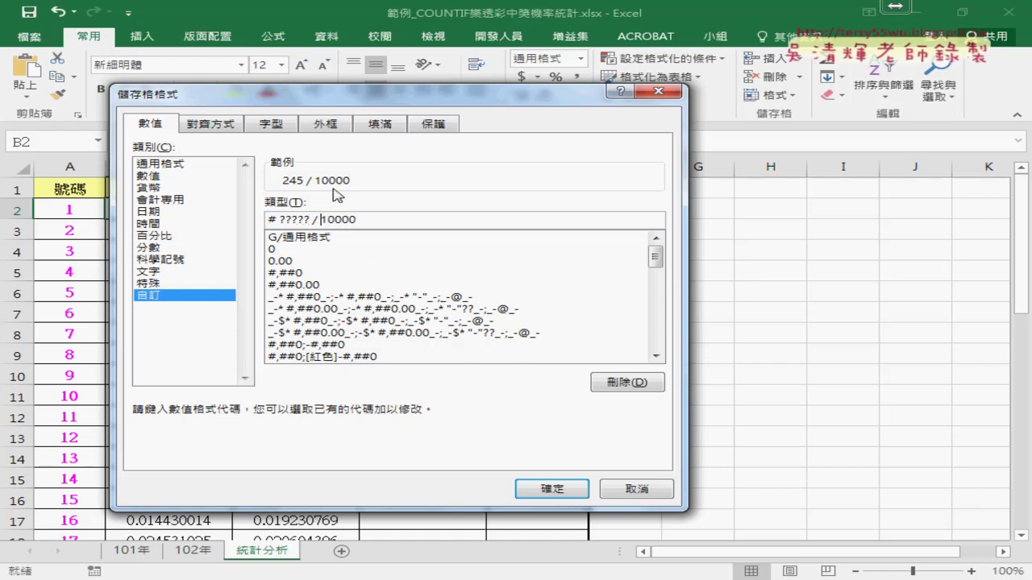
pyautogui.click(559, 489)
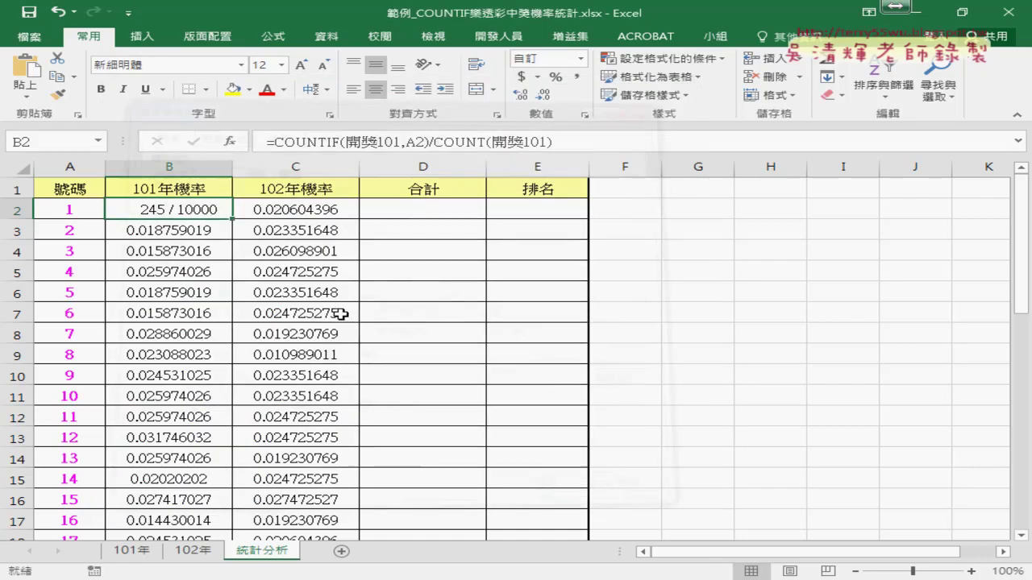
# Copy B2's over-10000 fraction format down column B and onto column C with Format Painter
pyautogui.doubleClick(232, 219)
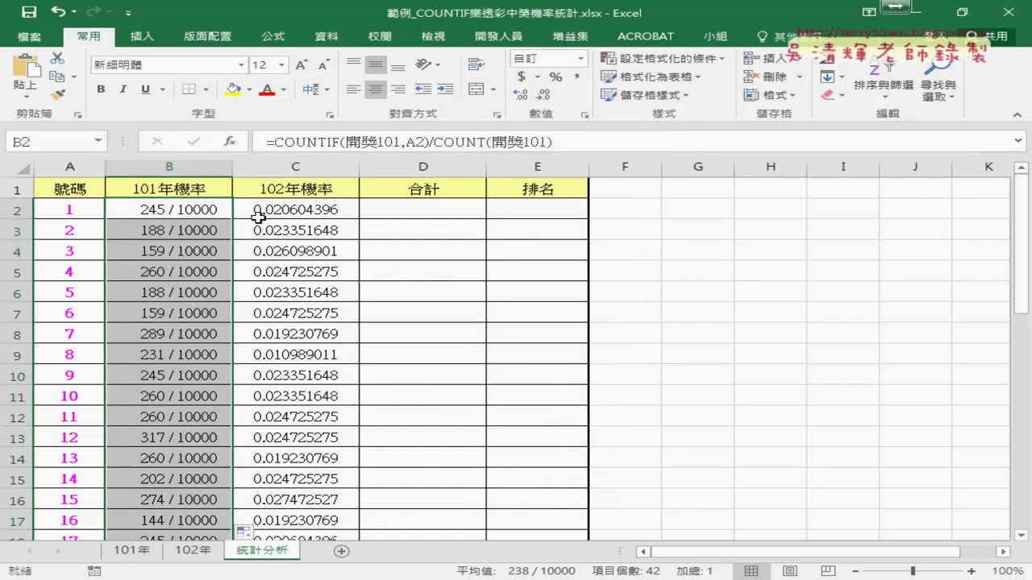
pyautogui.click(200, 211)
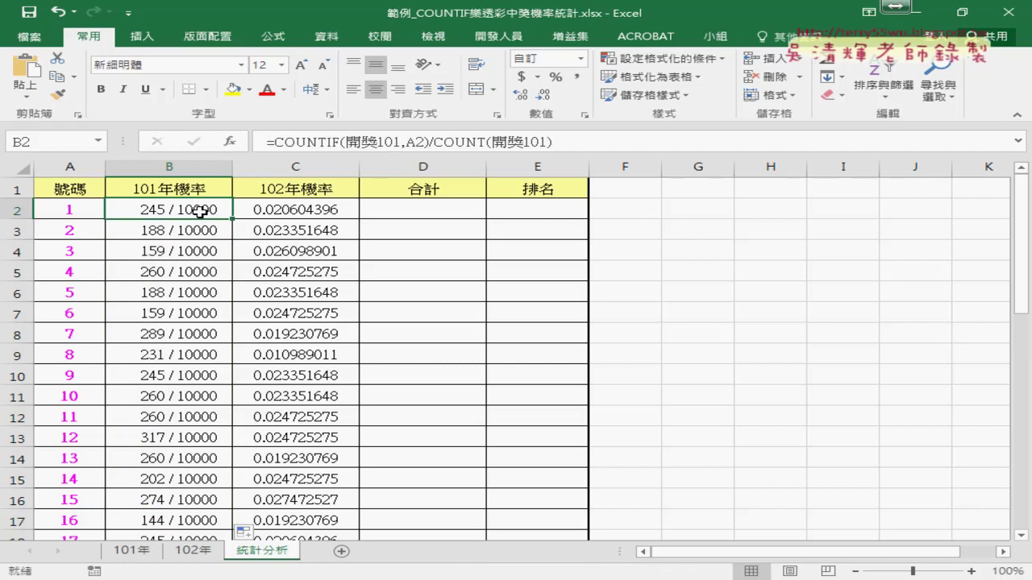
pyautogui.click(58, 95)
pyautogui.click(315, 210)
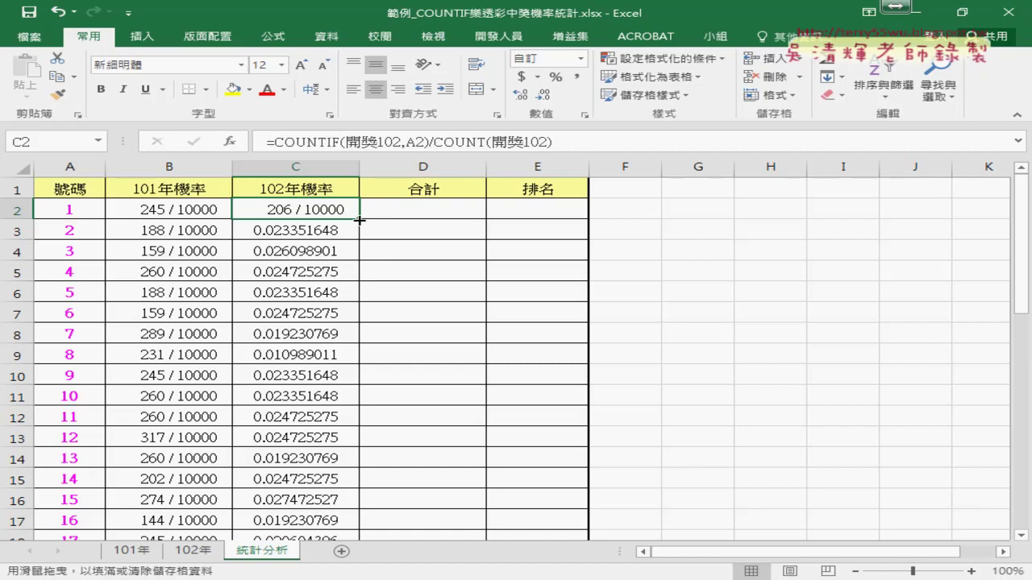
pyautogui.doubleClick(357, 220)
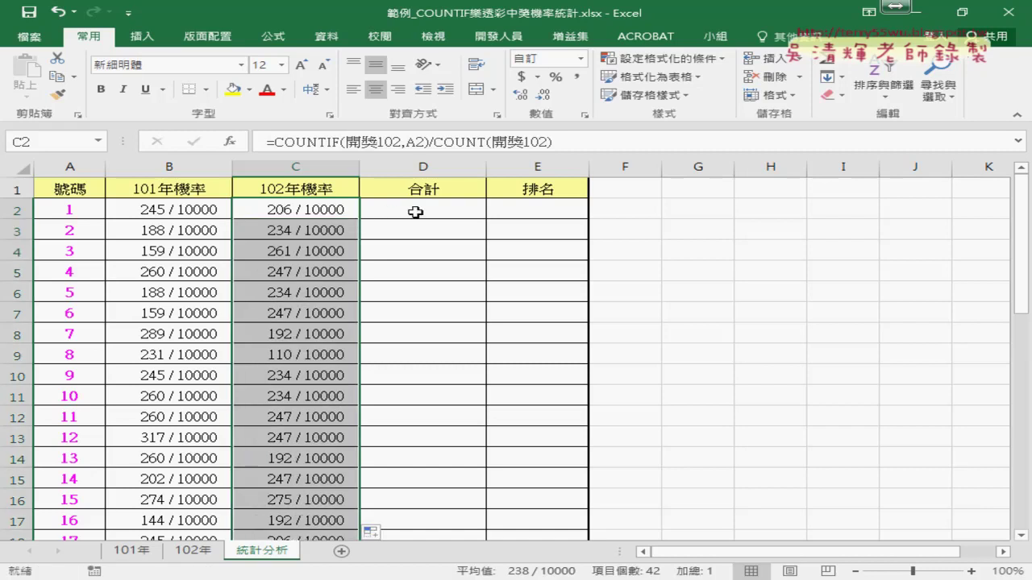
pyautogui.click(184, 210)
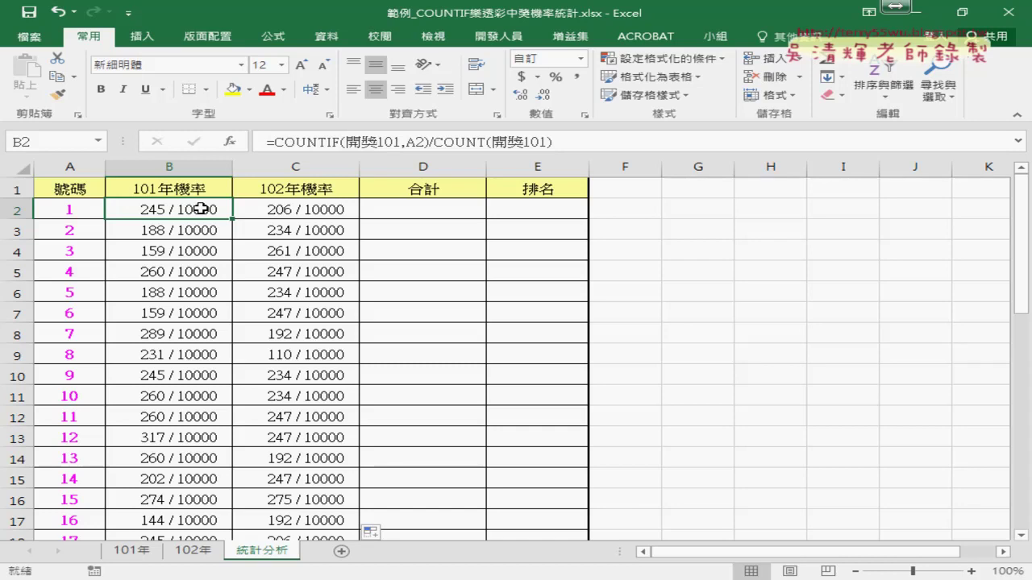
# Change the format code to # ??? / 10000, fill it down column B, and paint it onto column C
pyautogui.rightClick(200, 209)
pyautogui.click(247, 477)
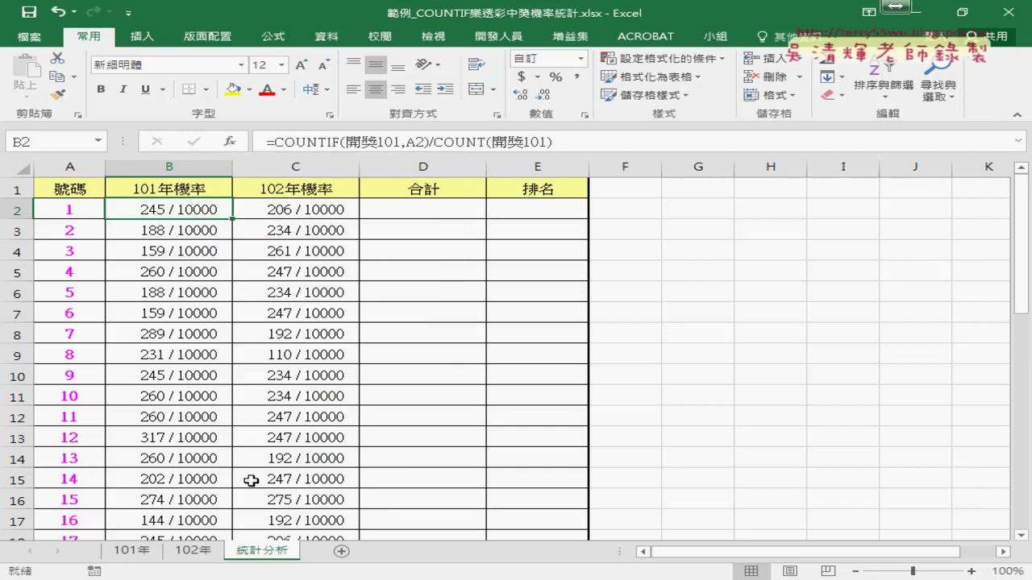
pyautogui.moveTo(268, 160); pyautogui.dragTo(509, 144)
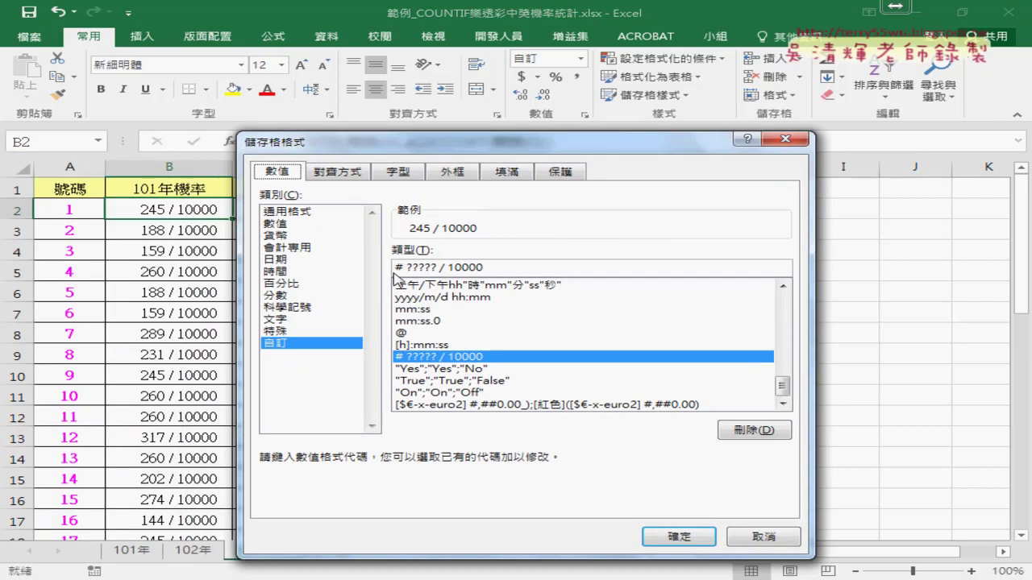
pyautogui.moveTo(406, 267); pyautogui.dragTo(419, 267)
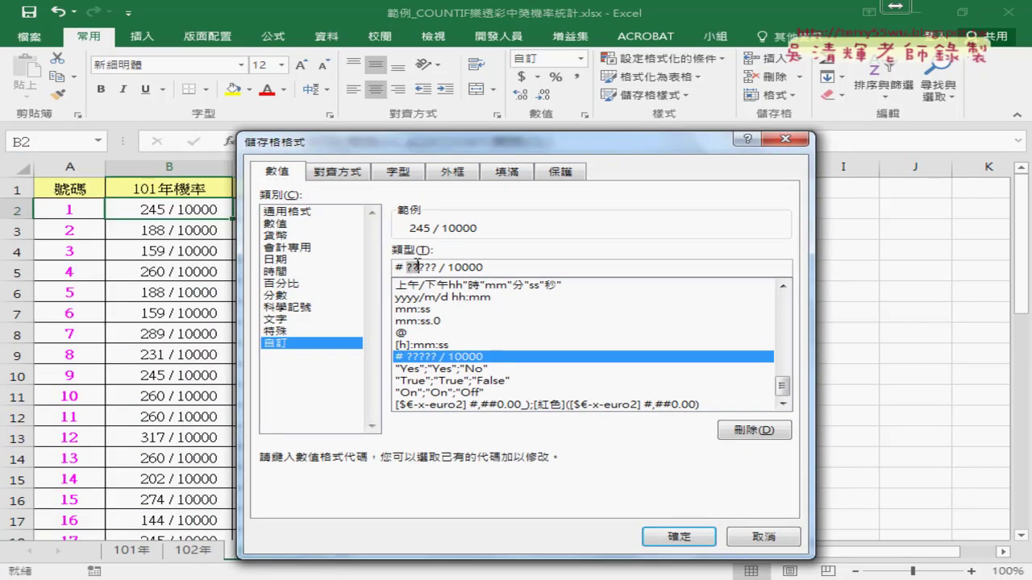
pyautogui.press('BackSpace')
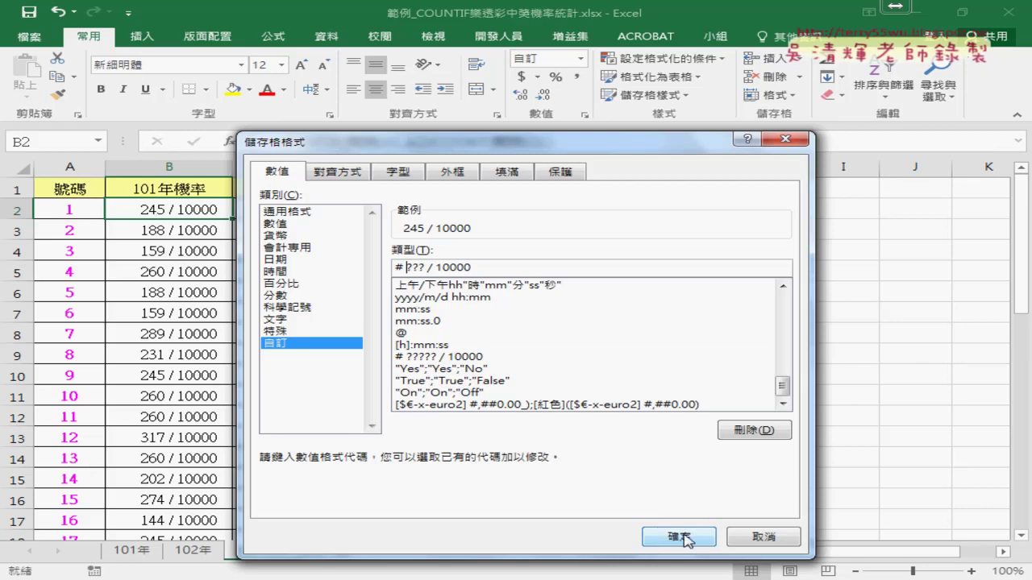
pyautogui.click(686, 535)
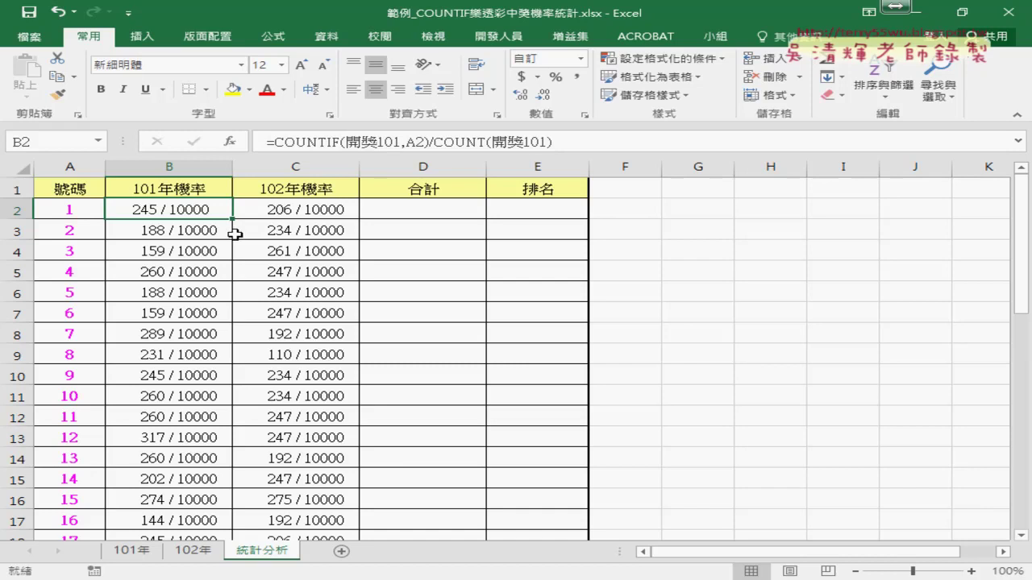
pyautogui.doubleClick(233, 218)
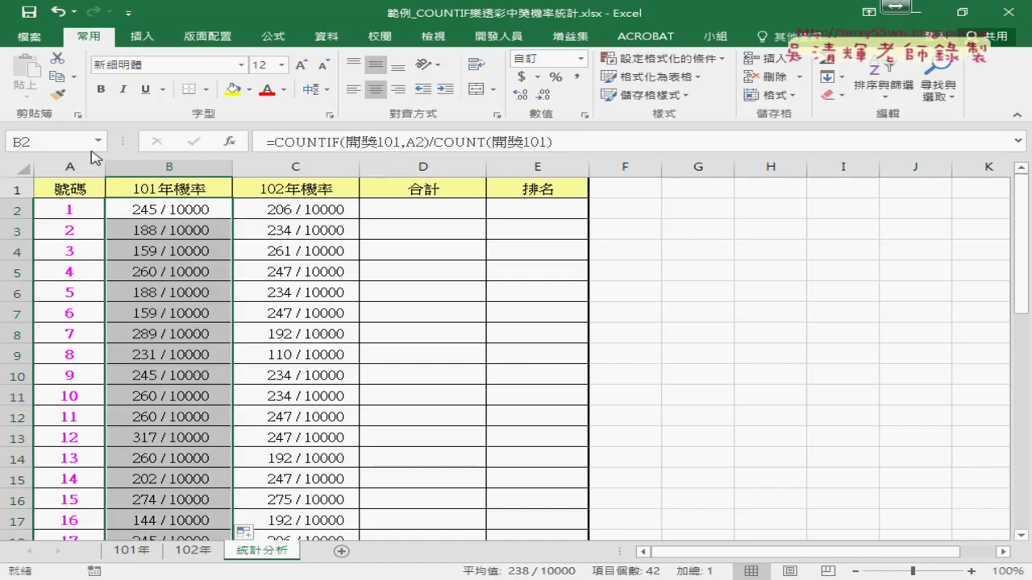
pyautogui.click(61, 102)
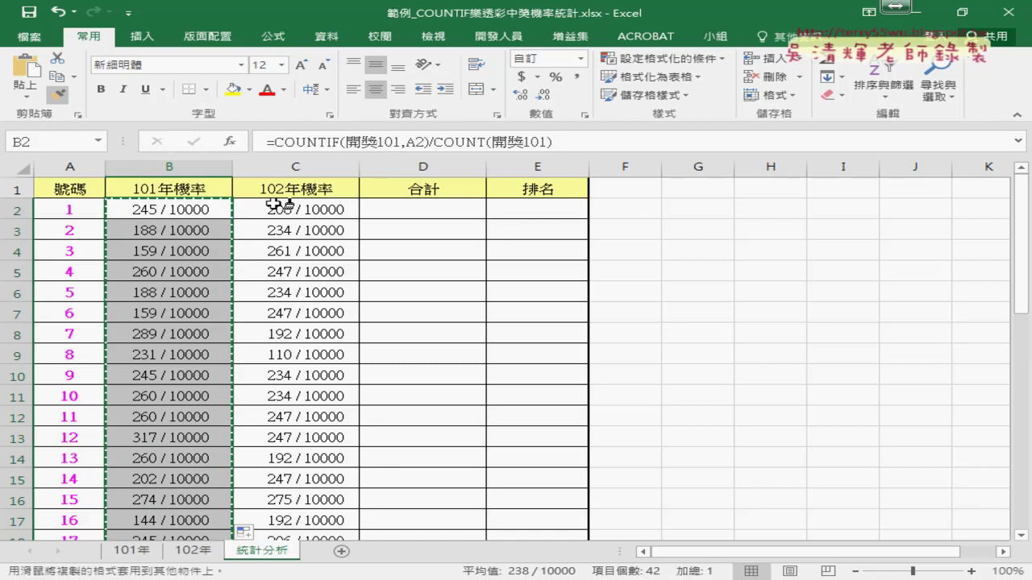
pyautogui.click(282, 208)
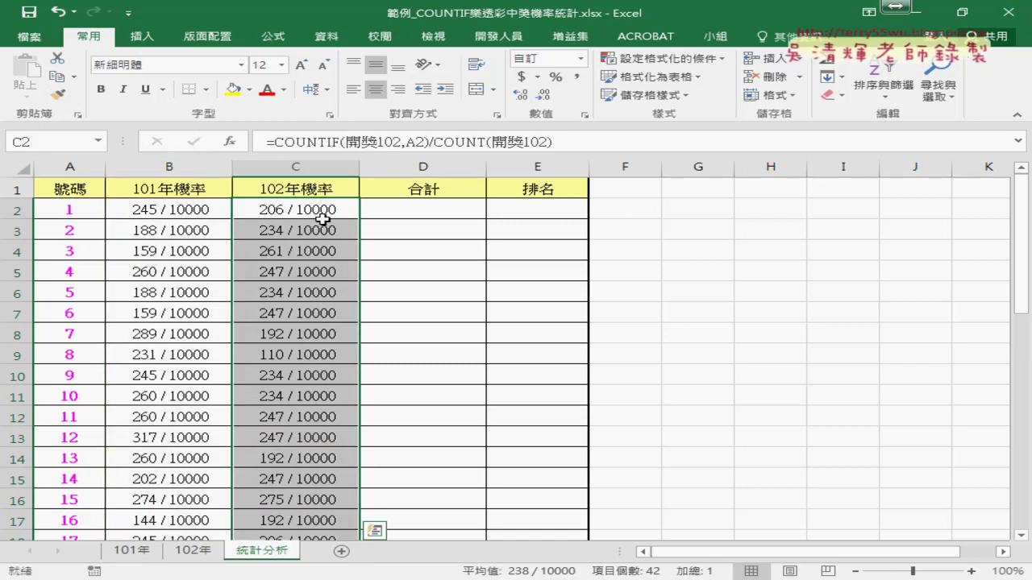
# Enter =B2+C2 in D2 and copy it down the 合計 column
pyautogui.click(451, 213)
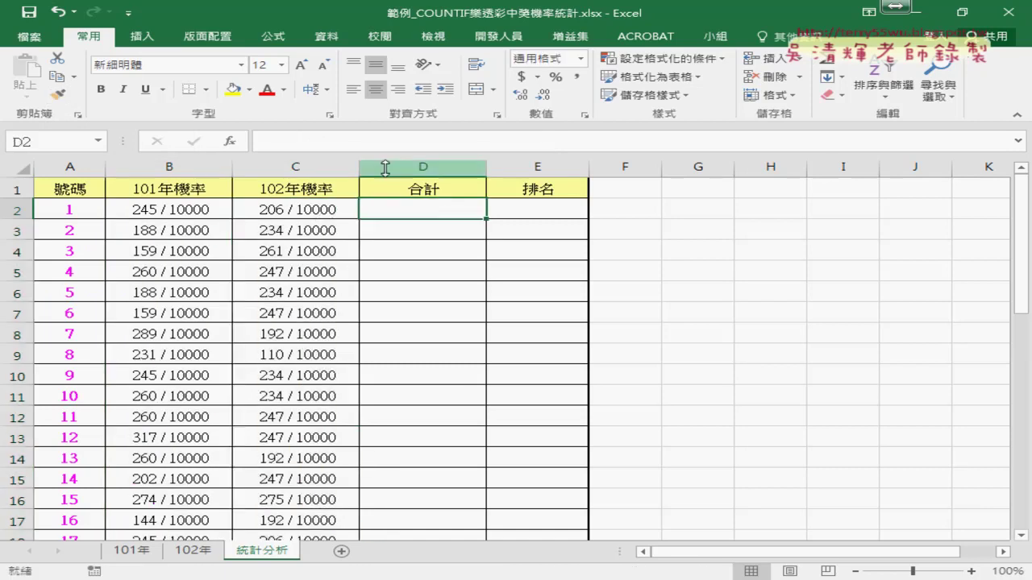
pyautogui.click(318, 143)
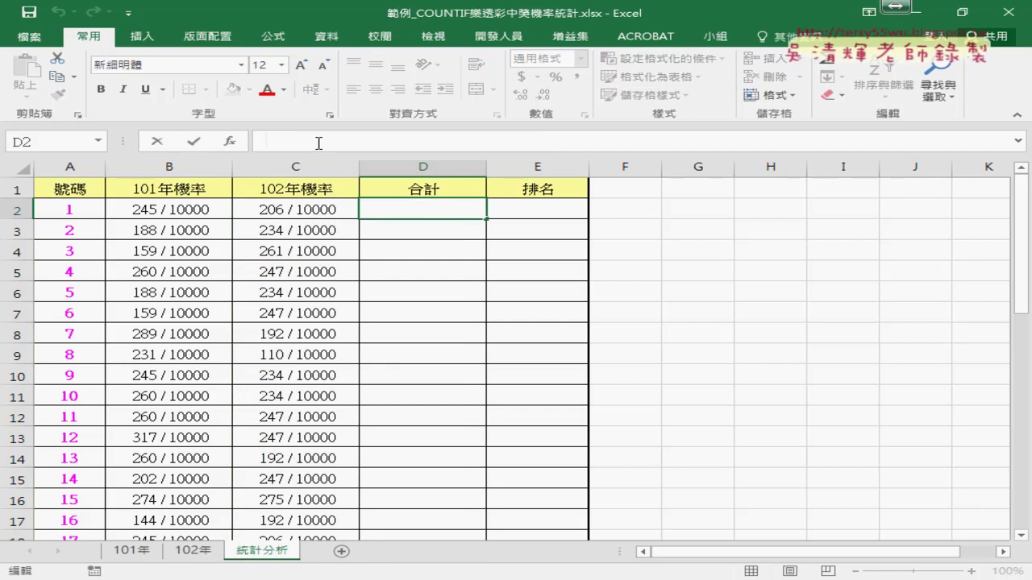
pyautogui.write('=')
pyautogui.click(215, 207)
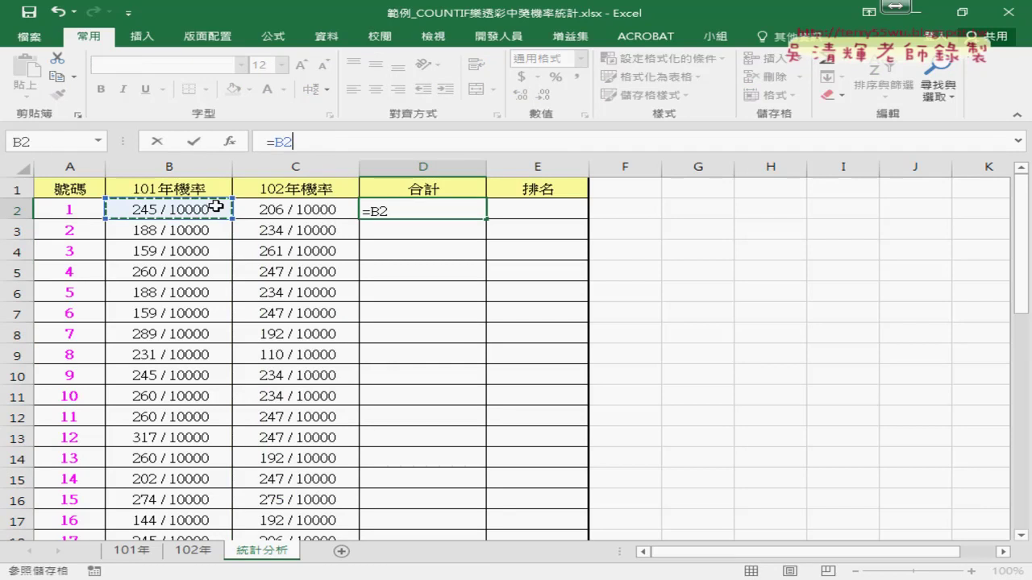
pyautogui.write('+')
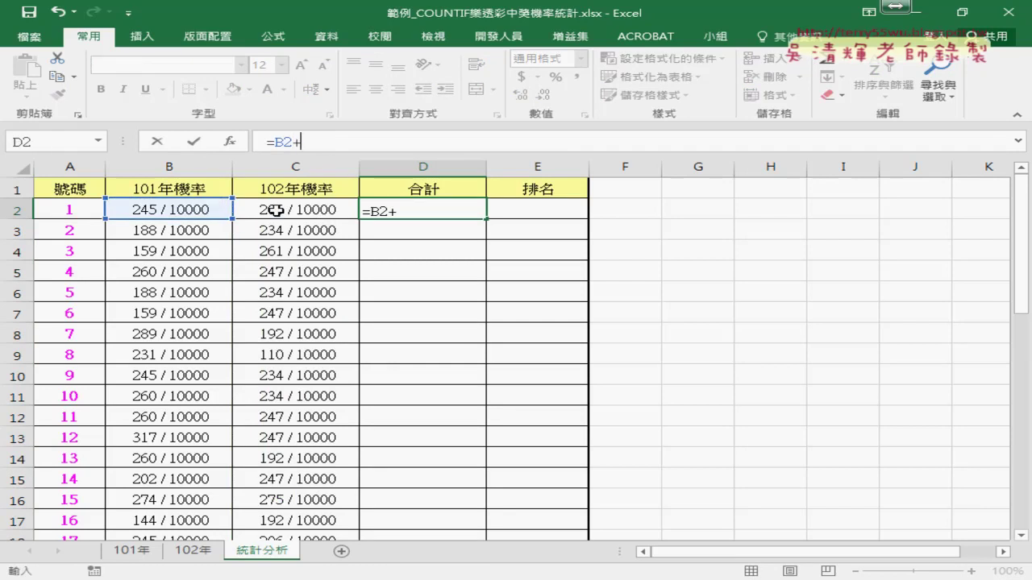
pyautogui.click(274, 208)
pyautogui.click(193, 142)
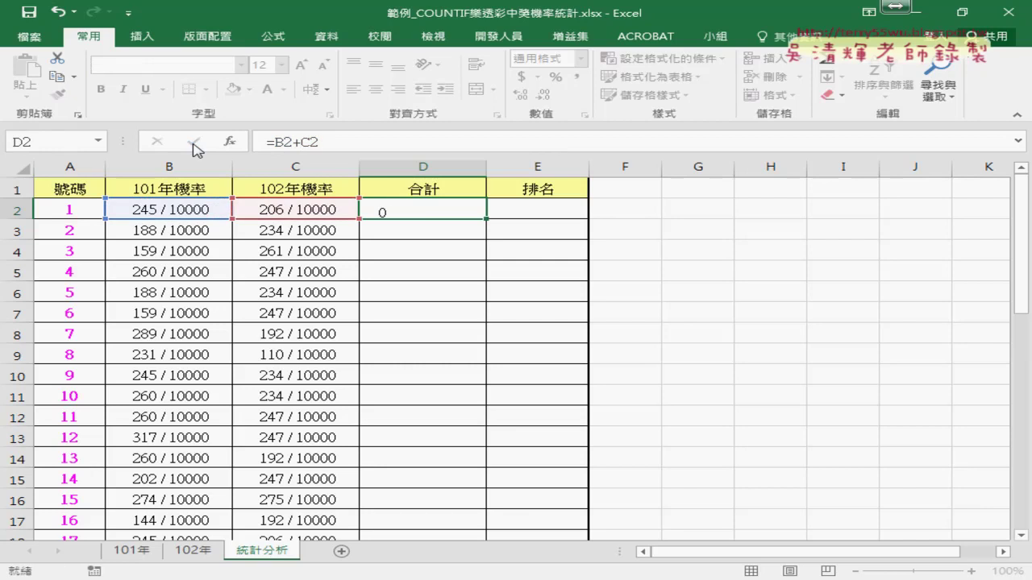
pyautogui.doubleClick(482, 219)
pyautogui.click(548, 209)
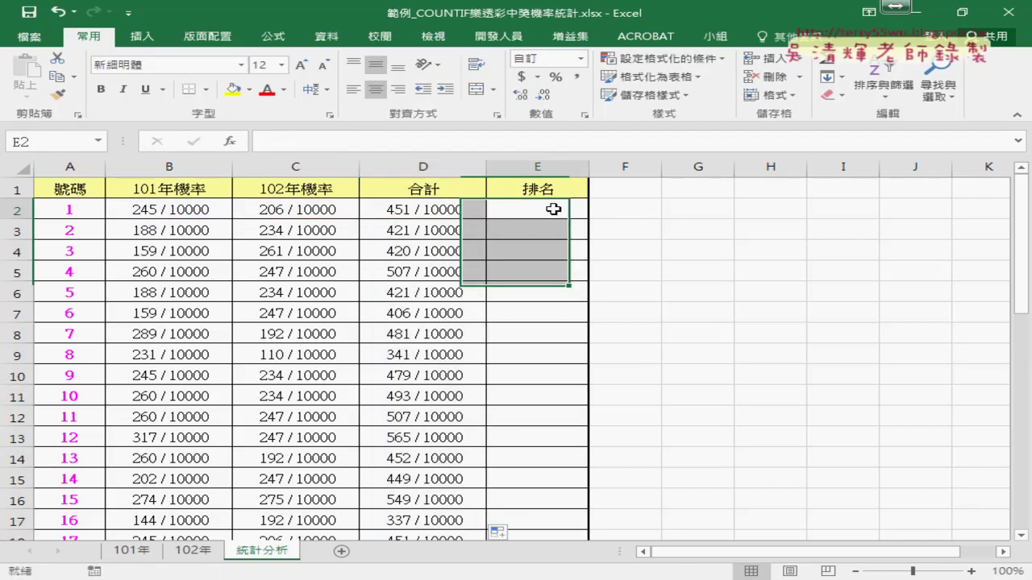
pyautogui.click(229, 142)
# Pick RANK.EQ from the 統計 function category for cell E2
pyautogui.click(669, 228)
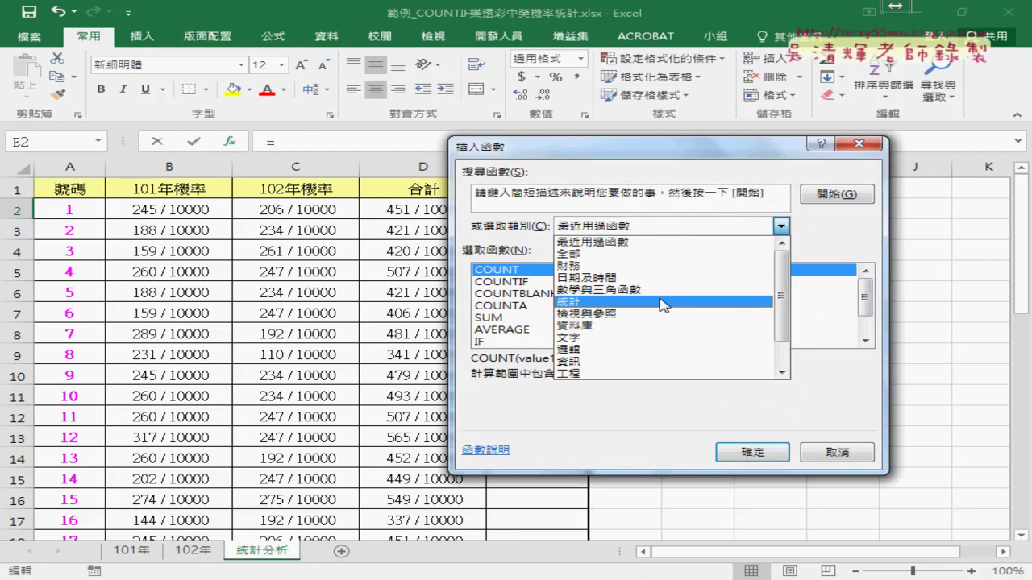
pyautogui.click(664, 302)
pyautogui.moveTo(867, 282); pyautogui.dragTo(870, 324)
pyautogui.click(548, 329)
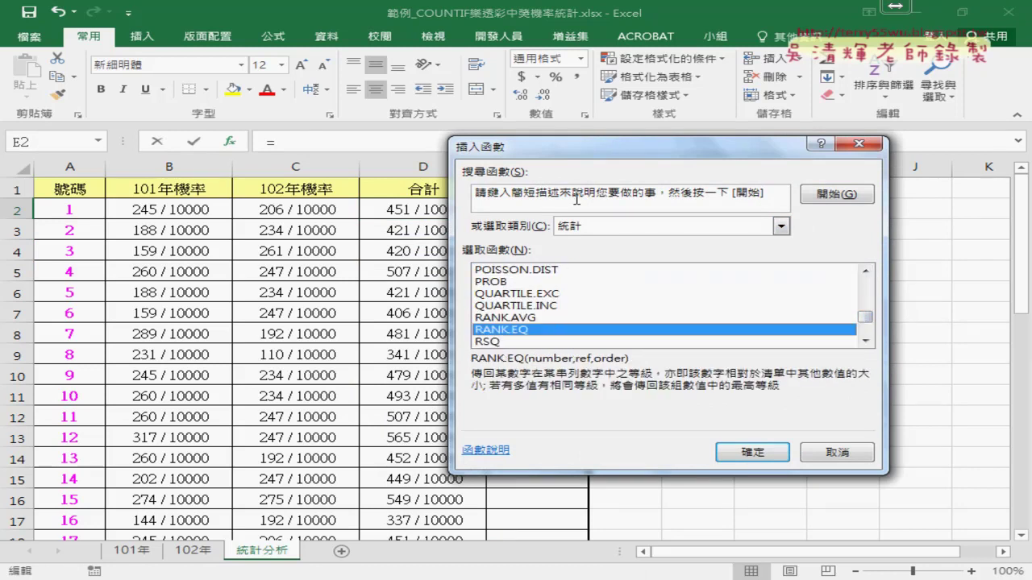
pyautogui.moveTo(577, 161); pyautogui.dragTo(778, 98)
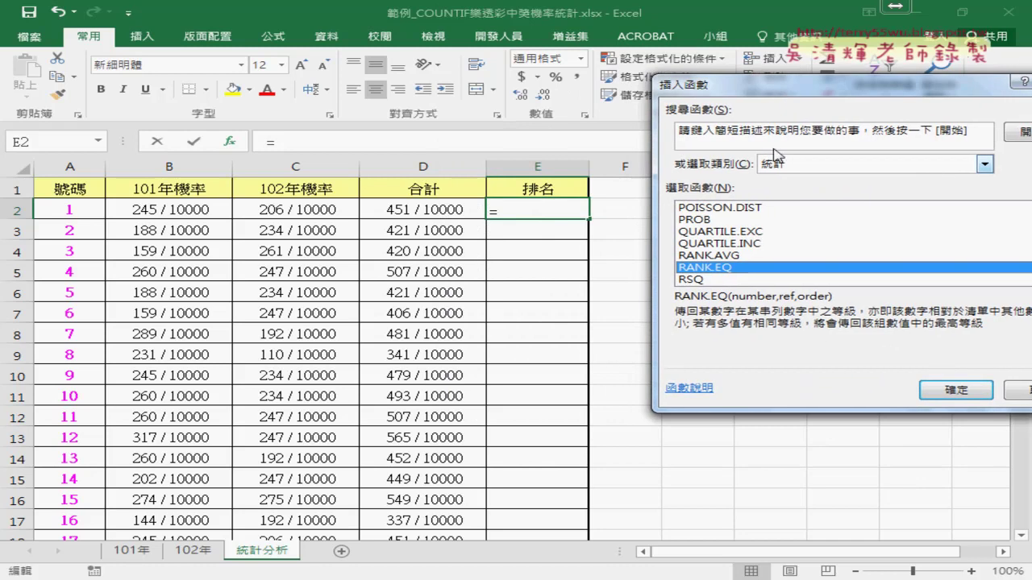
pyautogui.click(945, 392)
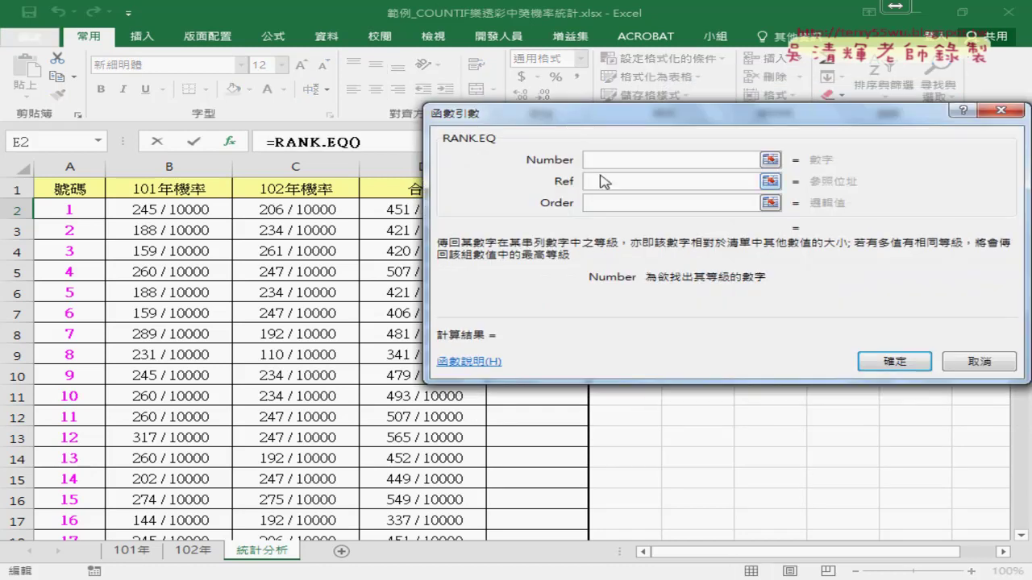
# Set RANK.EQ's Number to D2 and Ref to D$2:D$43, giving 26 in E2
pyautogui.moveTo(572, 127); pyautogui.dragTo(693, 124)
pyautogui.click(439, 210)
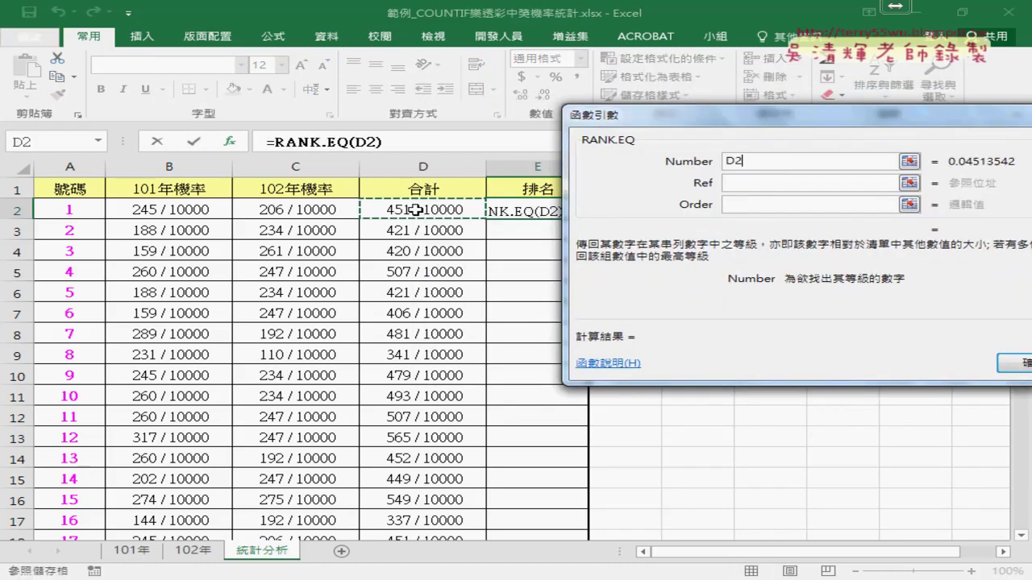
pyautogui.click(729, 186)
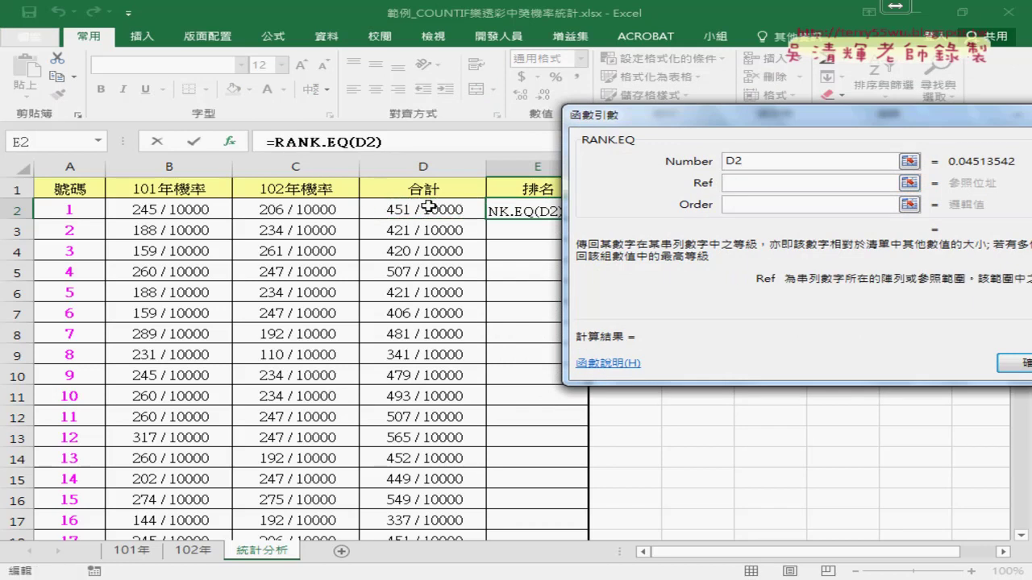
pyautogui.click(428, 208)
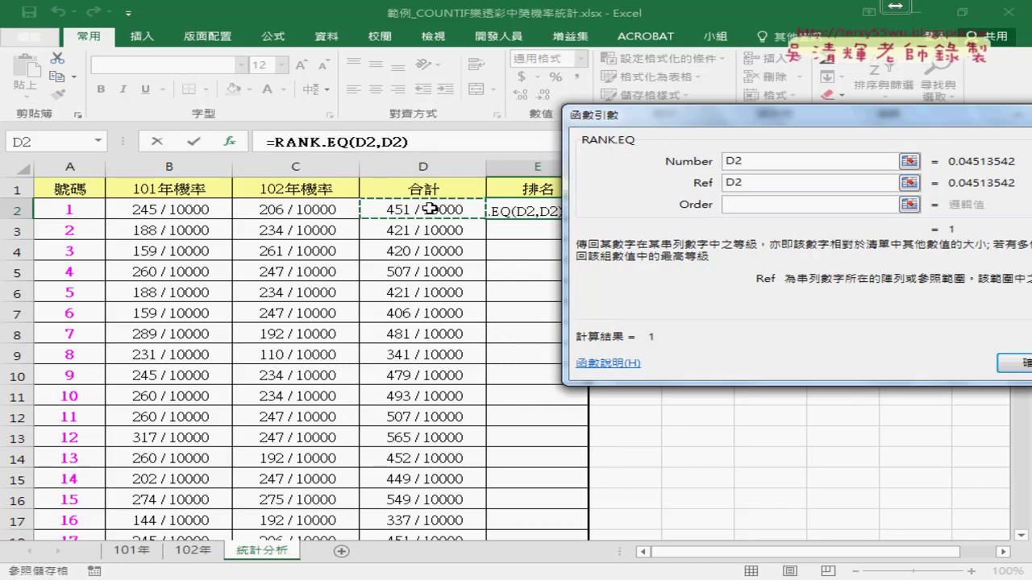
pyautogui.hotkey('ctrl', 'shift', 'Down')
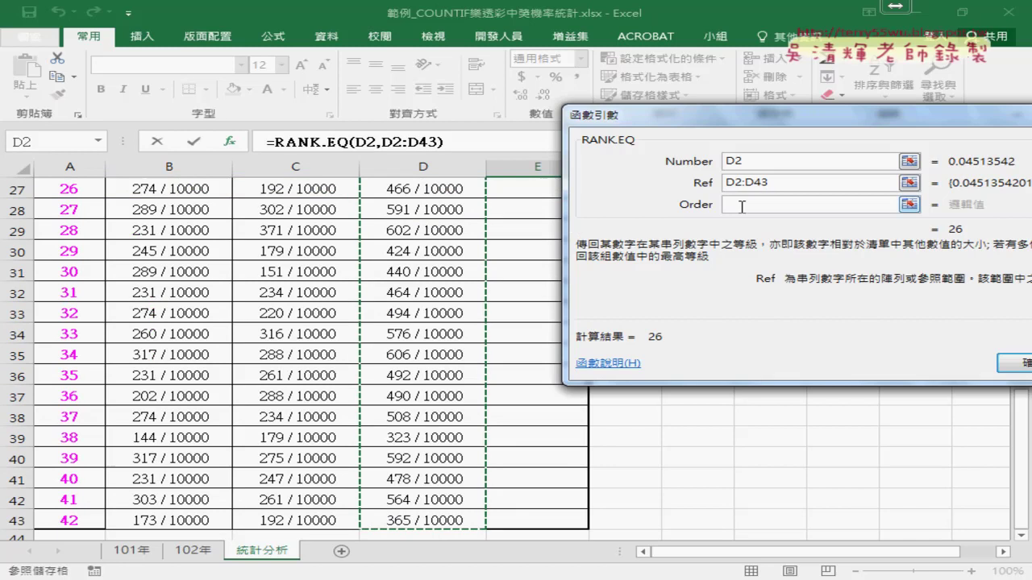
pyautogui.click(734, 206)
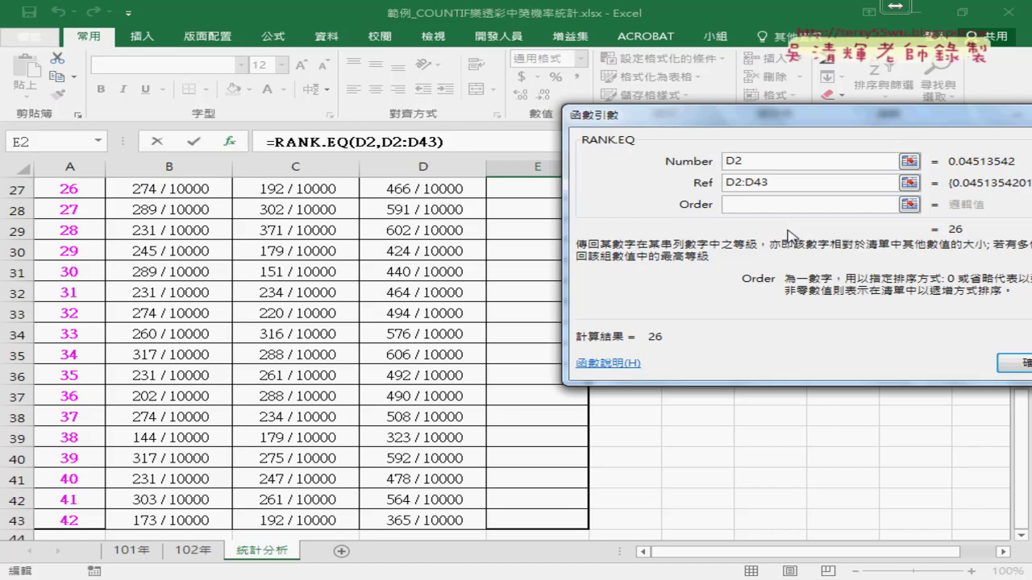
pyautogui.click(768, 167)
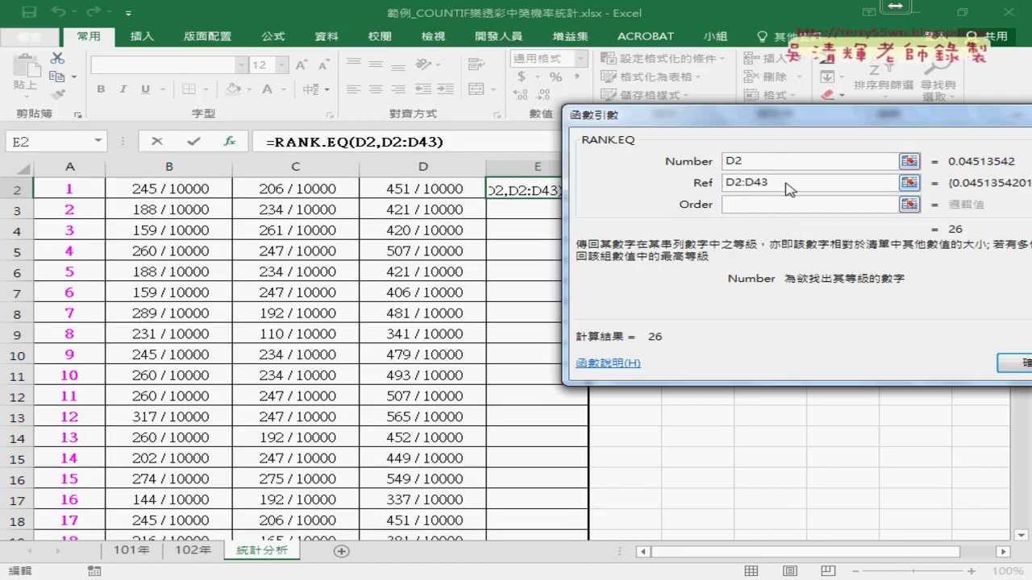
pyautogui.moveTo(783, 185); pyautogui.dragTo(720, 187)
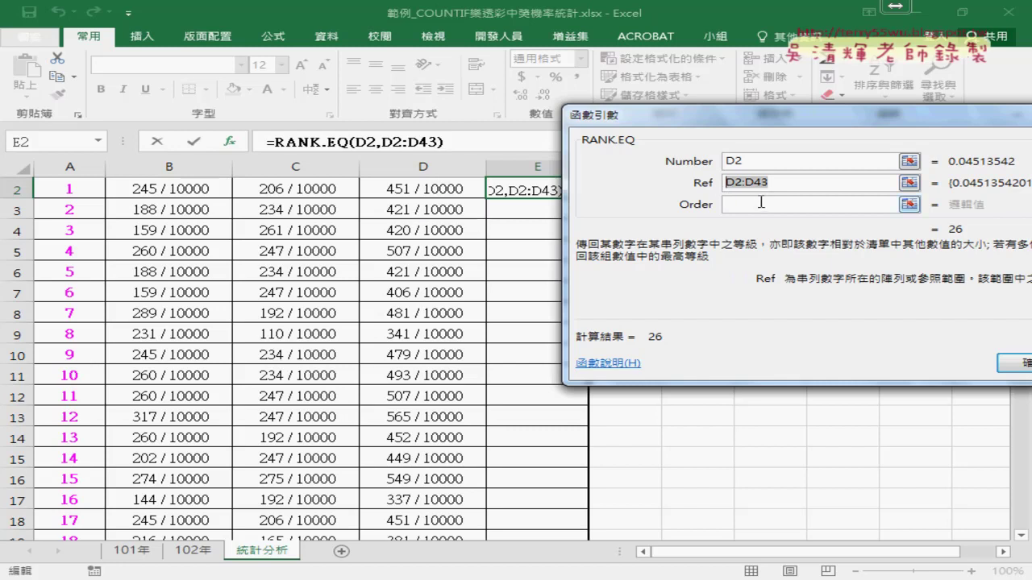
pyautogui.press('F4')
pyautogui.press('F4')
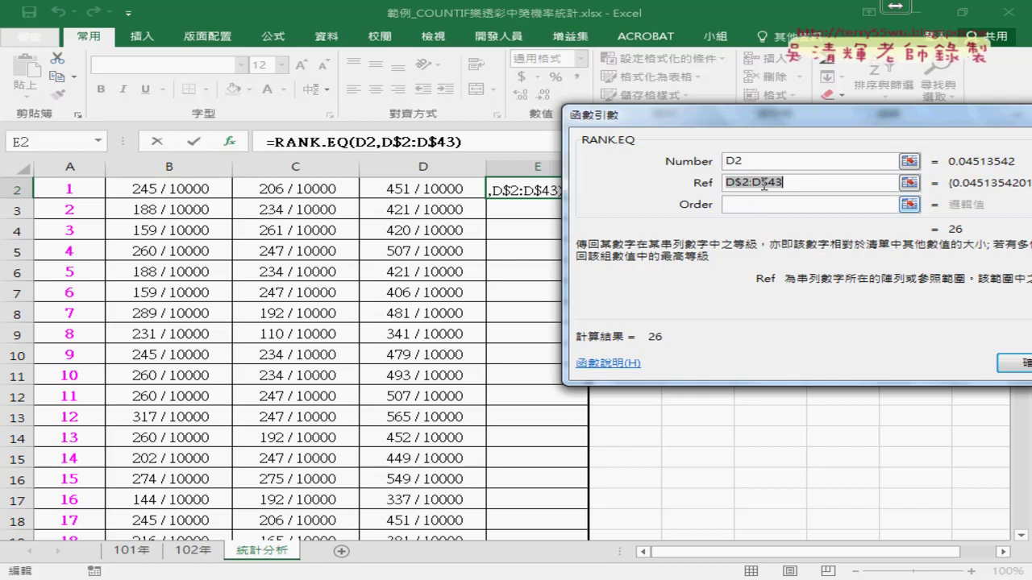
pyautogui.click(755, 161)
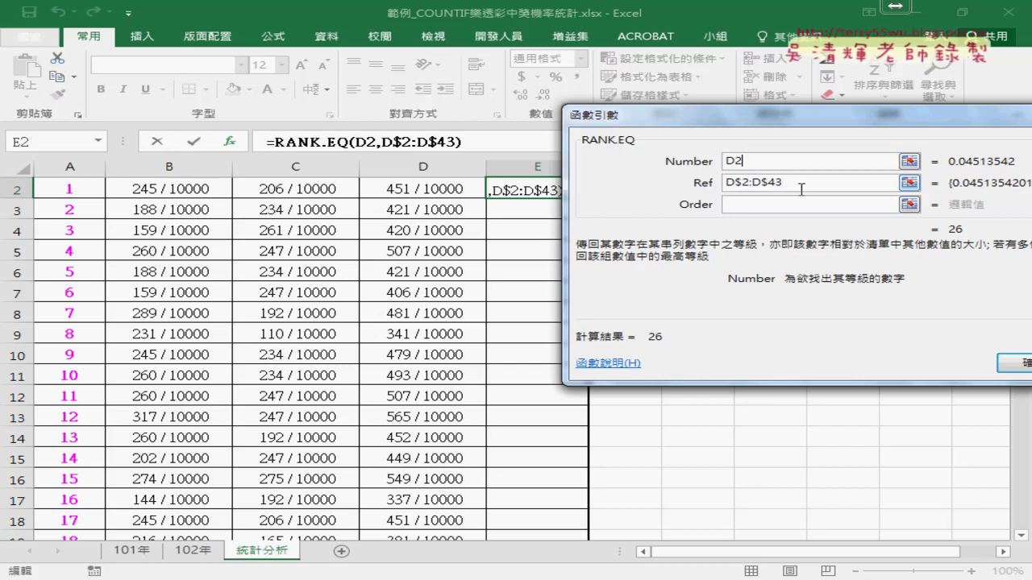
pyautogui.press('Tab')
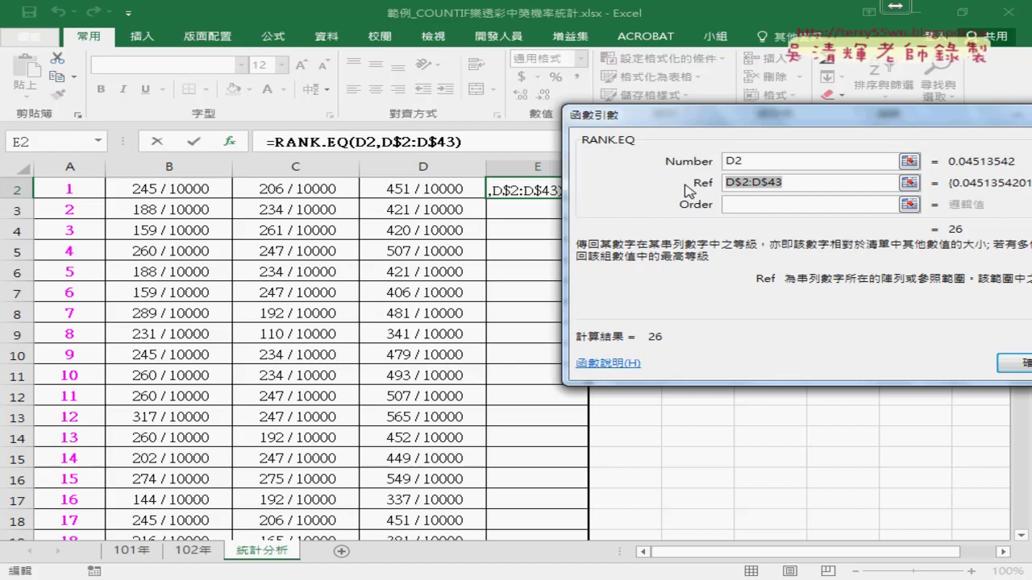
pyautogui.click(1020, 363)
# Copy the RANK.EQ formula down all 42 rows of 排名 and open 設定格式化的條件
pyautogui.doubleClick(586, 201)
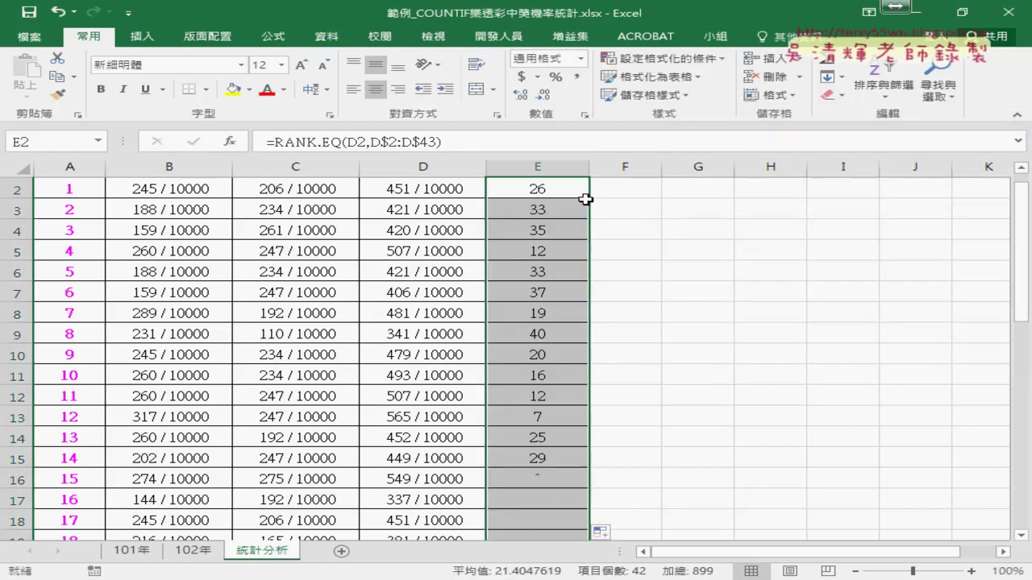
pyautogui.scroll(1, 586, 203)
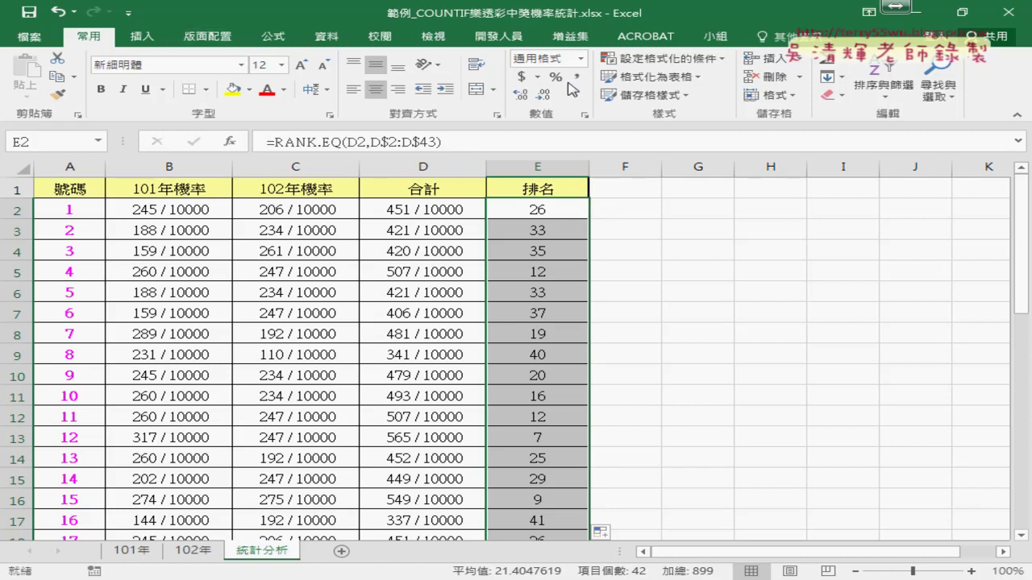
pyautogui.click(680, 60)
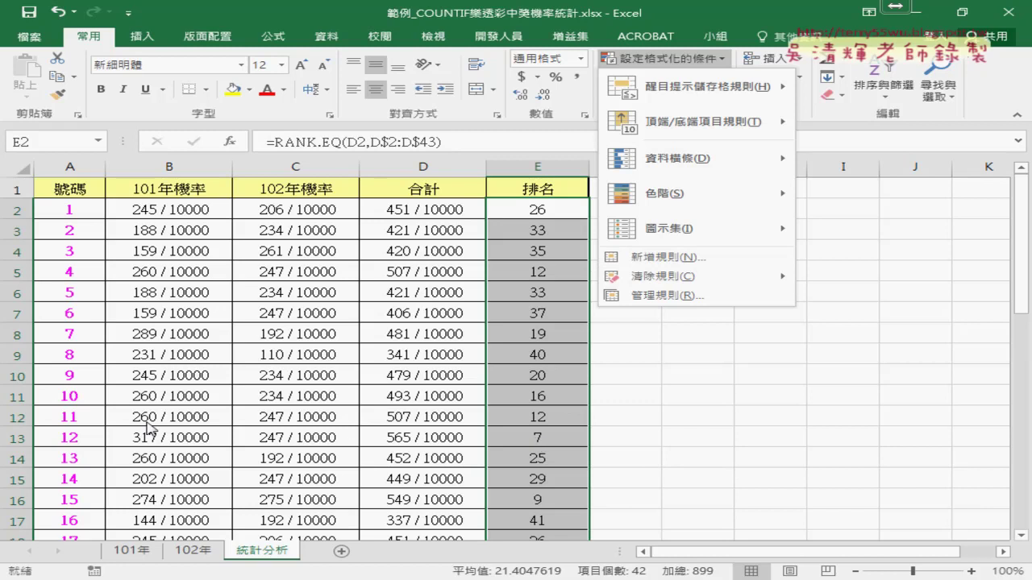
# Select the 排名 rank cells E2:E43
pyautogui.click(71, 442)
pyautogui.click(73, 167)
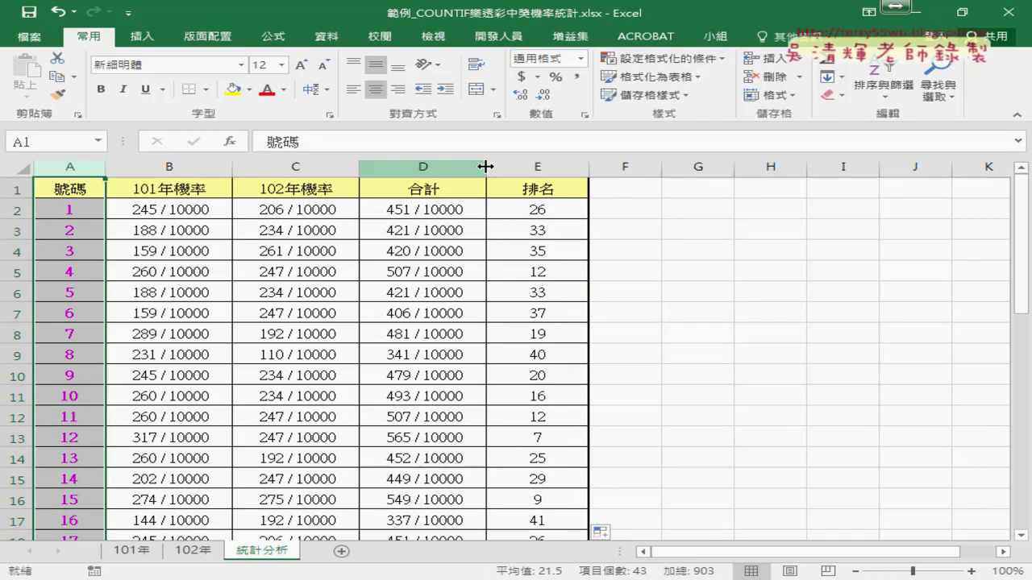
pyautogui.click(528, 166)
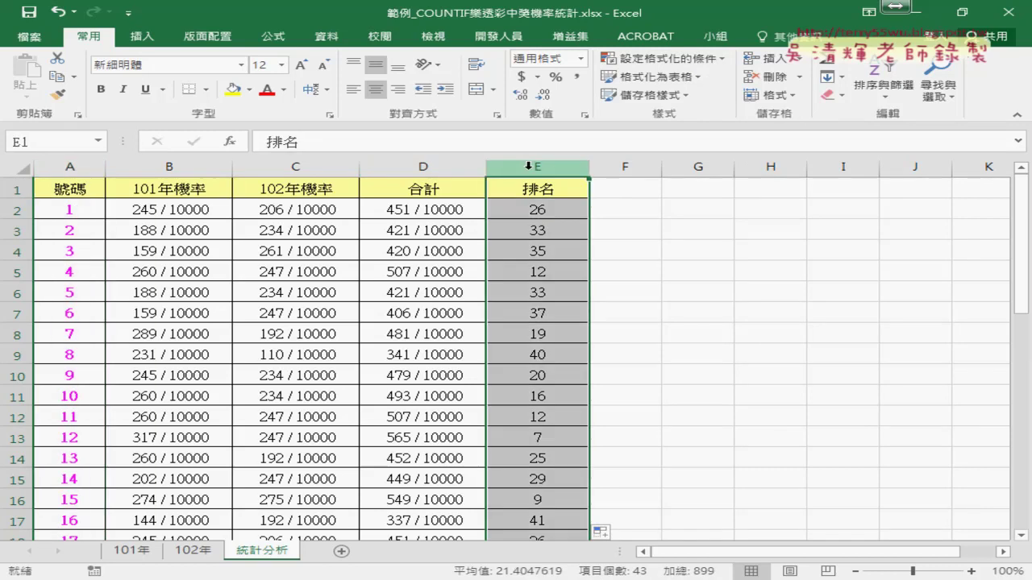
pyautogui.click(542, 206)
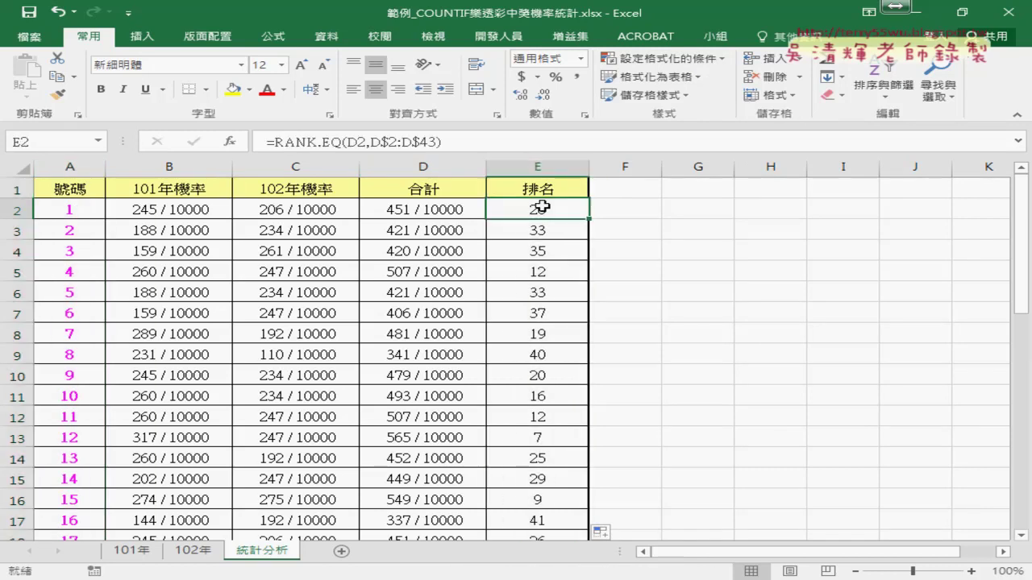
pyautogui.hotkey('ctrl', 'shift', 'Down')
# Create a new conditional formatting rule for cell values less than or equal to 7
pyautogui.click(661, 58)
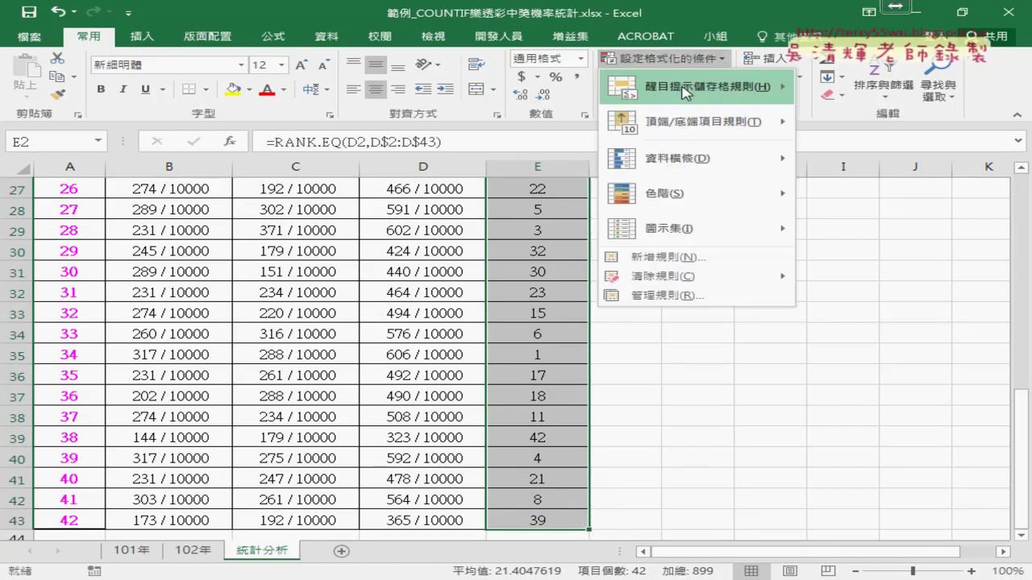
pyautogui.click(705, 265)
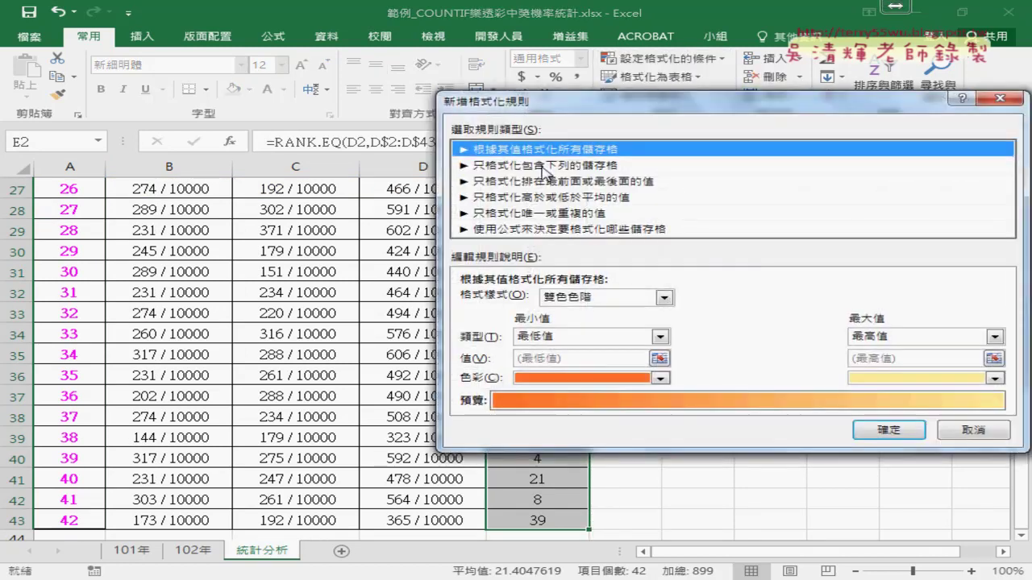
pyautogui.click(541, 170)
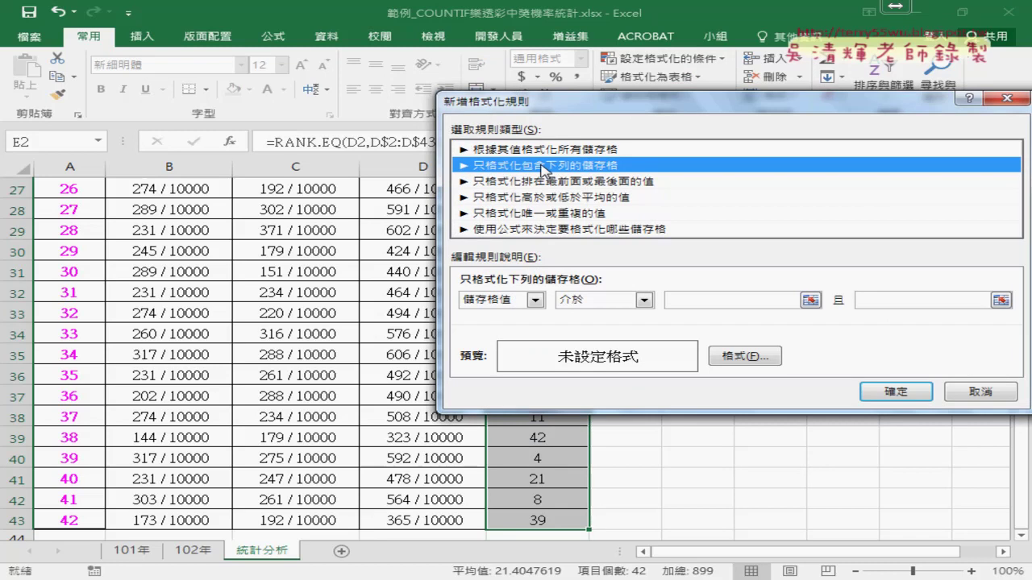
pyautogui.moveTo(590, 106); pyautogui.dragTo(767, 108)
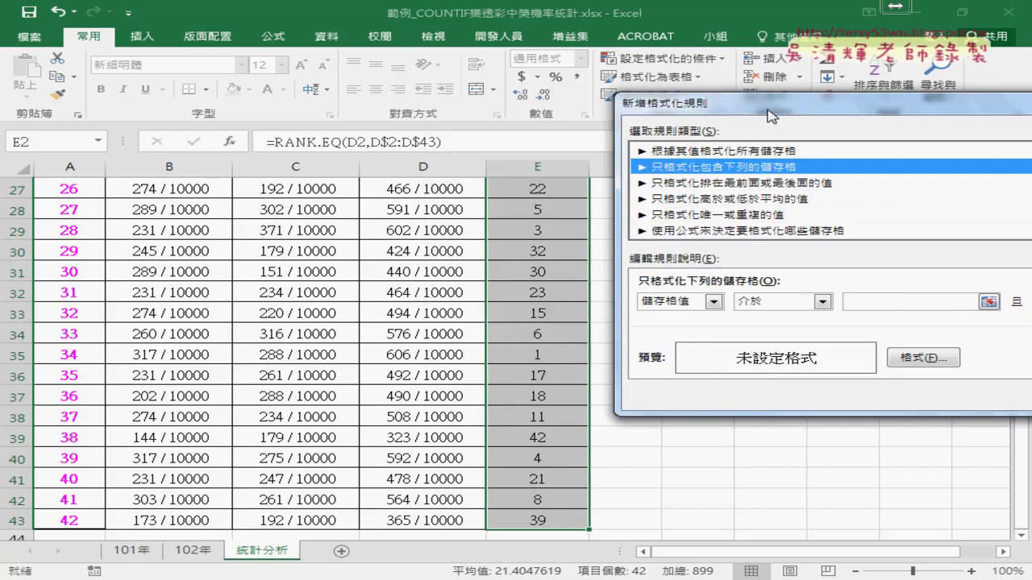
pyautogui.click(714, 302)
pyautogui.click(715, 304)
pyautogui.click(821, 301)
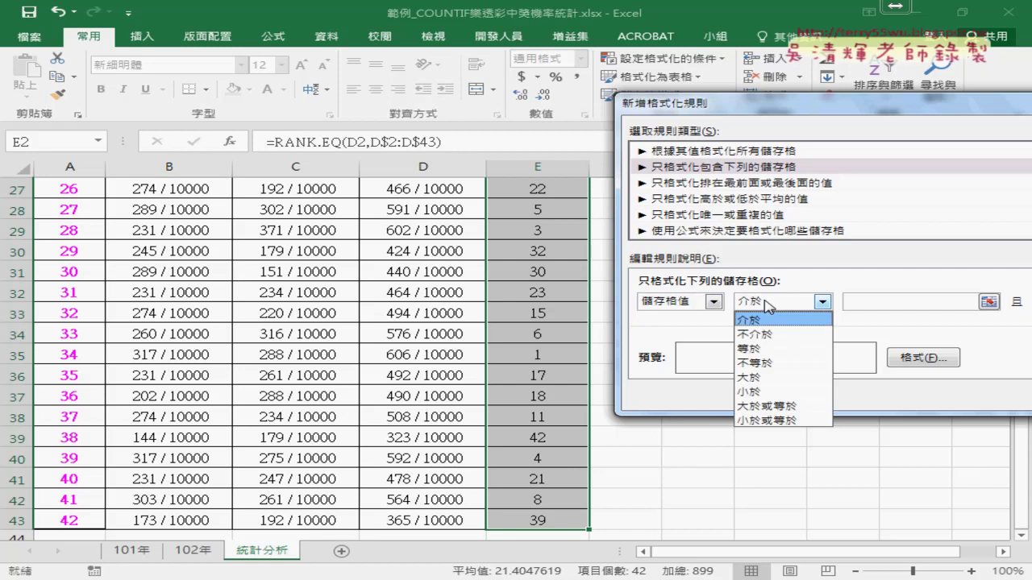
pyautogui.click(770, 421)
pyautogui.click(864, 303)
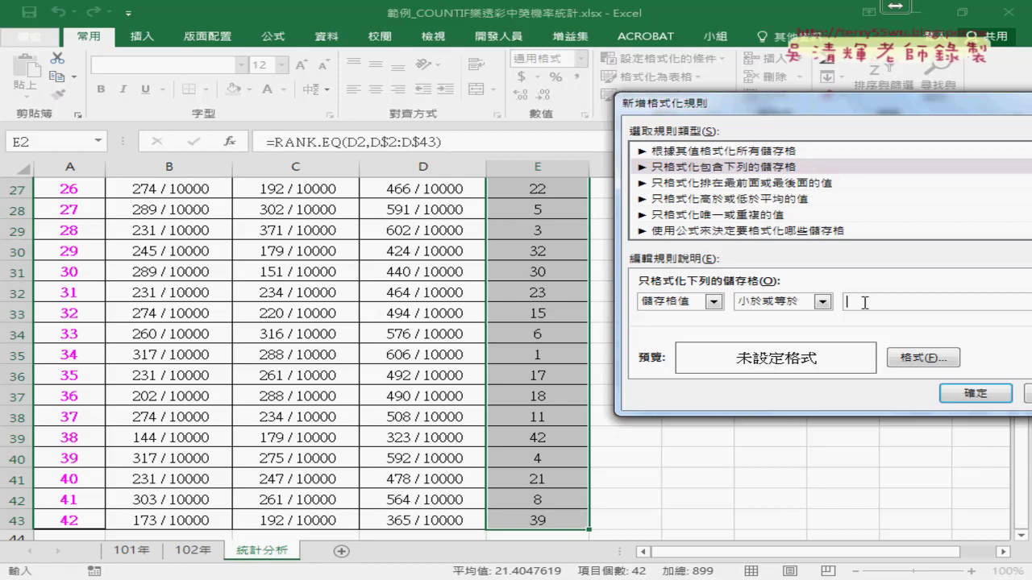
pyautogui.write('3')
# Format matching ranks with red text and a yellow fill, then apply the rule
pyautogui.click(919, 358)
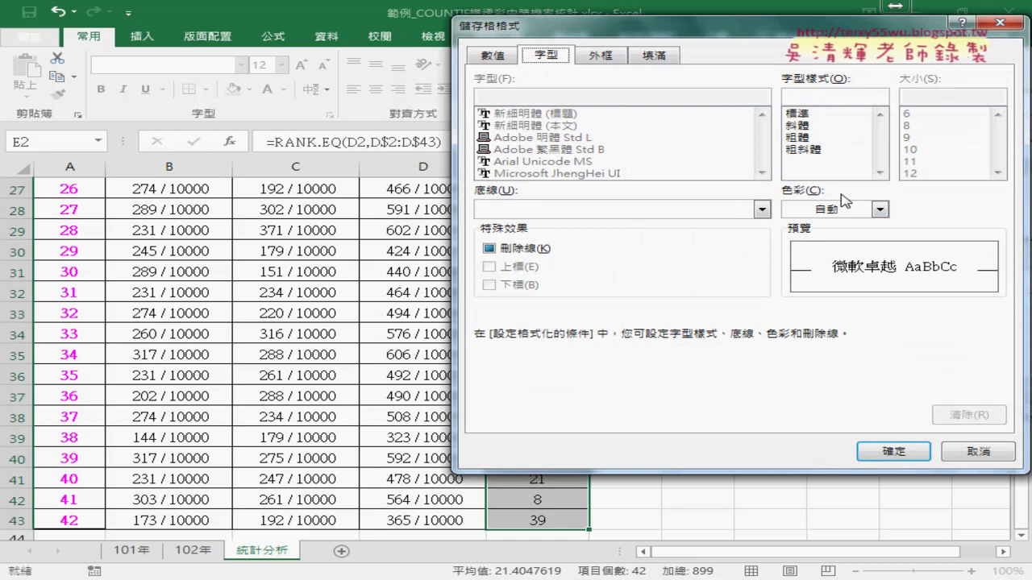
pyautogui.click(846, 208)
pyautogui.click(842, 355)
pyautogui.click(654, 55)
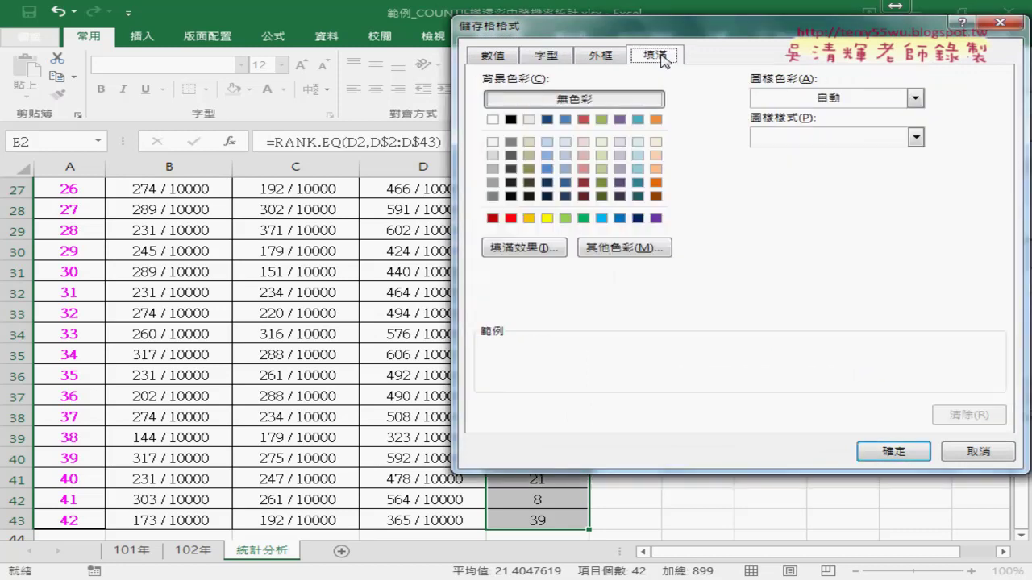
pyautogui.click(547, 218)
pyautogui.click(546, 54)
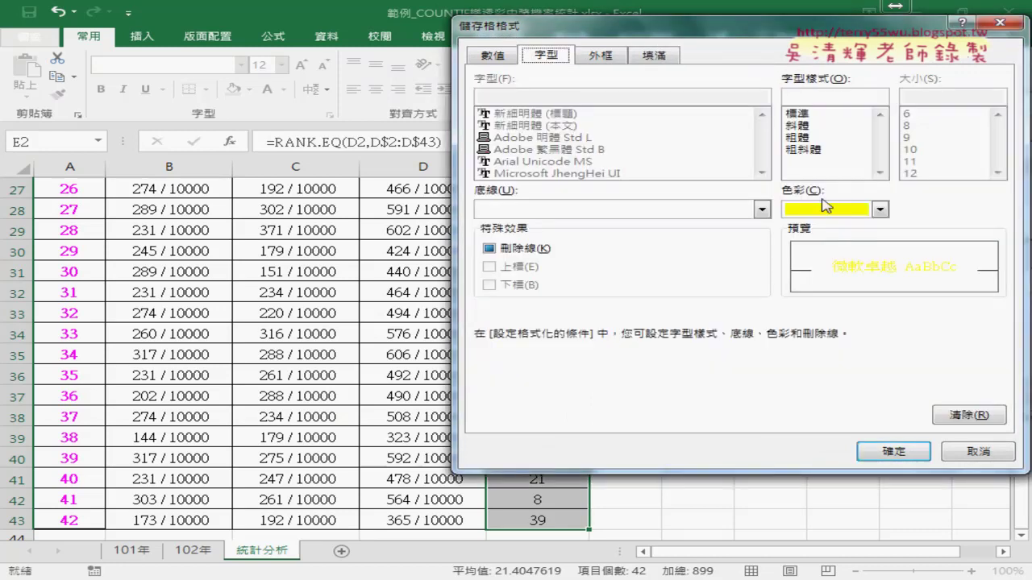
pyautogui.click(829, 210)
pyautogui.click(809, 352)
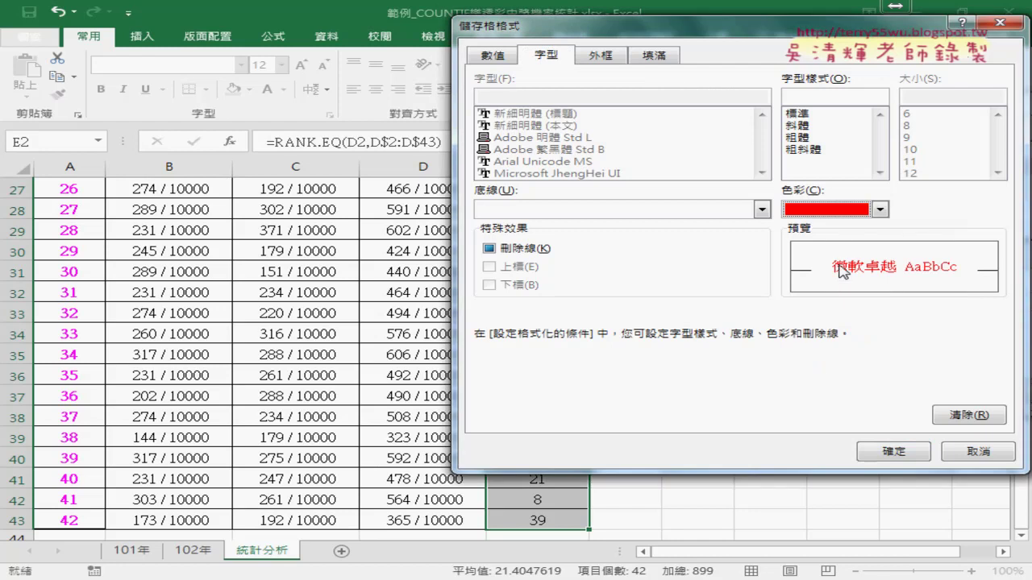
pyautogui.click(661, 63)
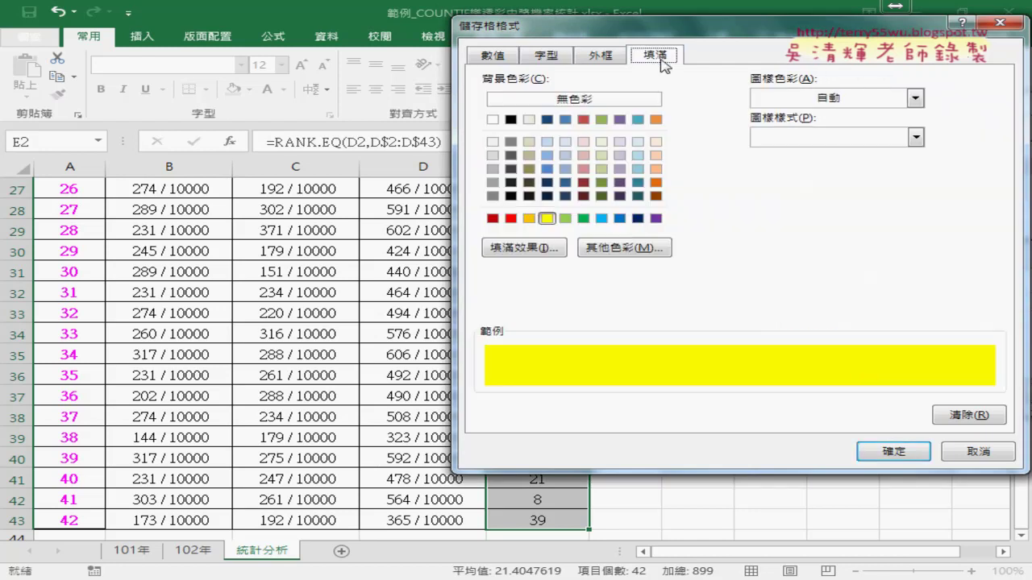
pyautogui.click(889, 451)
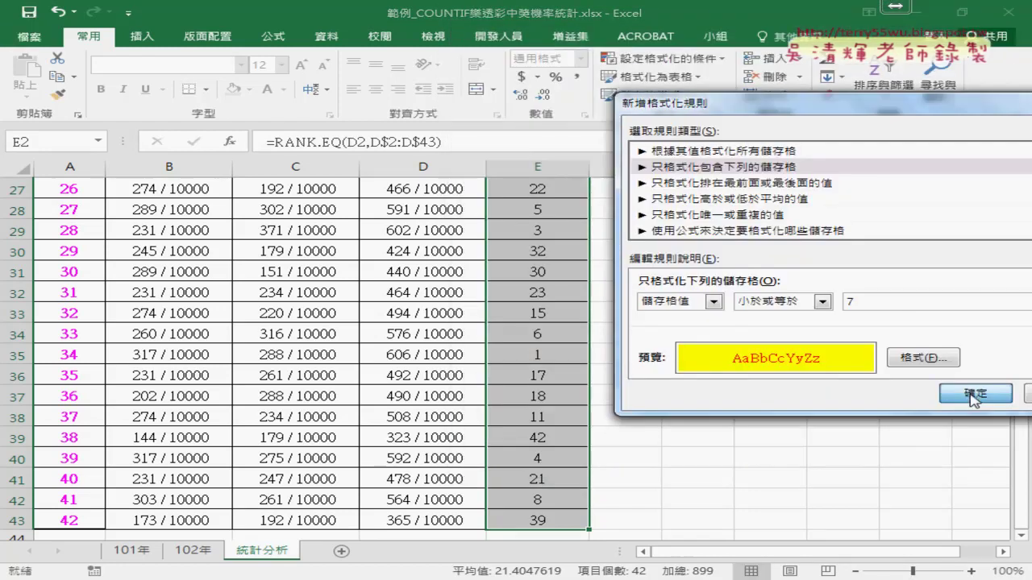
pyautogui.click(974, 393)
pyautogui.scroll(-1, 656, 310)
pyautogui.scroll(7, 656, 310)
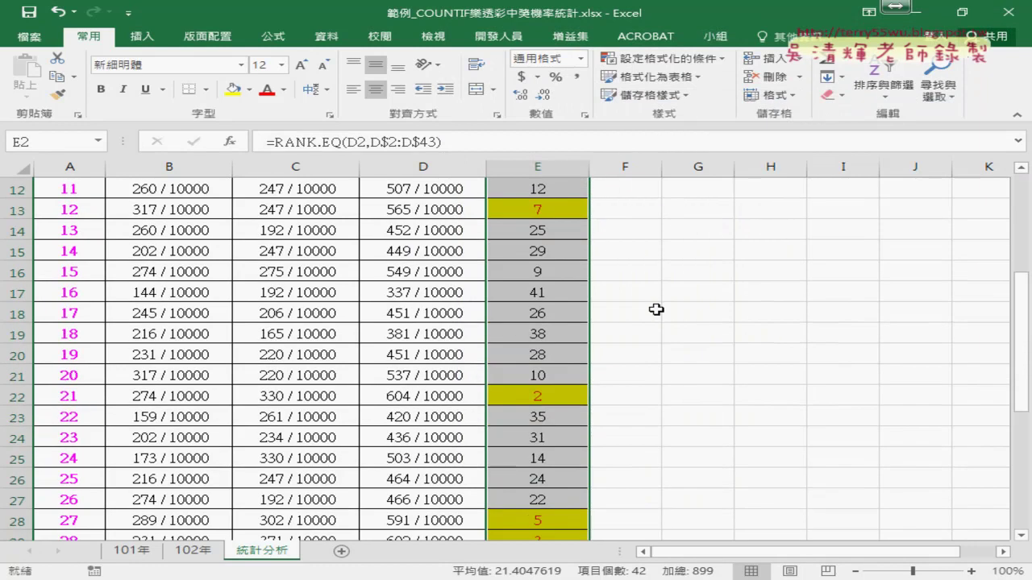
pyautogui.scroll(4, 656, 311)
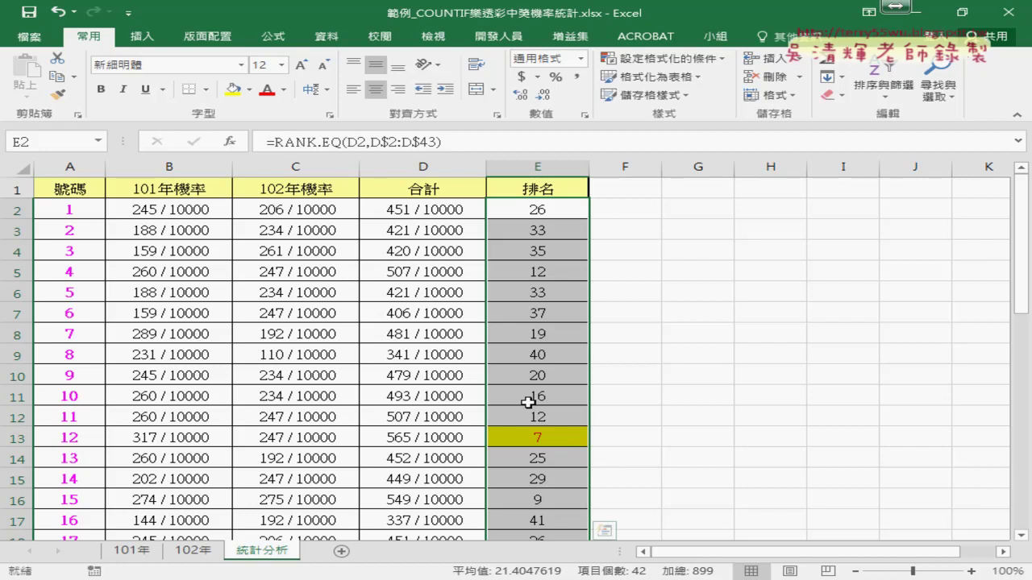
pyautogui.click(527, 433)
pyautogui.click(72, 434)
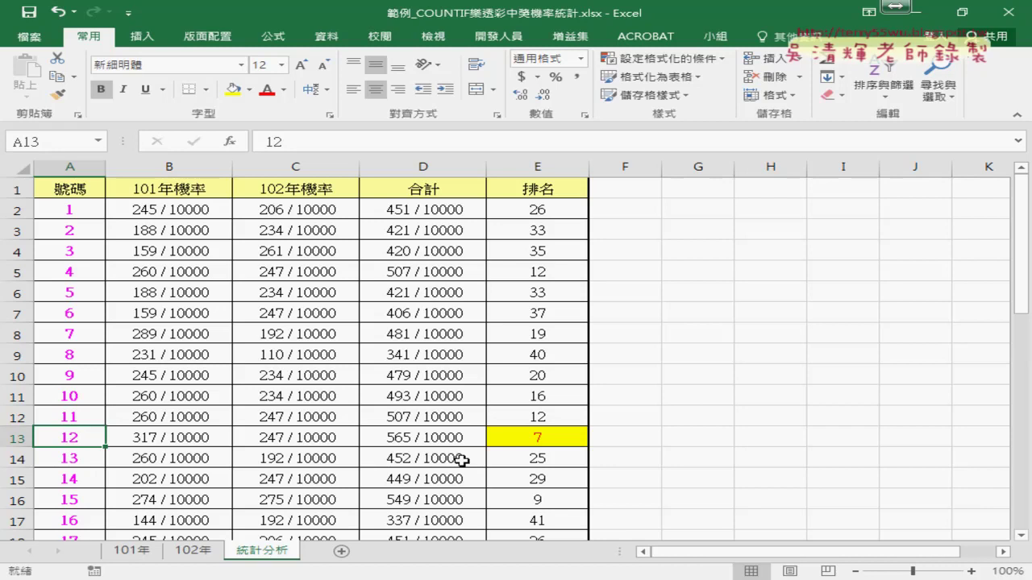
pyautogui.click(549, 438)
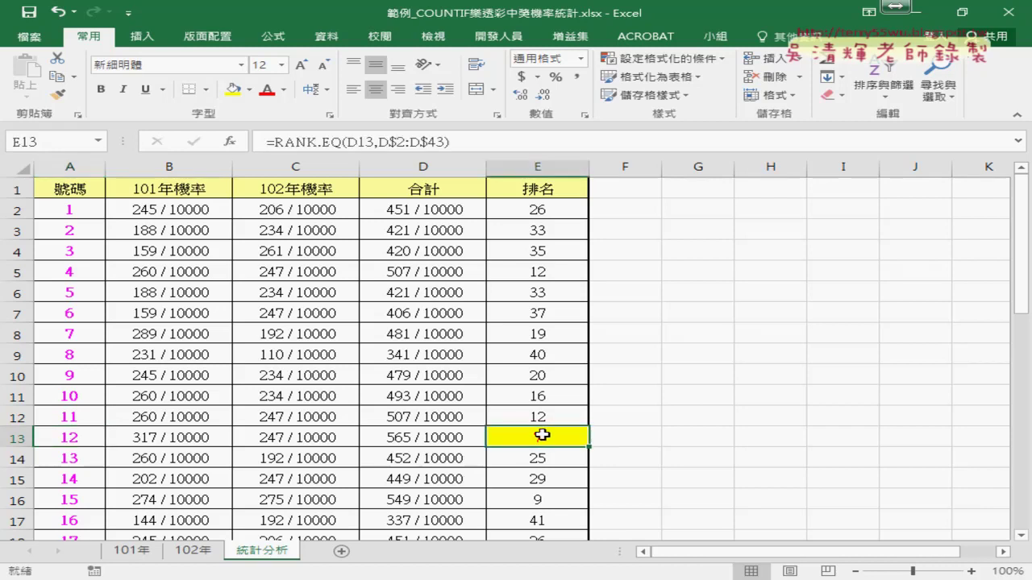
pyautogui.click(537, 166)
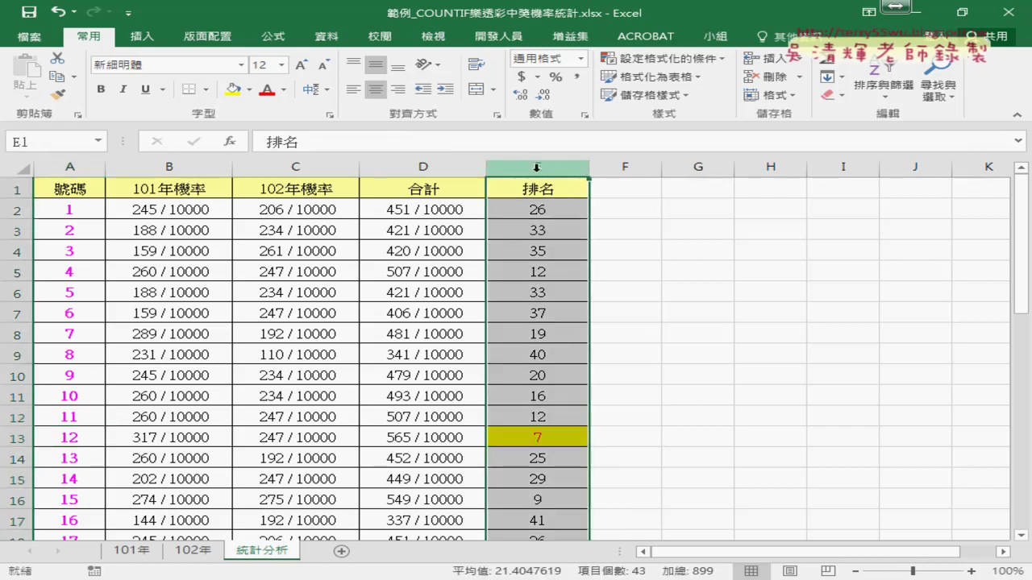
pyautogui.click(78, 163)
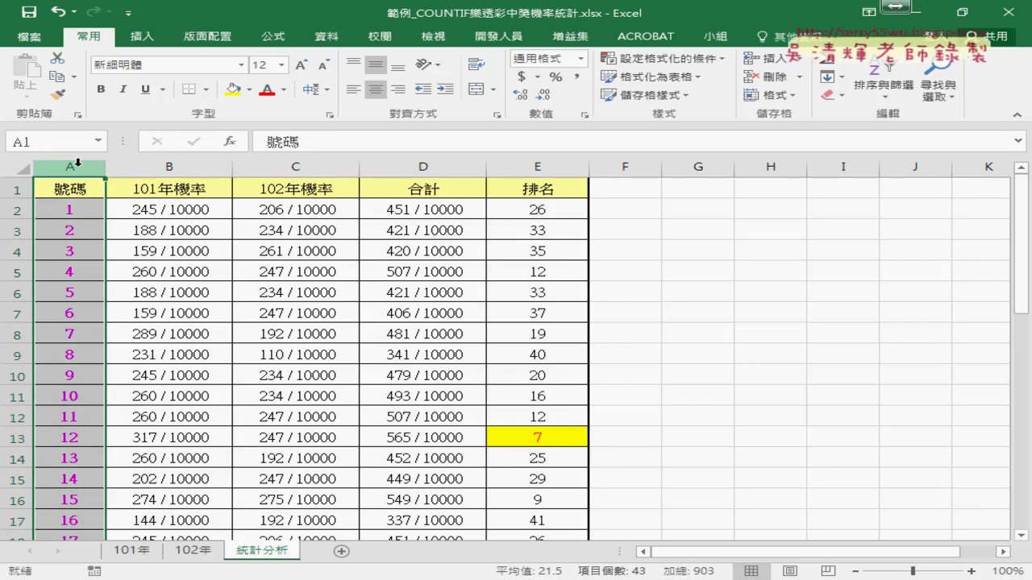
pyautogui.click(535, 166)
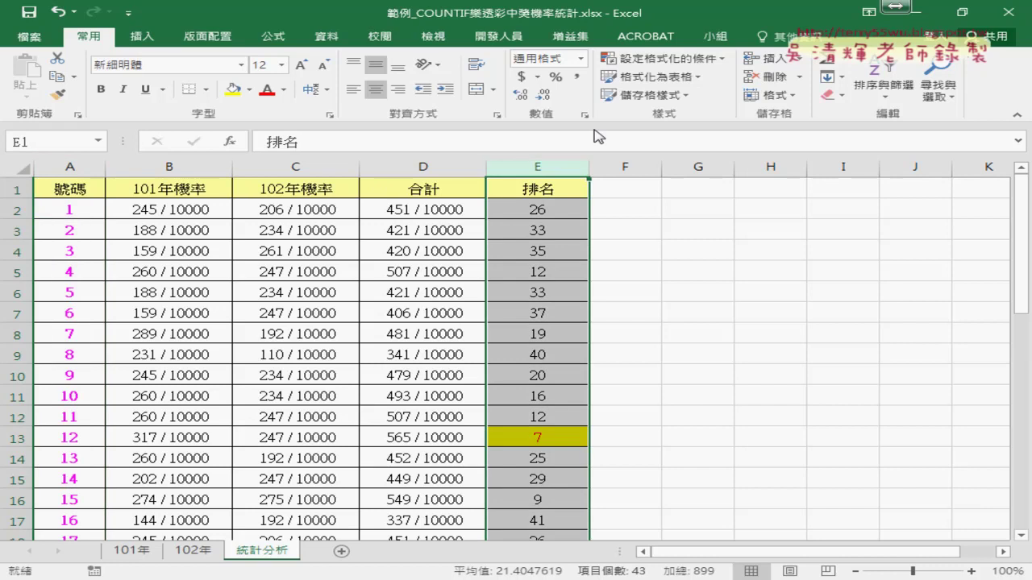
# Select the rank cells E2:E43
pyautogui.click(654, 63)
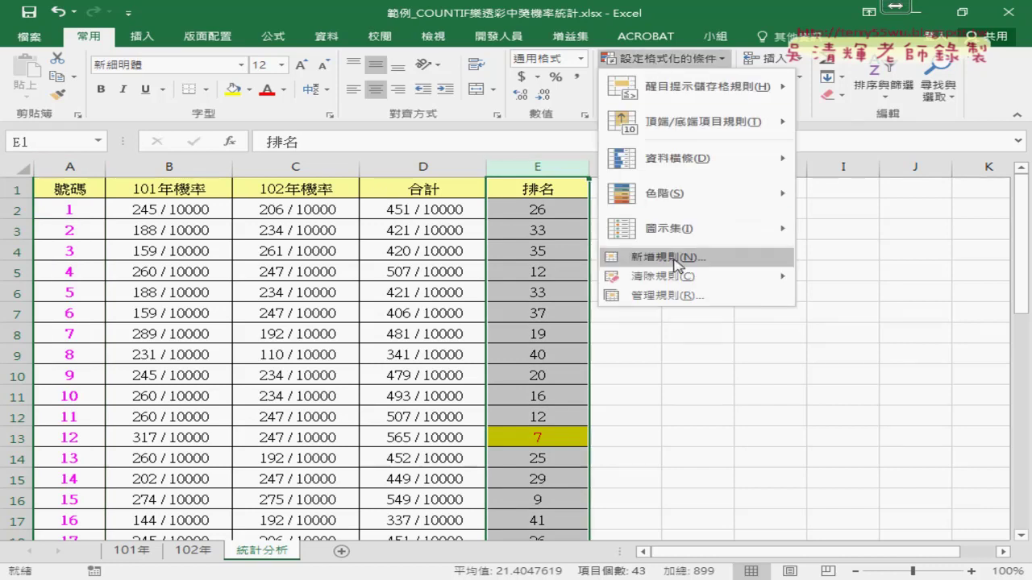
pyautogui.click(560, 212)
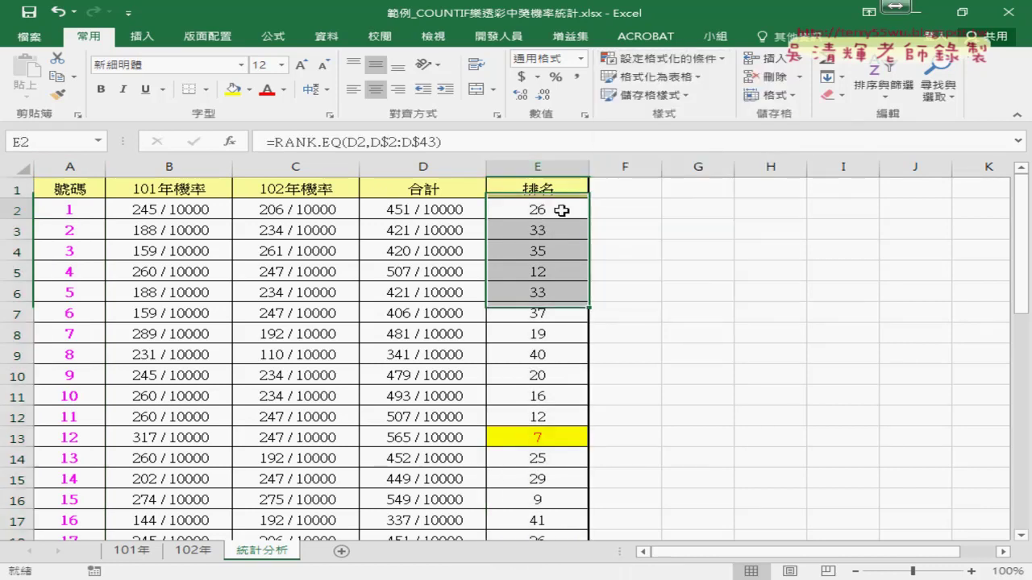
pyautogui.hotkey('ctrl', 'shift', 'Down')
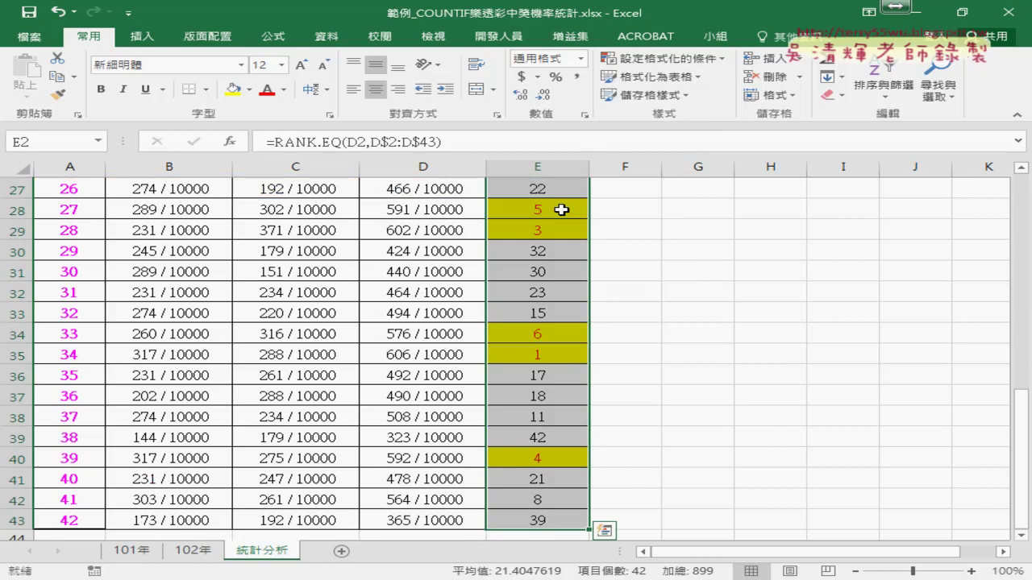
# Delete the ≤7 rank highlight rule in 管理規則 and confirm
pyautogui.click(683, 68)
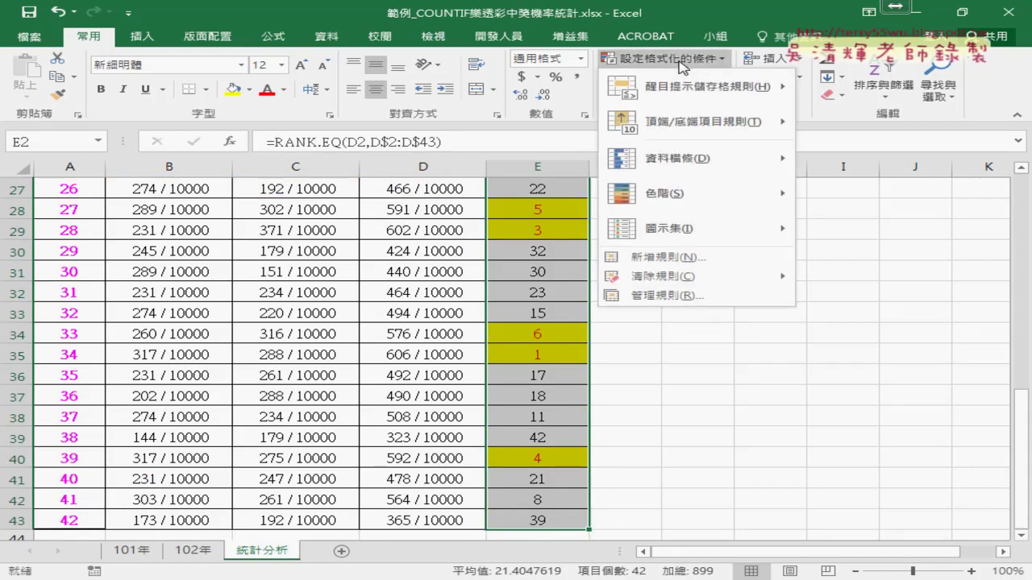
pyautogui.click(699, 298)
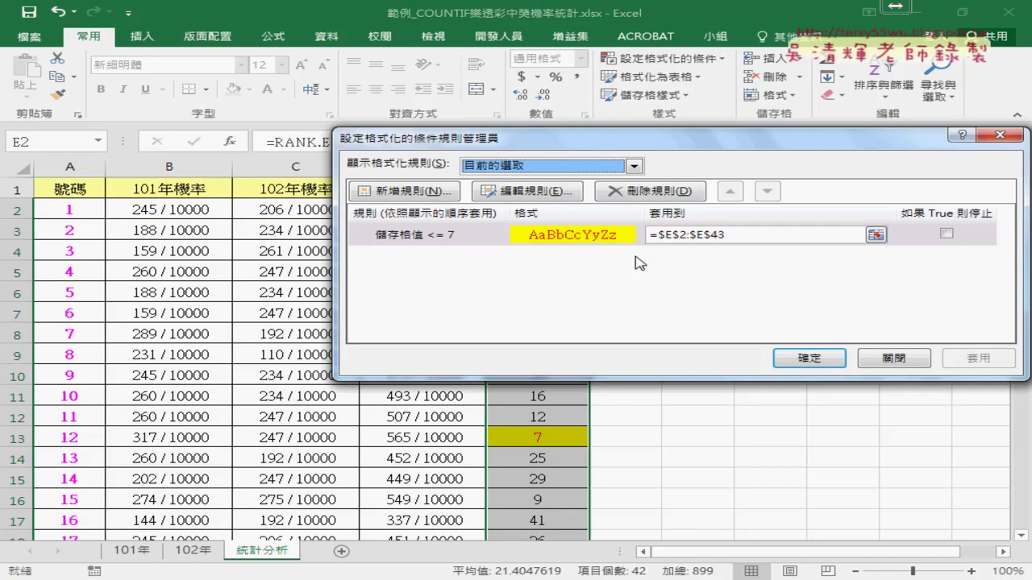
pyautogui.click(447, 234)
pyautogui.click(642, 191)
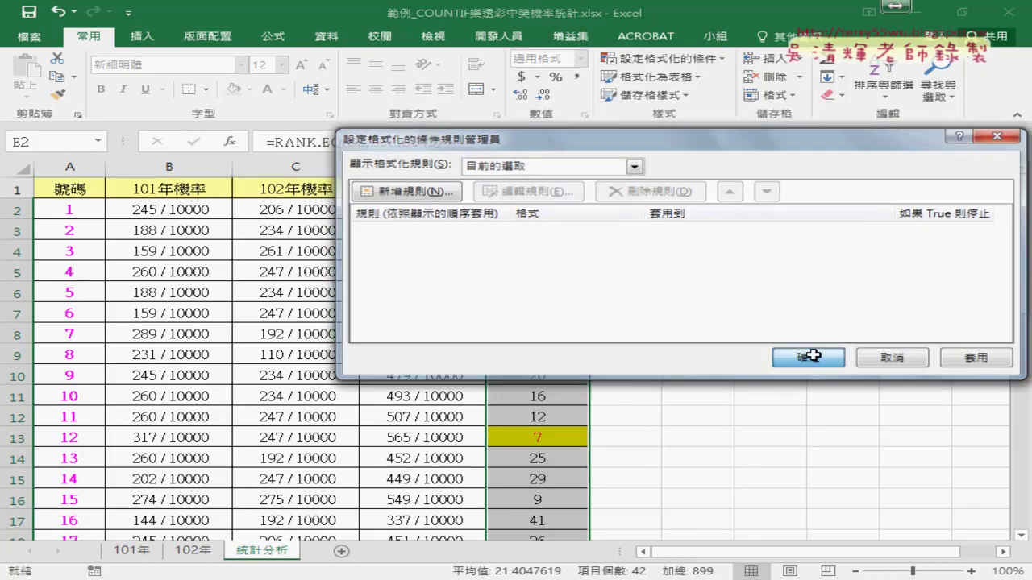
pyautogui.click(808, 358)
pyautogui.click(667, 58)
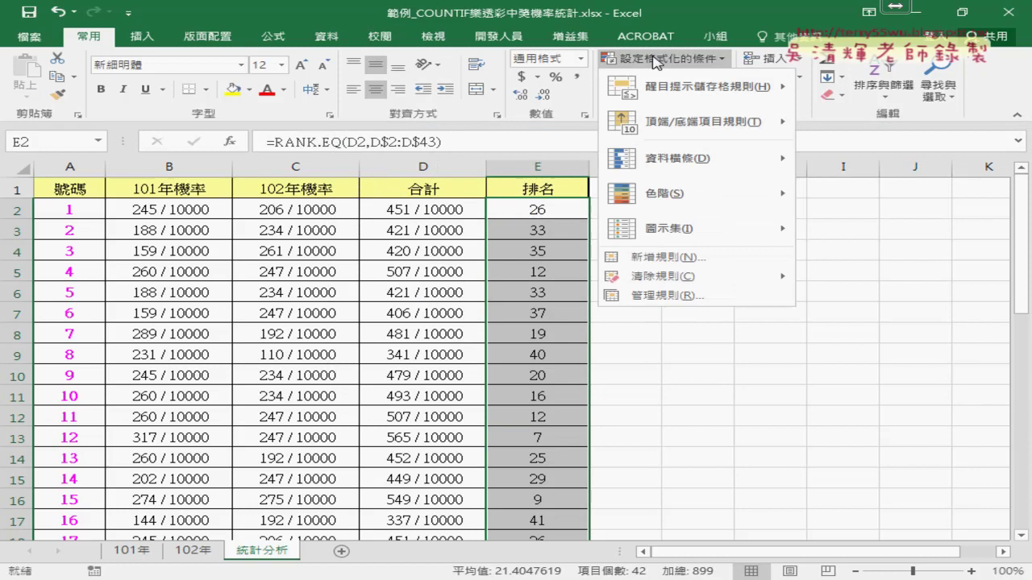
pyautogui.click(661, 258)
pyautogui.click(463, 149)
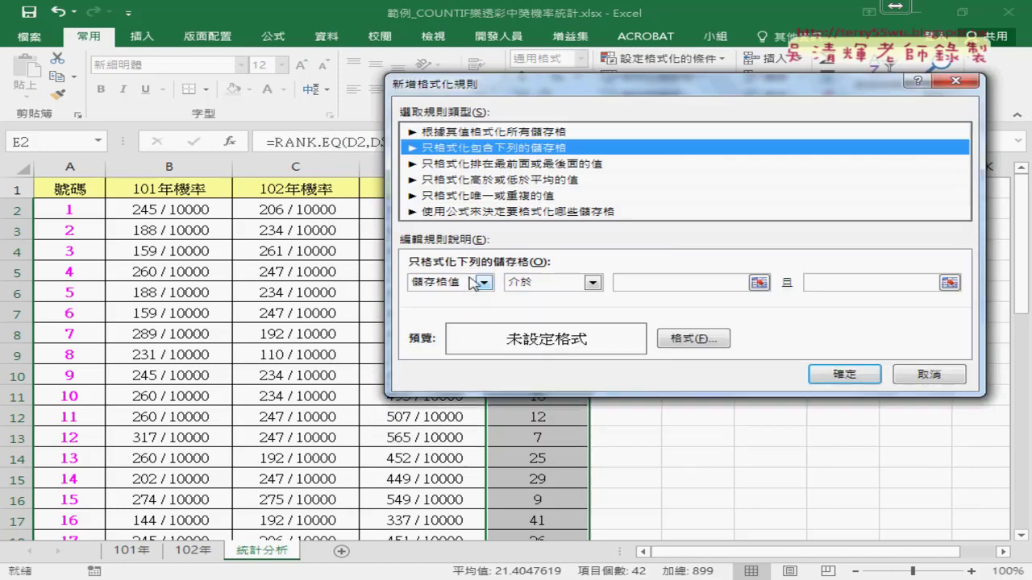
pyautogui.moveTo(508, 83); pyautogui.dragTo(739, 83)
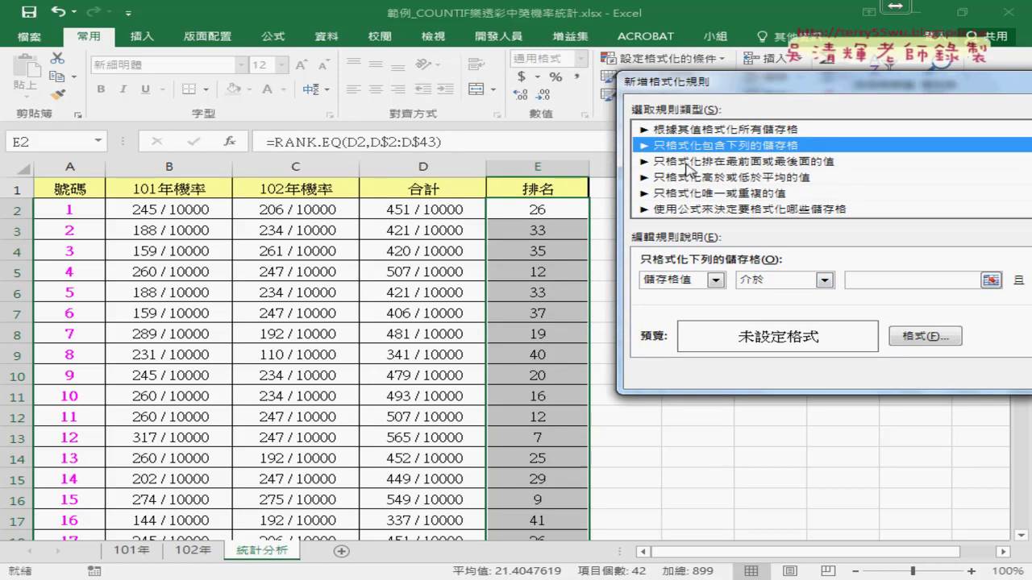
pyautogui.click(690, 209)
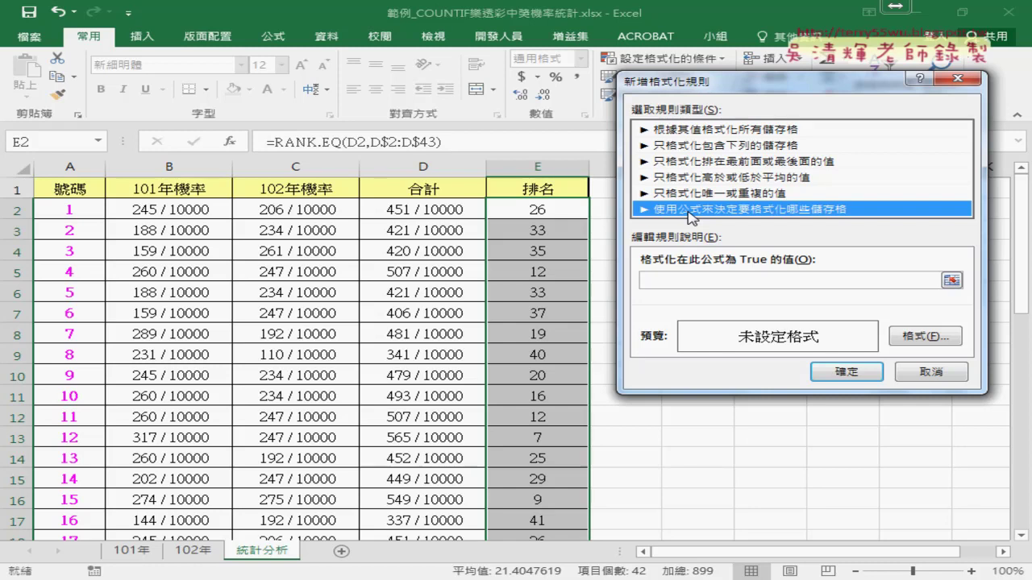
pyautogui.click(931, 373)
pyautogui.click(178, 211)
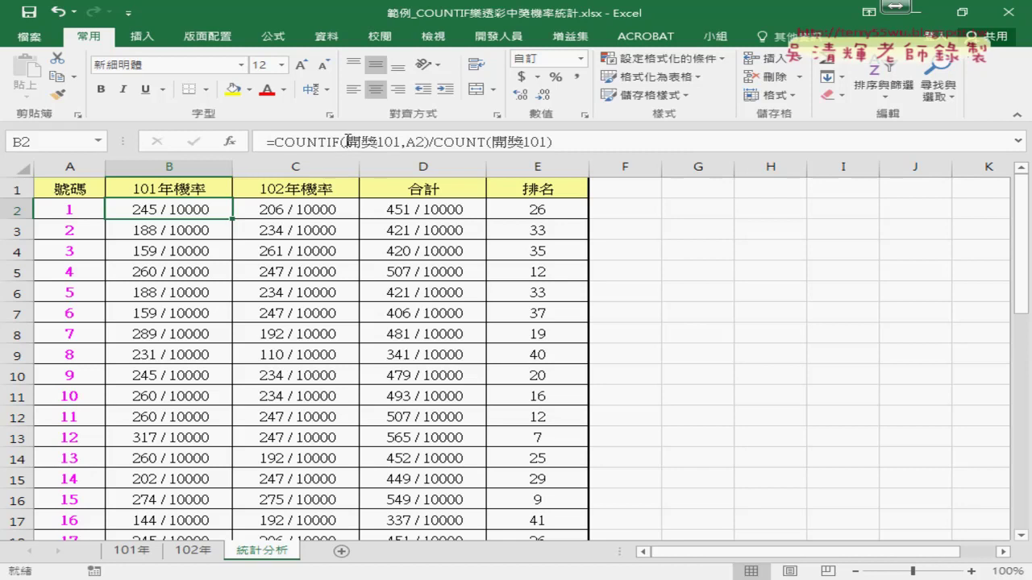
pyautogui.doubleClick(348, 139)
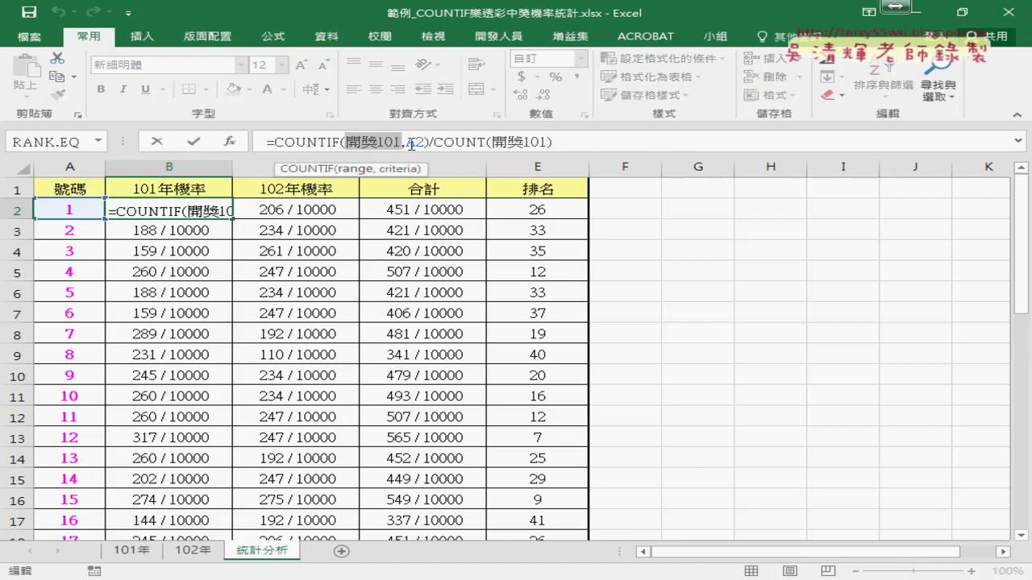
pyautogui.click(155, 142)
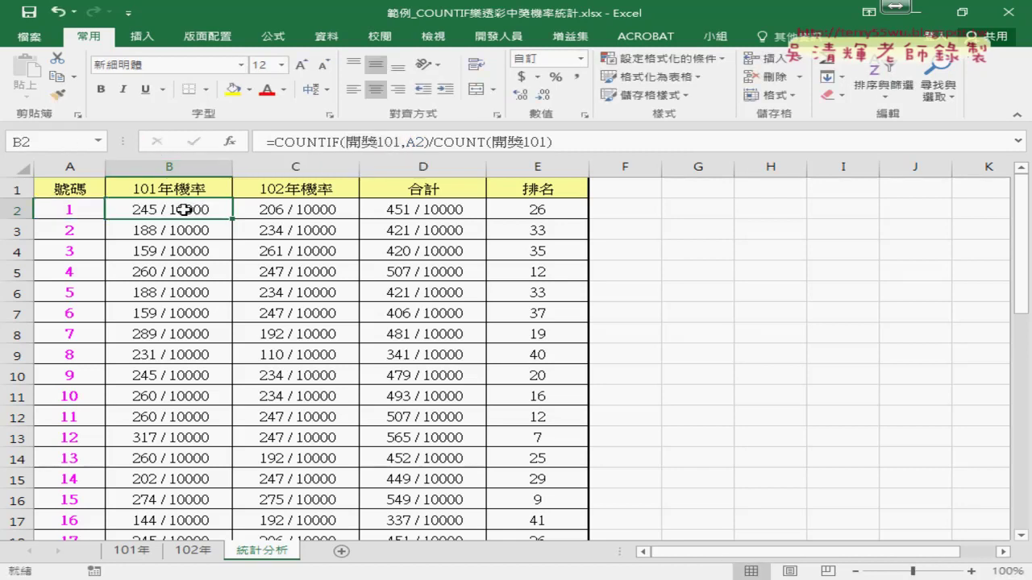
pyautogui.rightClick(184, 210)
pyautogui.click(271, 480)
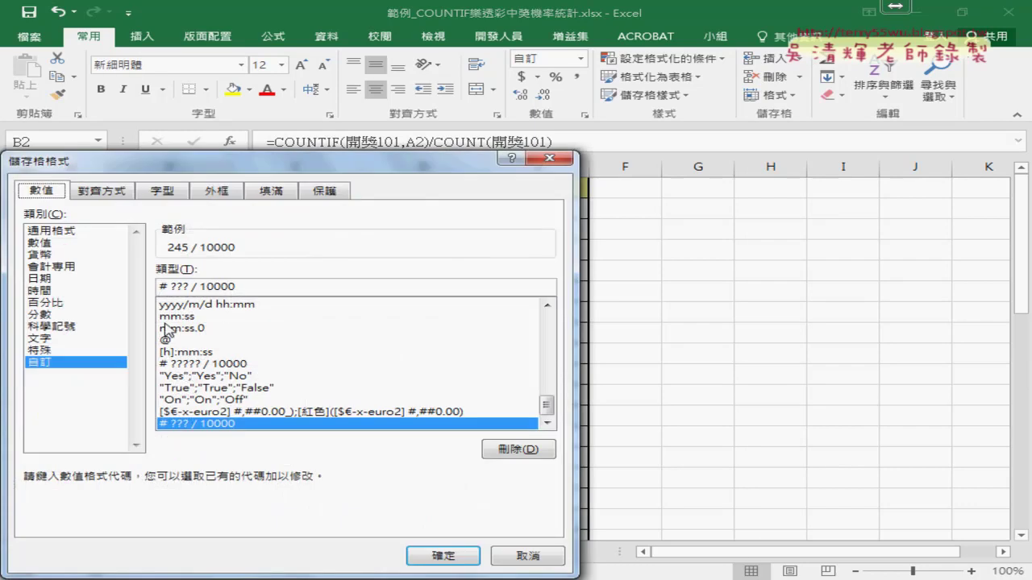
pyautogui.click(55, 314)
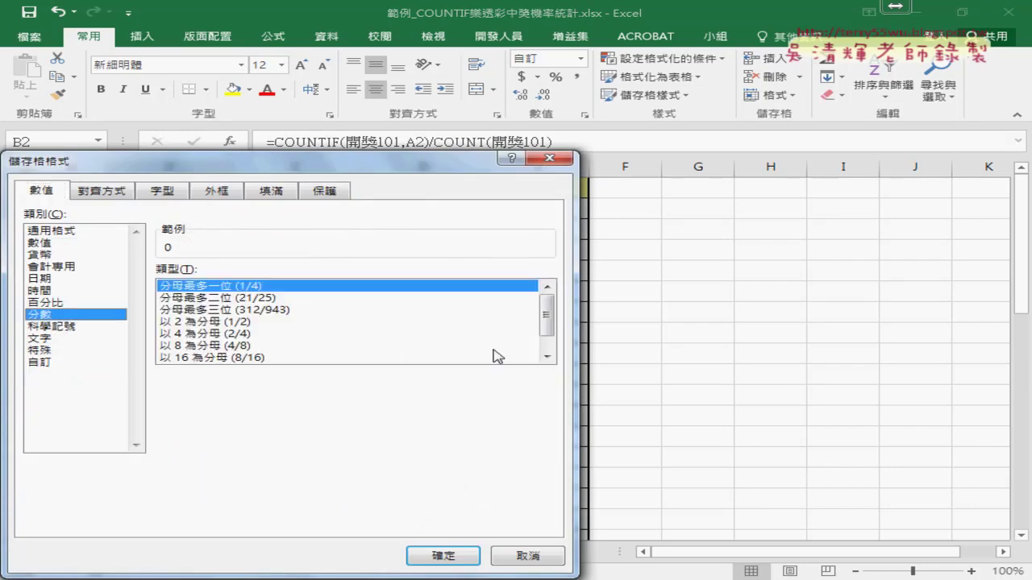
pyautogui.scroll(-1, 546, 323)
pyautogui.click(315, 357)
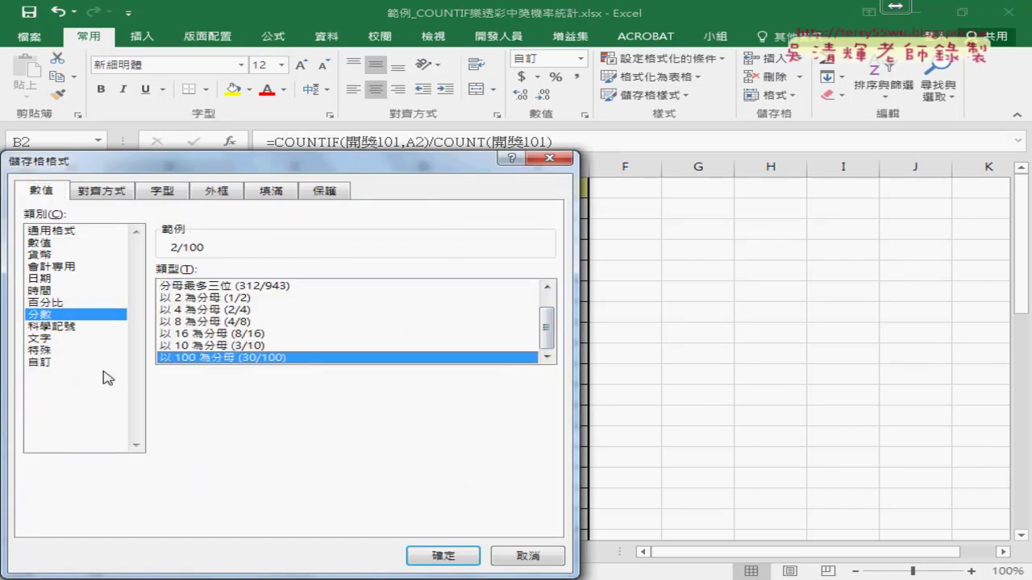
pyautogui.click(63, 364)
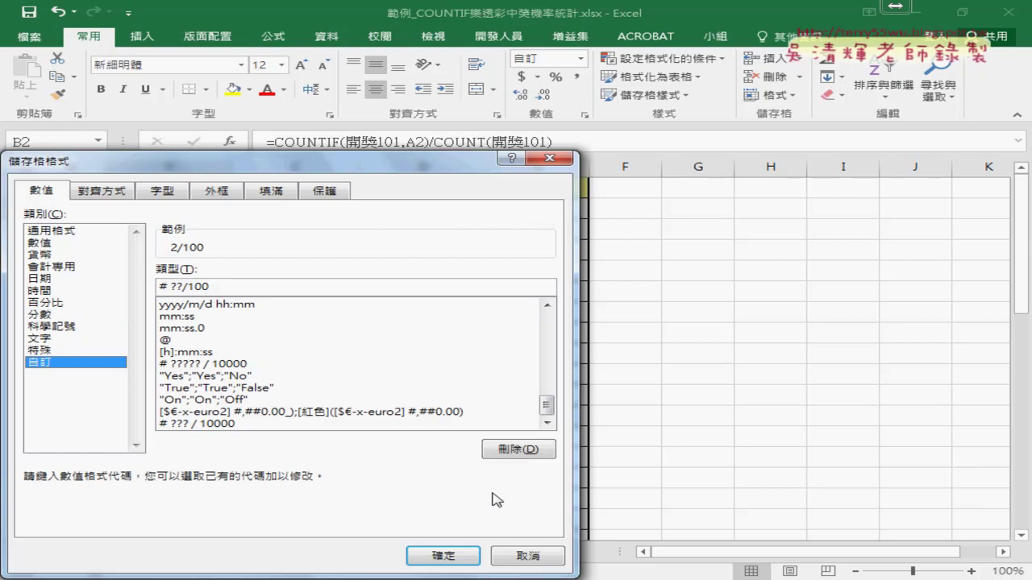
pyautogui.click(526, 556)
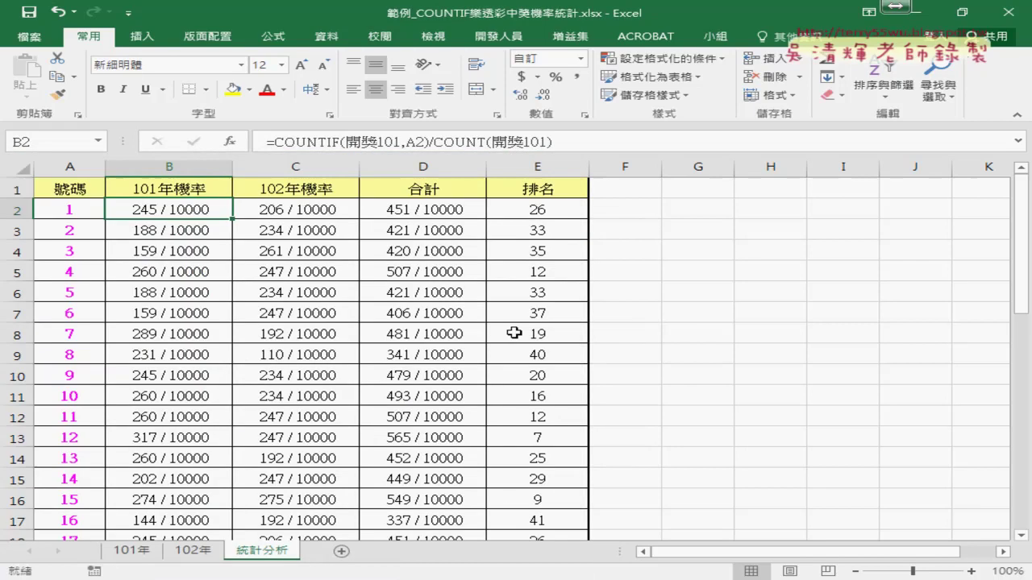
pyautogui.click(528, 209)
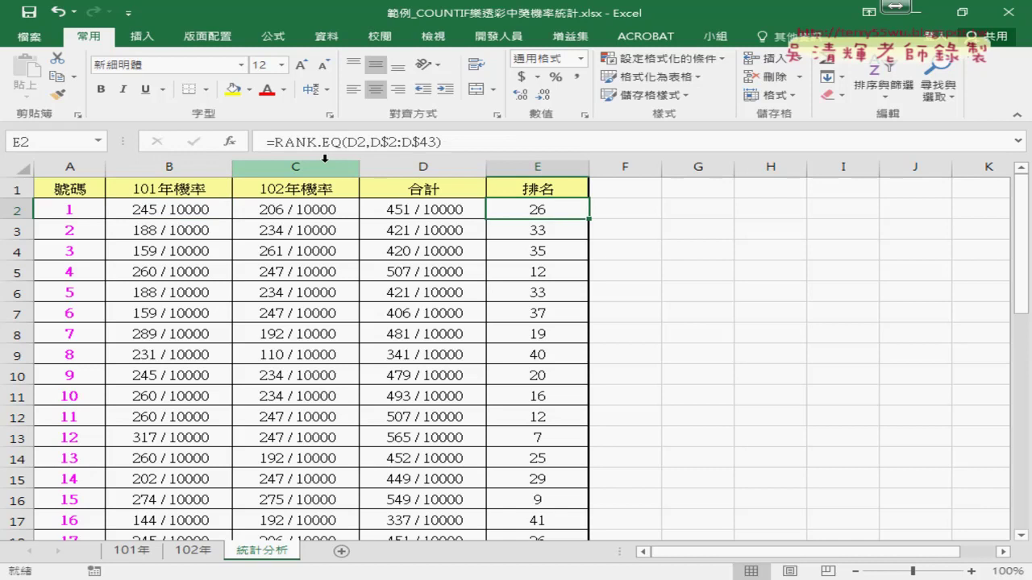